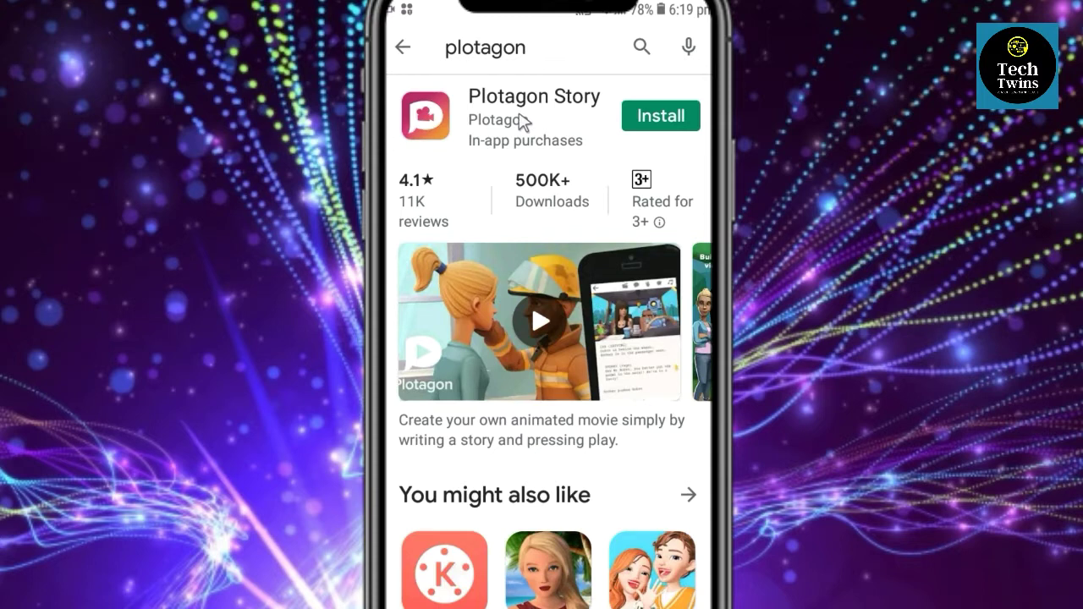
# Open the Plotagon Story store page and install the app
pyautogui.click(522, 120)
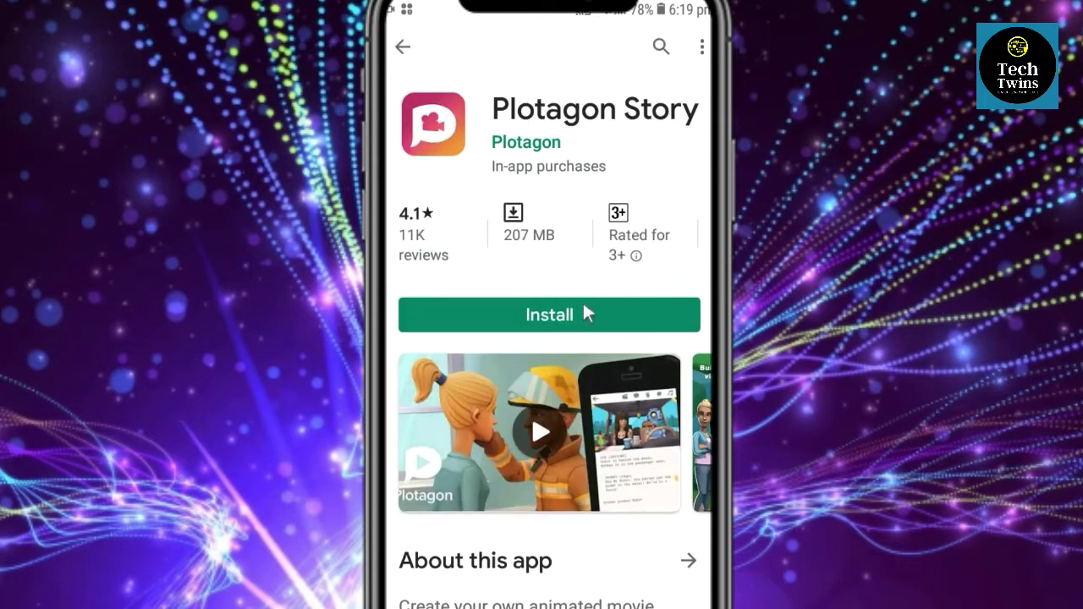
pyautogui.click(532, 315)
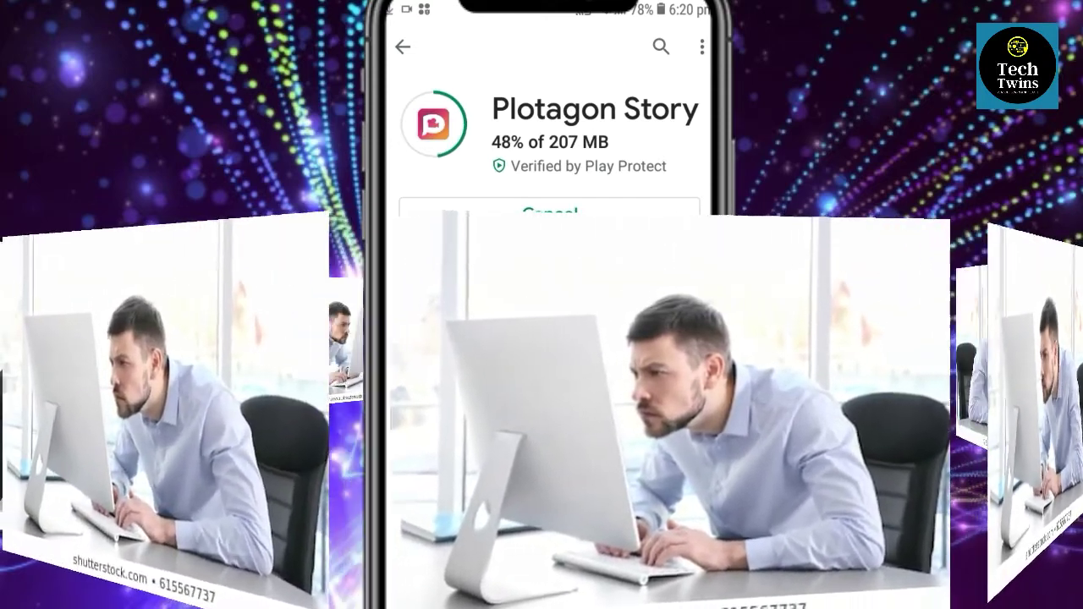
# Read through the Plotagon Story store page and its full details, including the update notes, description and related apps
pyautogui.moveTo(625, 313); pyautogui.dragTo(629, 43)
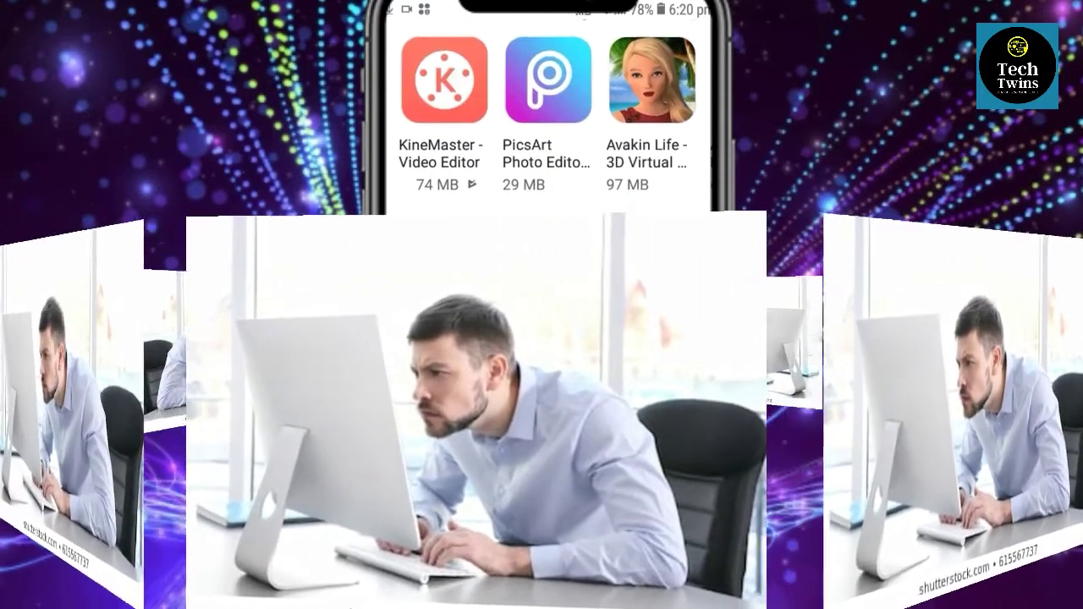
pyautogui.moveTo(647, 359); pyautogui.dragTo(654, 123)
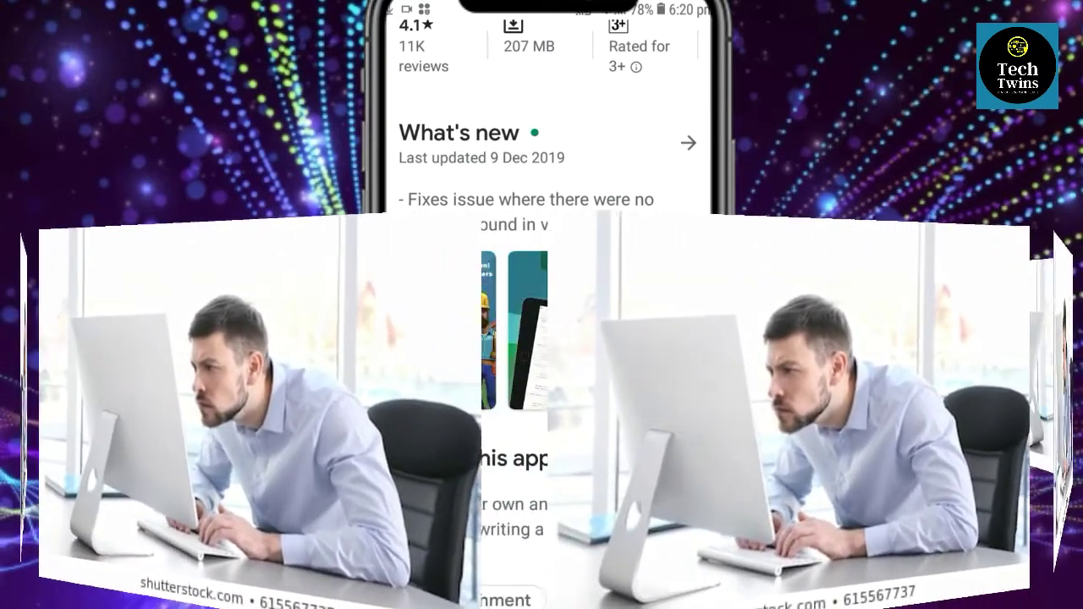
pyautogui.scroll(-3, 546, 127)
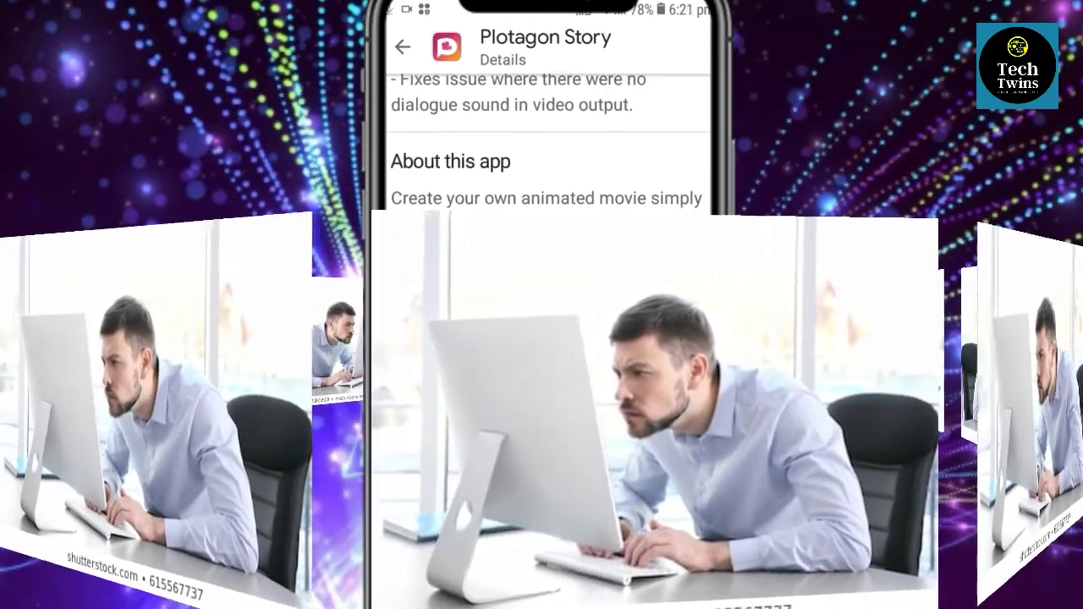
pyautogui.scroll(-3, 546, 127)
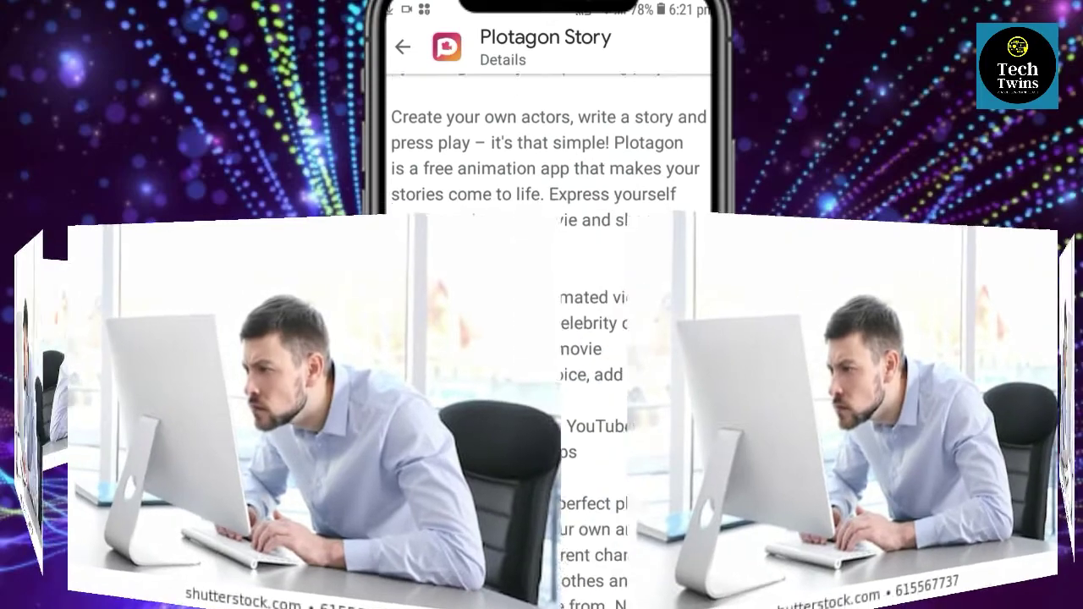
pyautogui.scroll(-2, 546, 127)
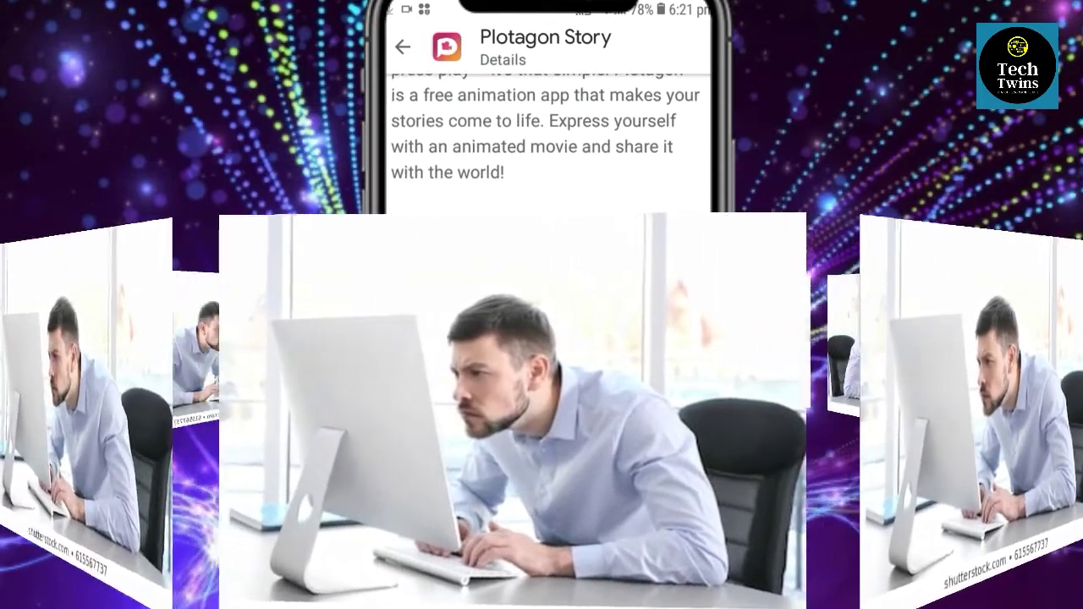
pyautogui.scroll(-3, 545, 141)
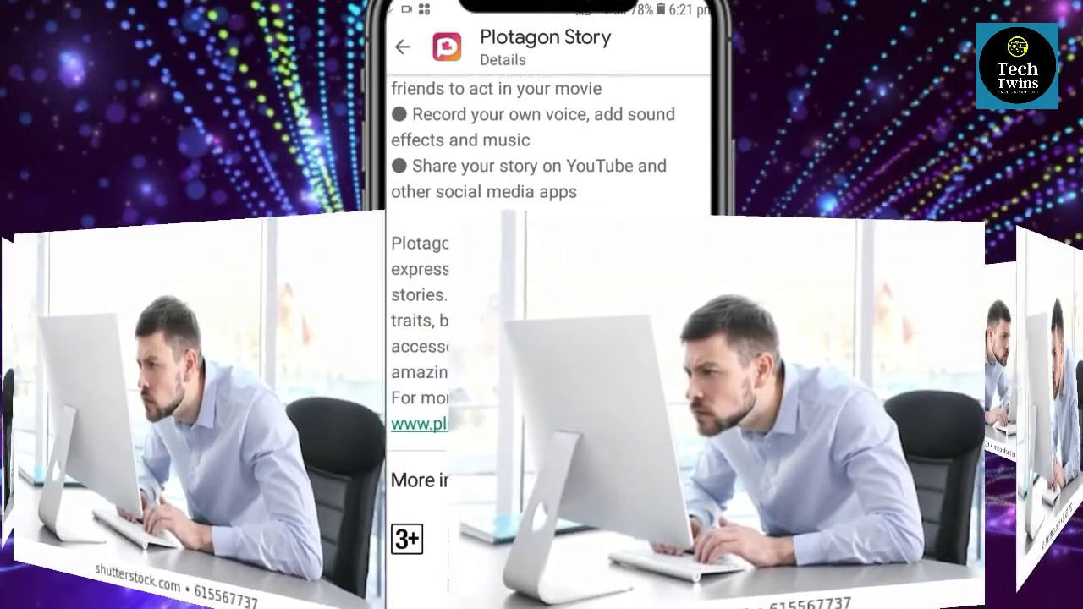
pyautogui.scroll(-5, 546, 142)
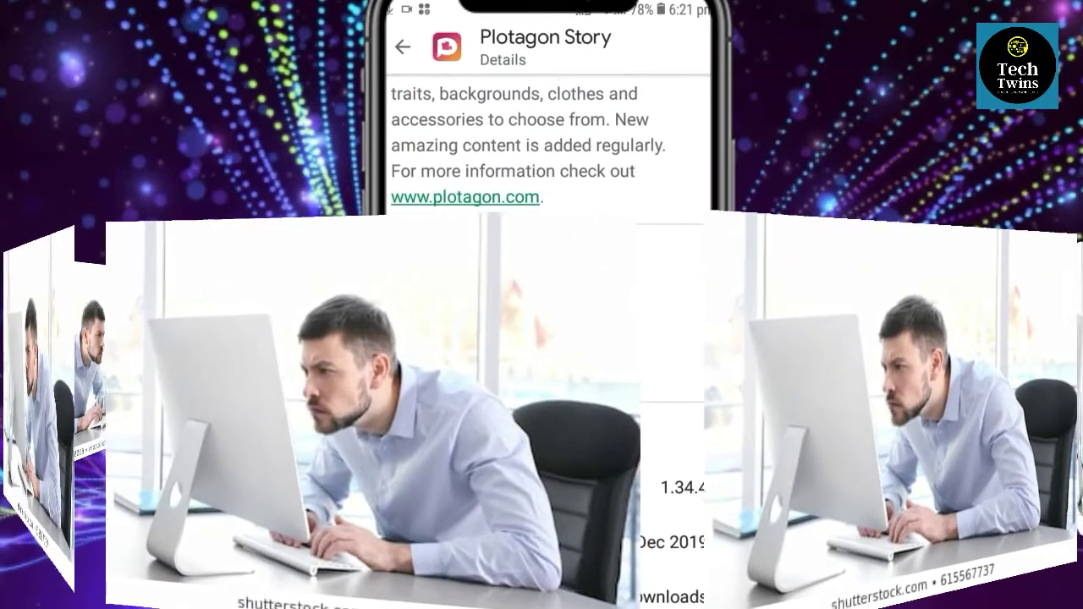
pyautogui.scroll(5, 546, 141)
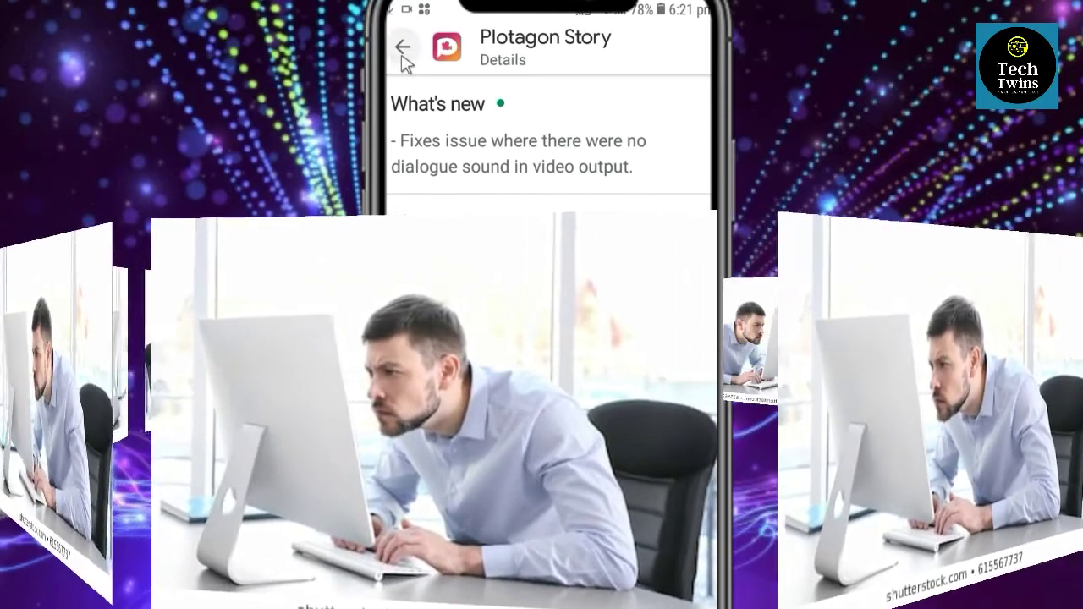
pyautogui.click(403, 47)
pyautogui.scroll(-5, 600, 178)
pyautogui.scroll(2, 612, 145)
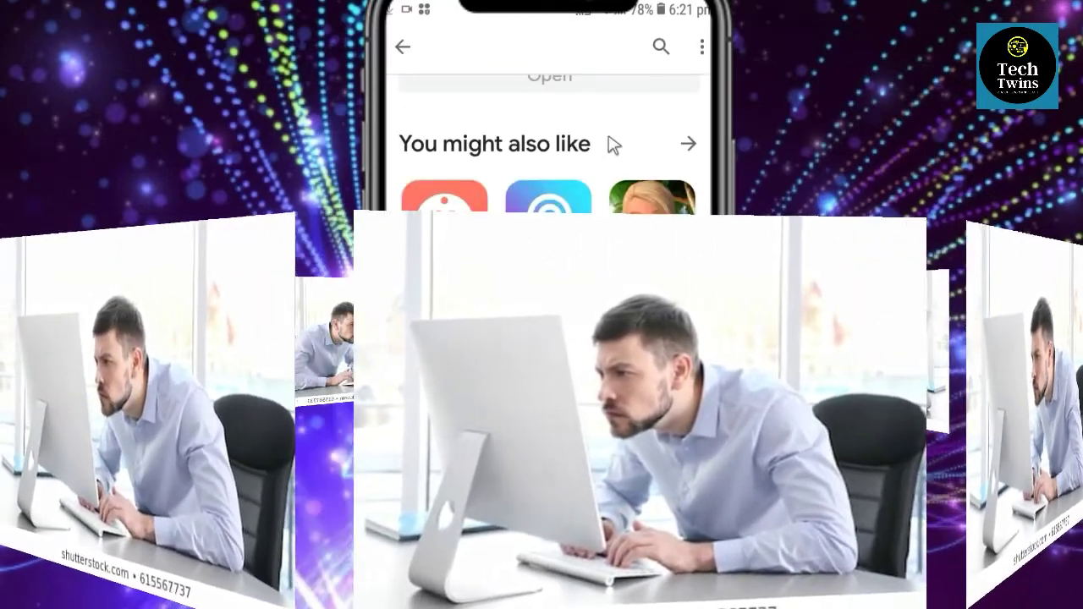
pyautogui.scroll(3, 580, 194)
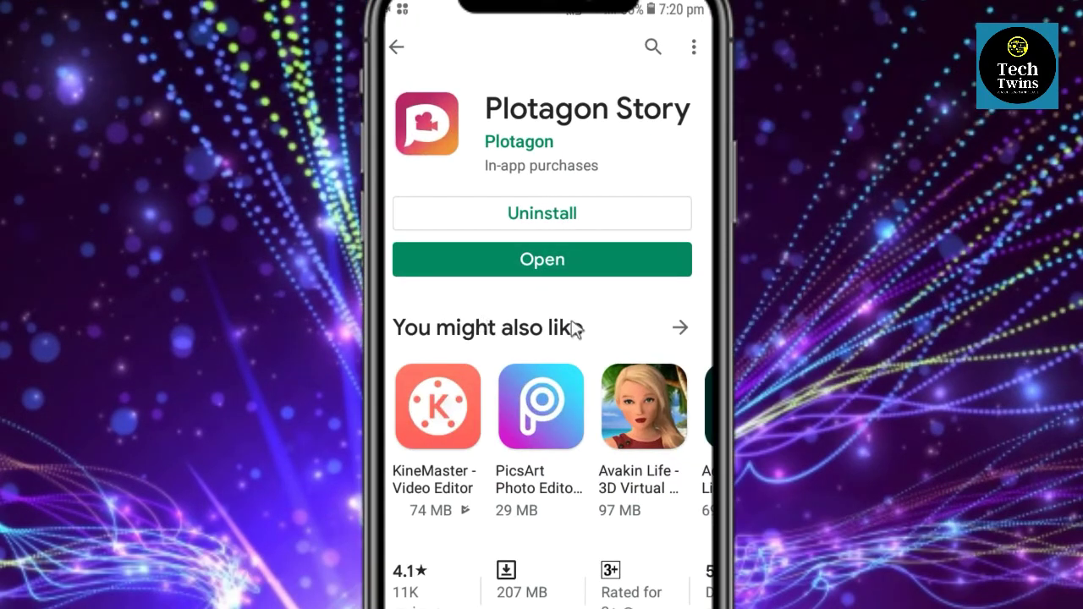
# Launch the installed Plotagon Story app and allow it to access photos, media and files on the device
pyautogui.click(567, 264)
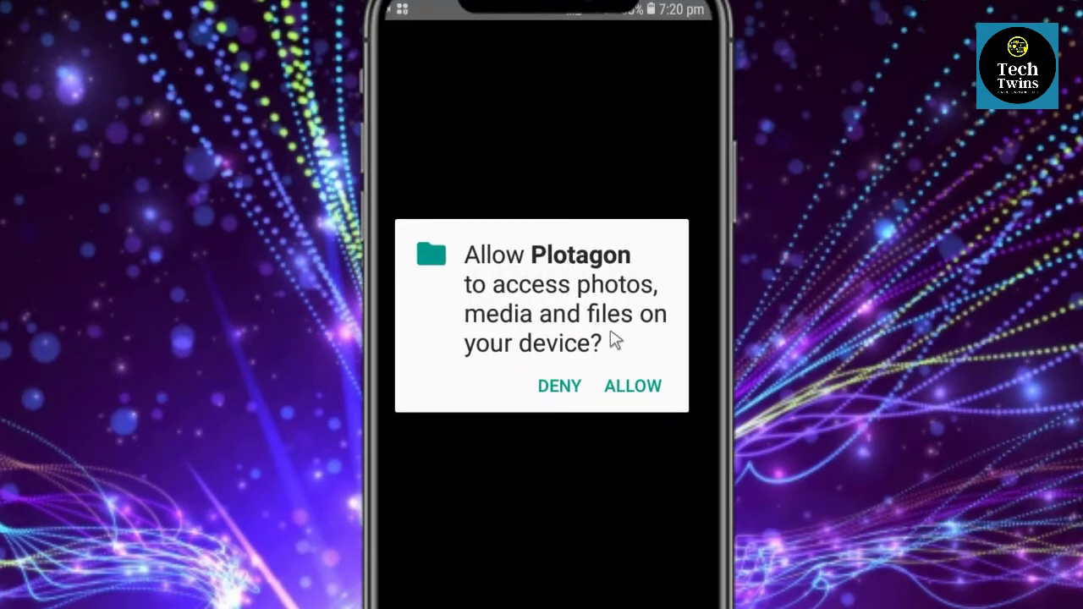
pyautogui.click(640, 385)
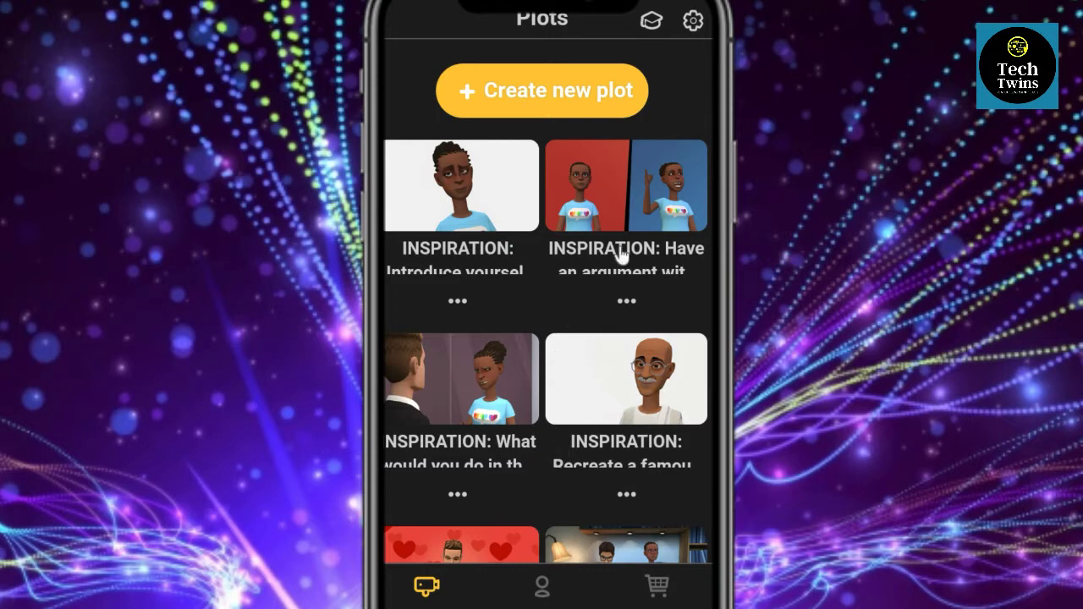
# Start a new character and set its gender to Male
pyautogui.click(541, 586)
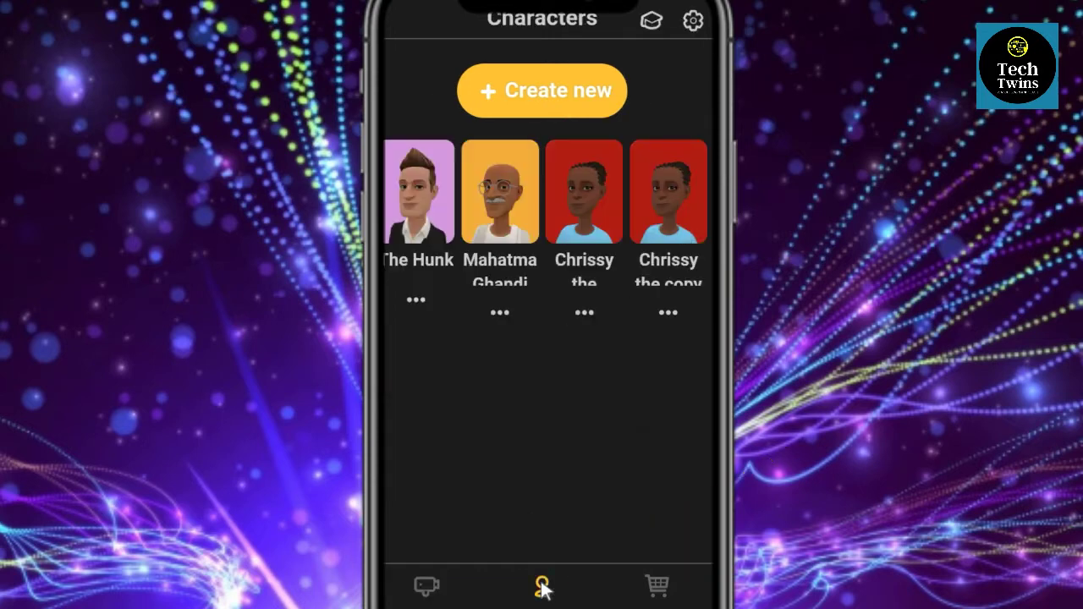
pyautogui.click(552, 95)
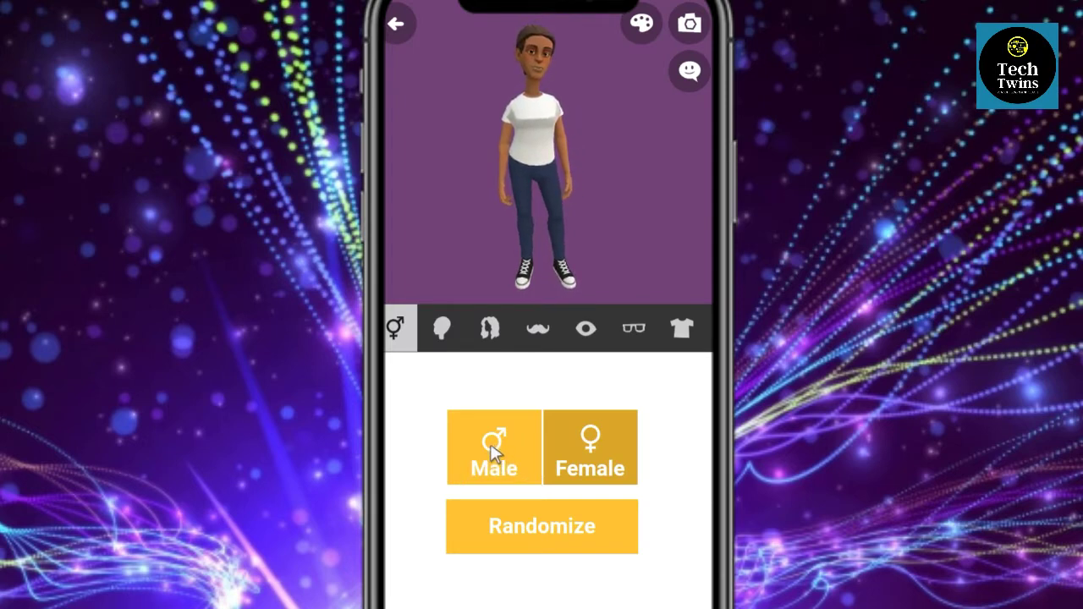
pyautogui.click(495, 453)
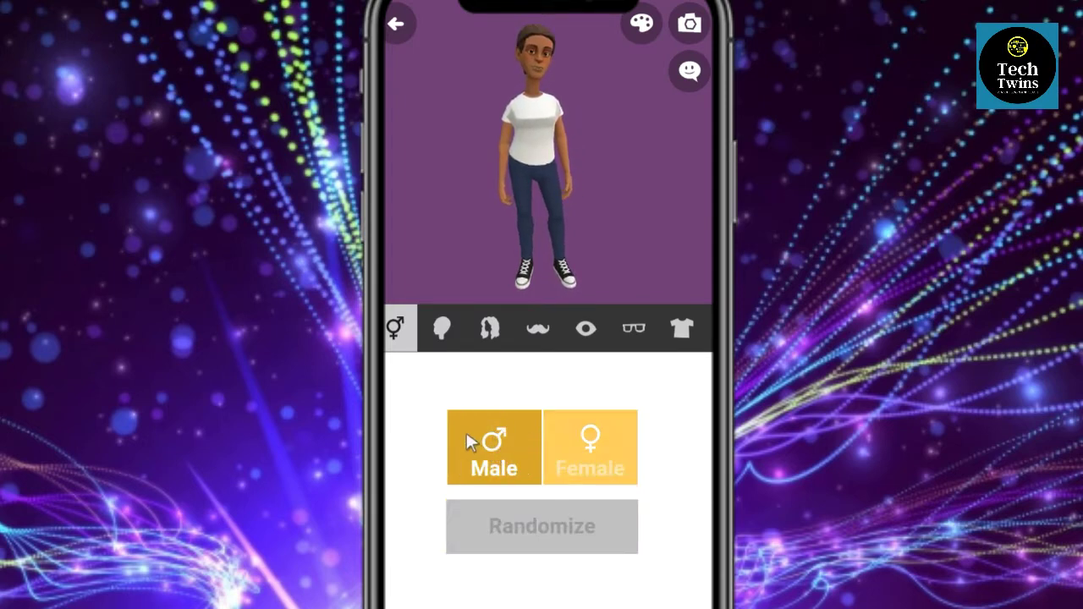
# Choose the head shape with the pointed chin for the male character
pyautogui.click(443, 330)
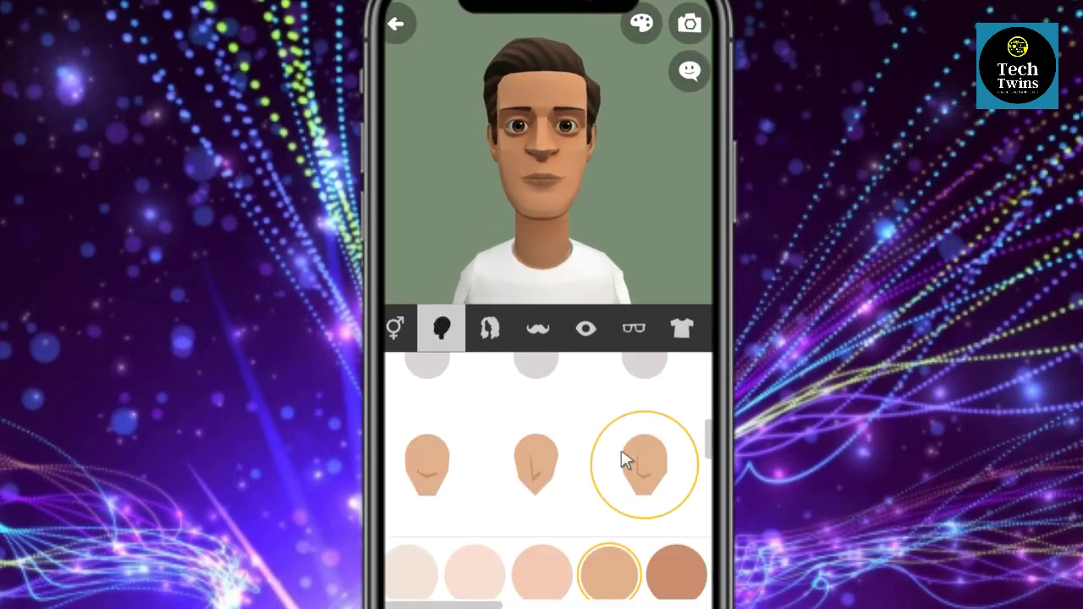
pyautogui.scroll(-2, 609, 479)
pyautogui.scroll(-2, 589, 482)
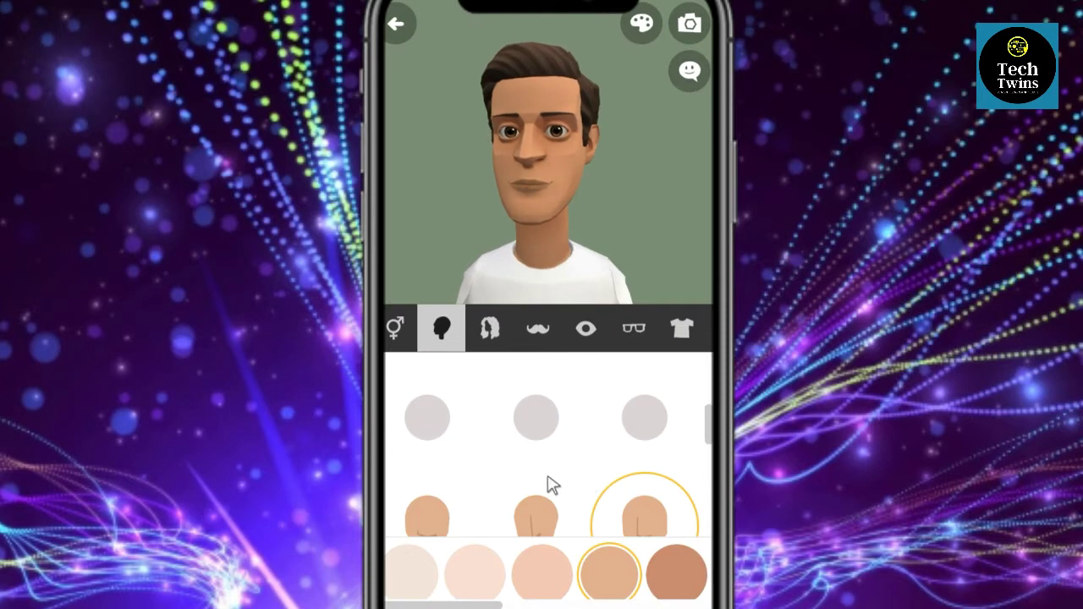
pyautogui.click(534, 481)
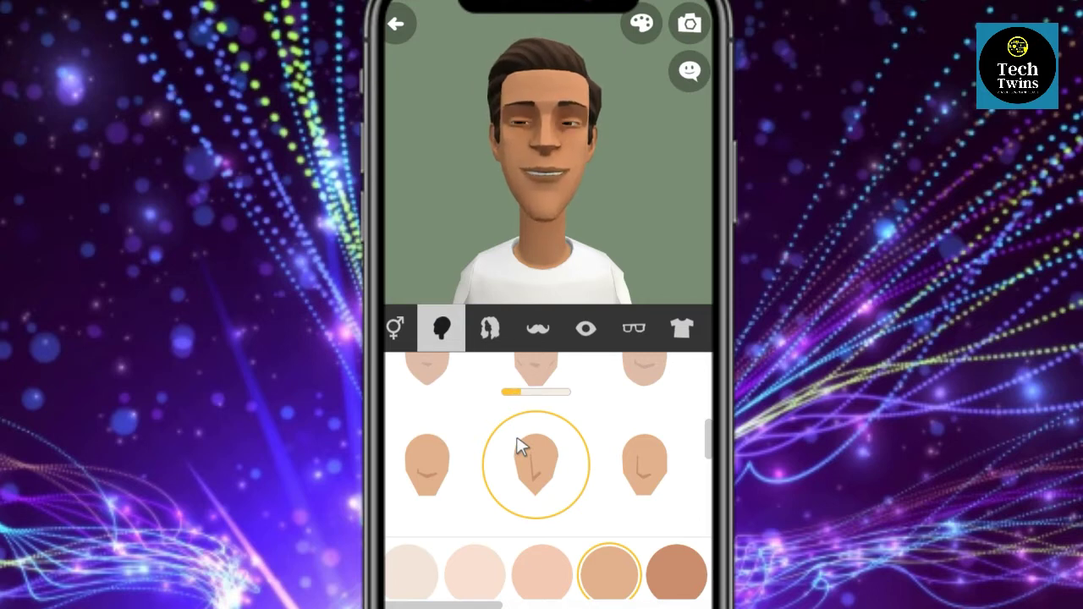
# Give the character the short brushed-back hairstyle with shaved stripes on the sides and colour it black
pyautogui.click(490, 330)
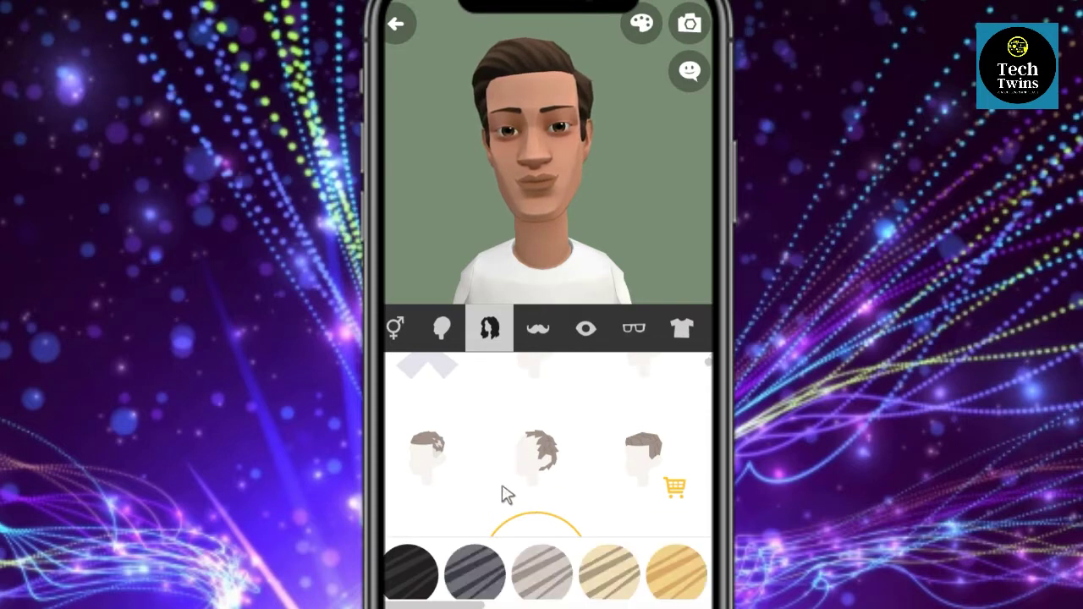
pyautogui.scroll(-2, 506, 495)
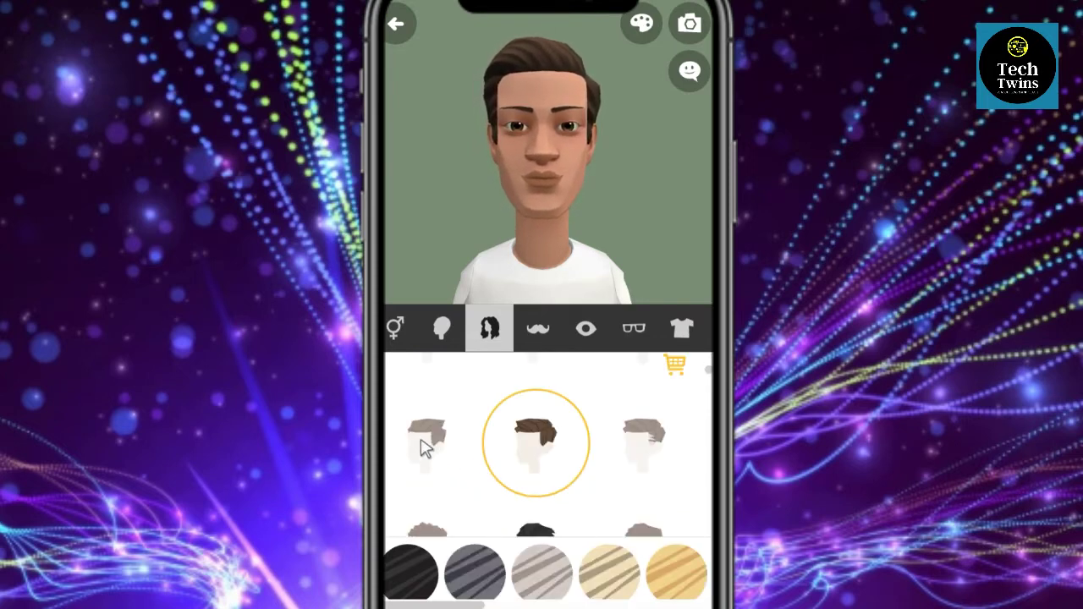
pyautogui.click(425, 447)
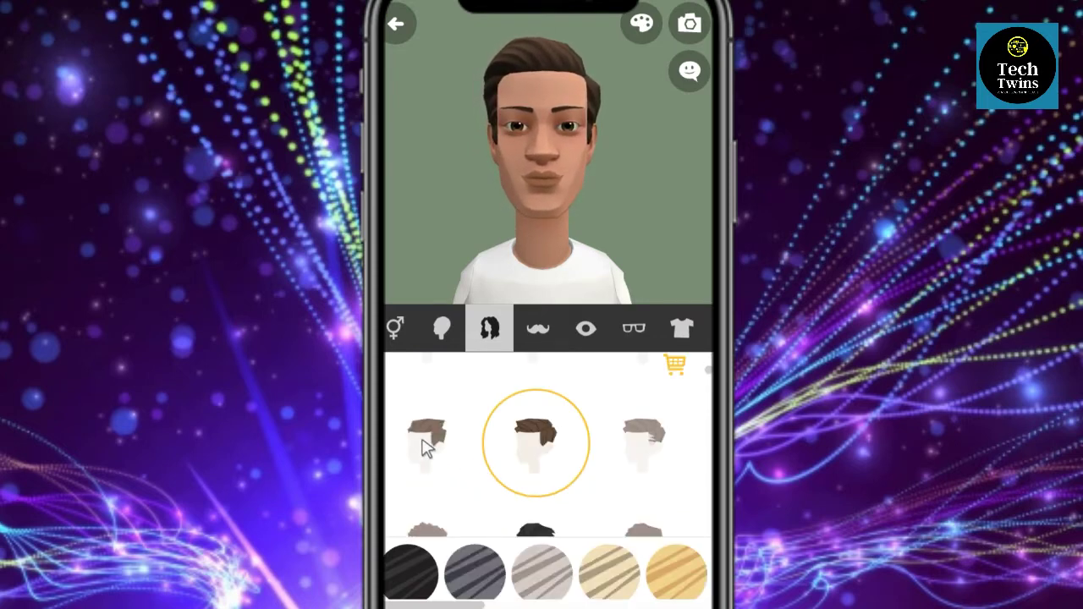
pyautogui.click(652, 454)
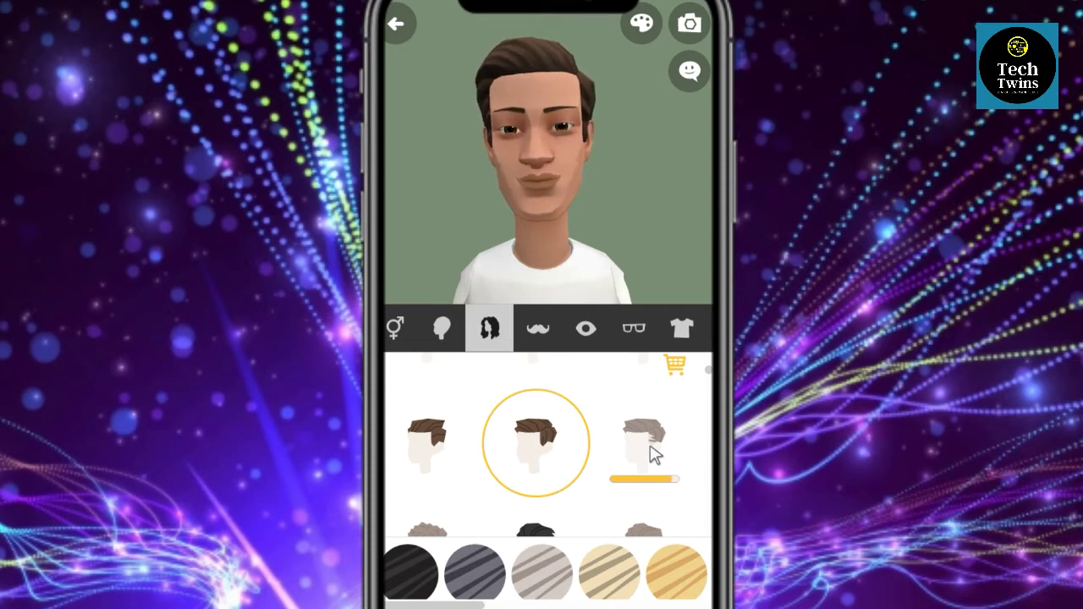
pyautogui.click(650, 453)
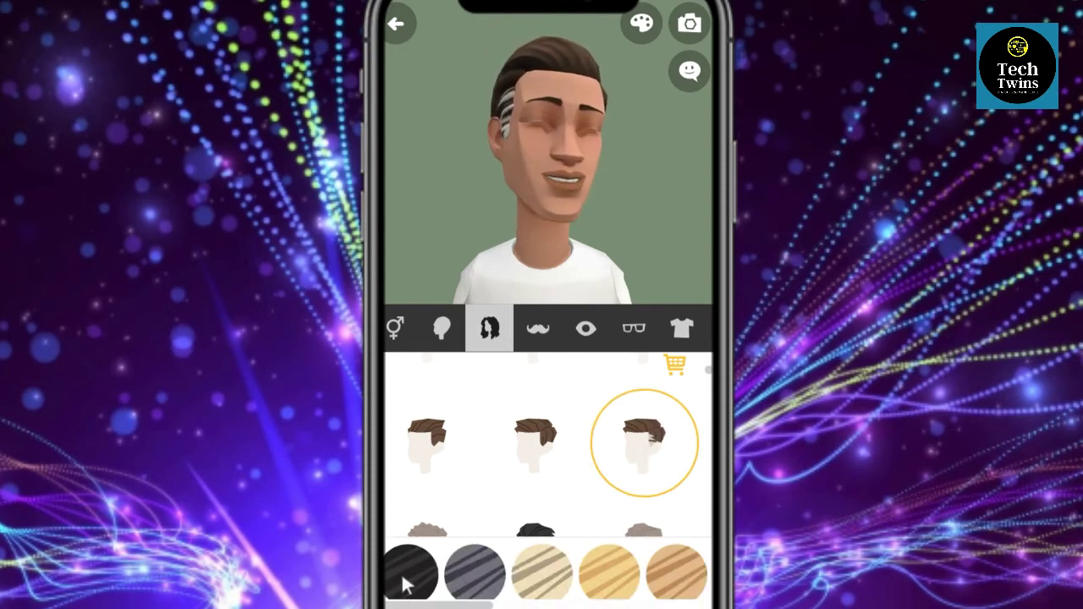
pyautogui.click(405, 582)
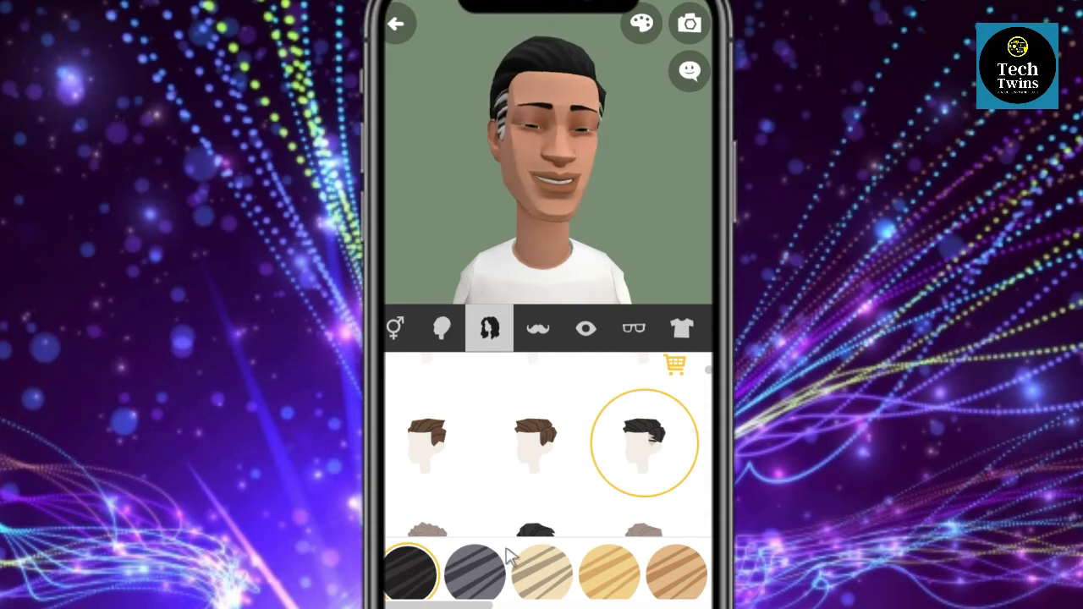
# Add the thin jawline beard with moustache and chin patch to the character and colour it black
pyautogui.click(548, 332)
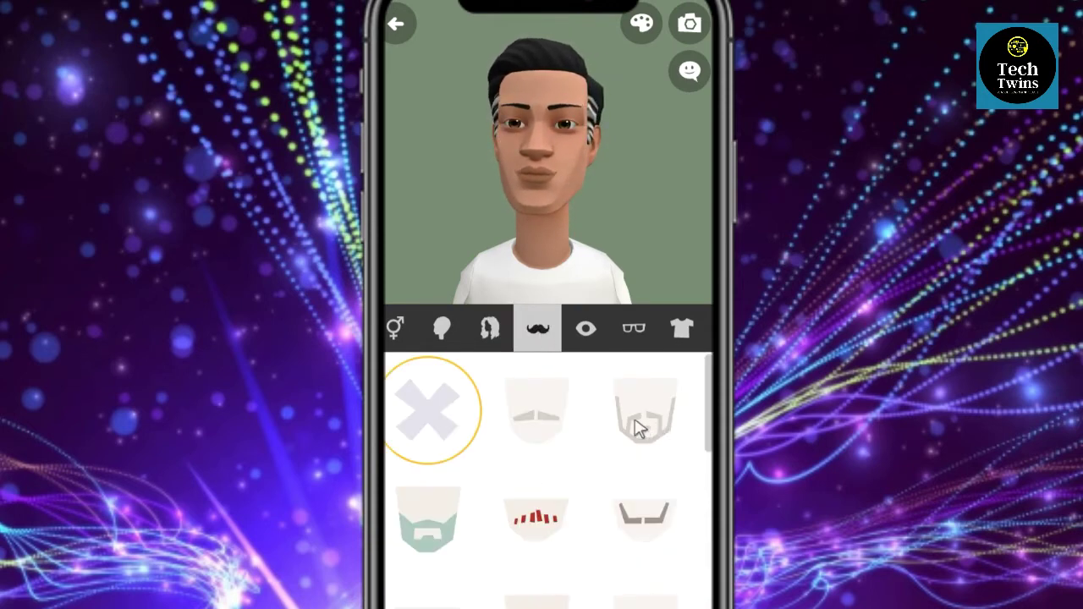
pyautogui.click(638, 429)
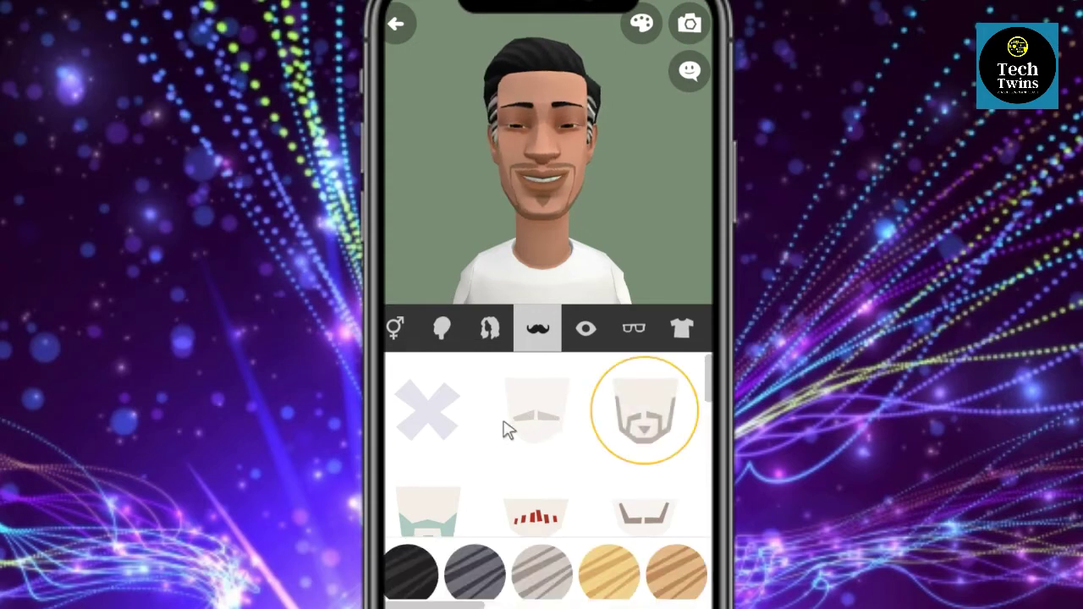
pyautogui.click(411, 582)
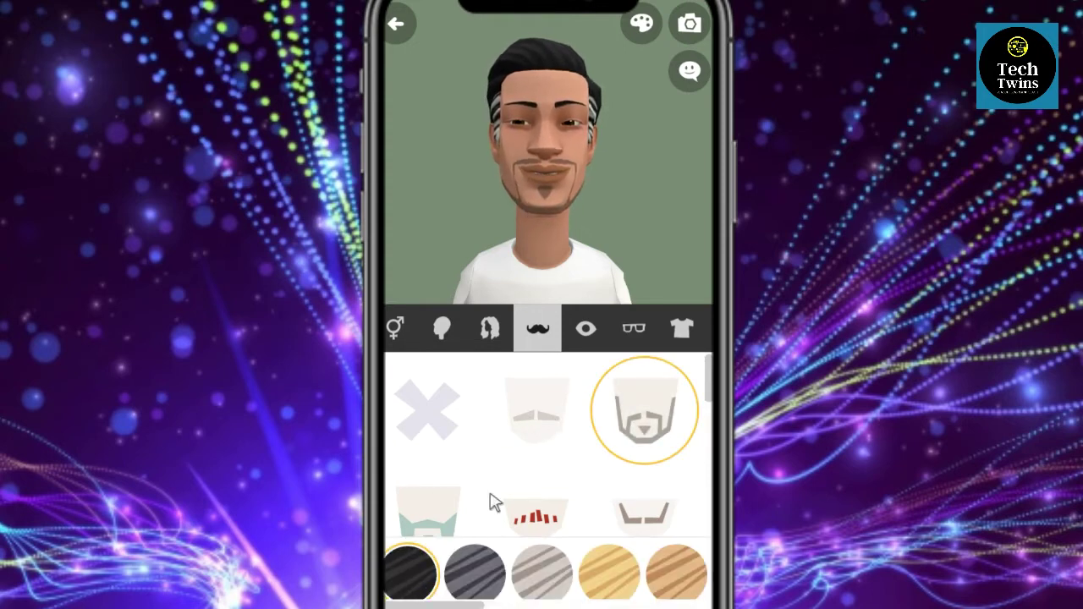
# Try the green and blue eye colours on the character and settle on grey eyes
pyautogui.click(586, 328)
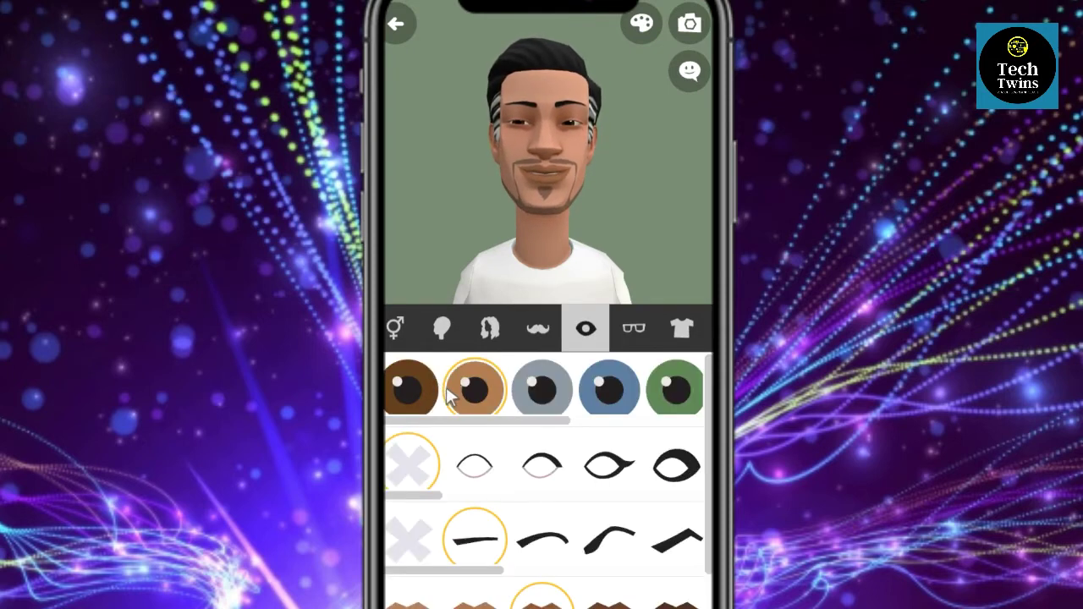
pyautogui.click(554, 391)
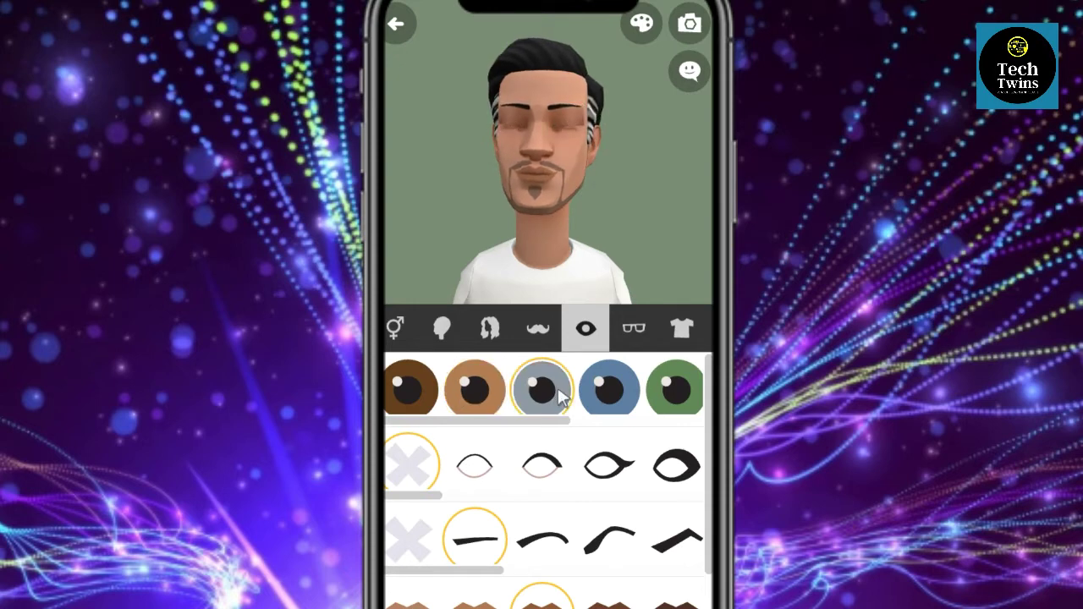
pyautogui.click(676, 397)
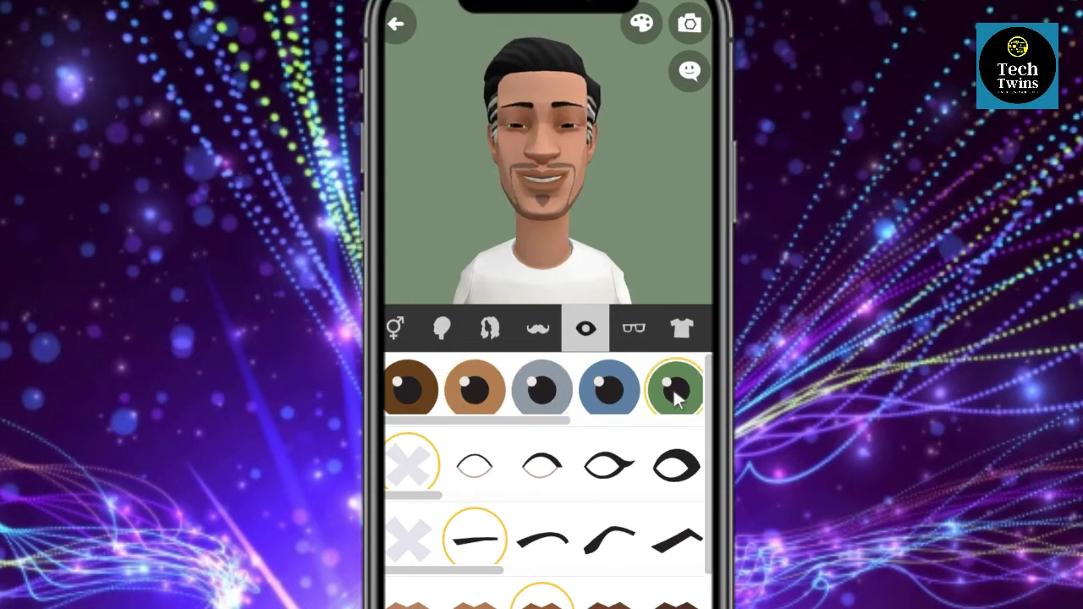
pyautogui.click(610, 397)
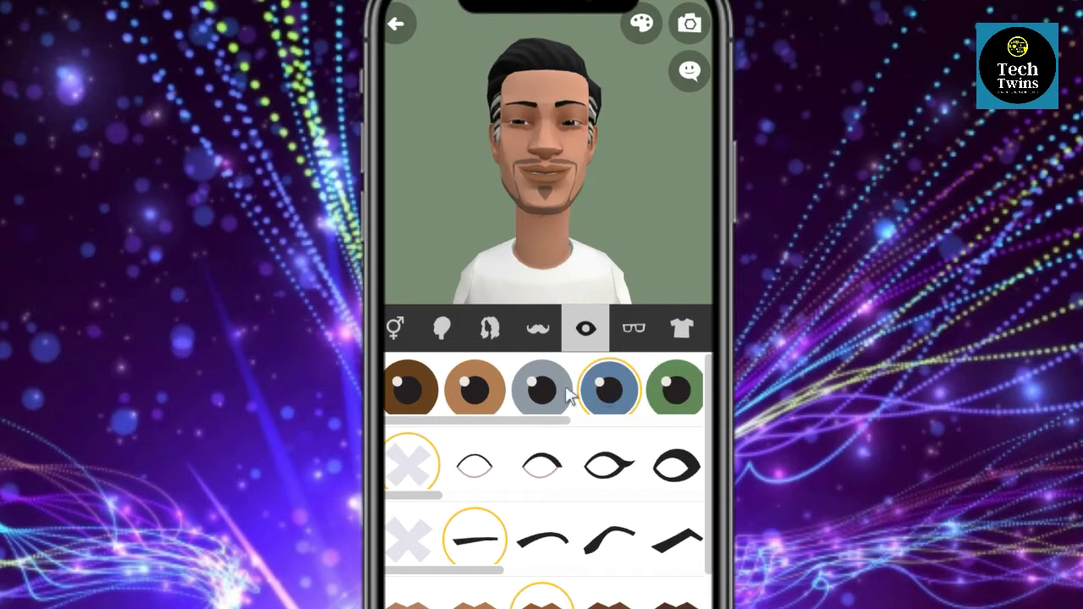
pyautogui.click(530, 395)
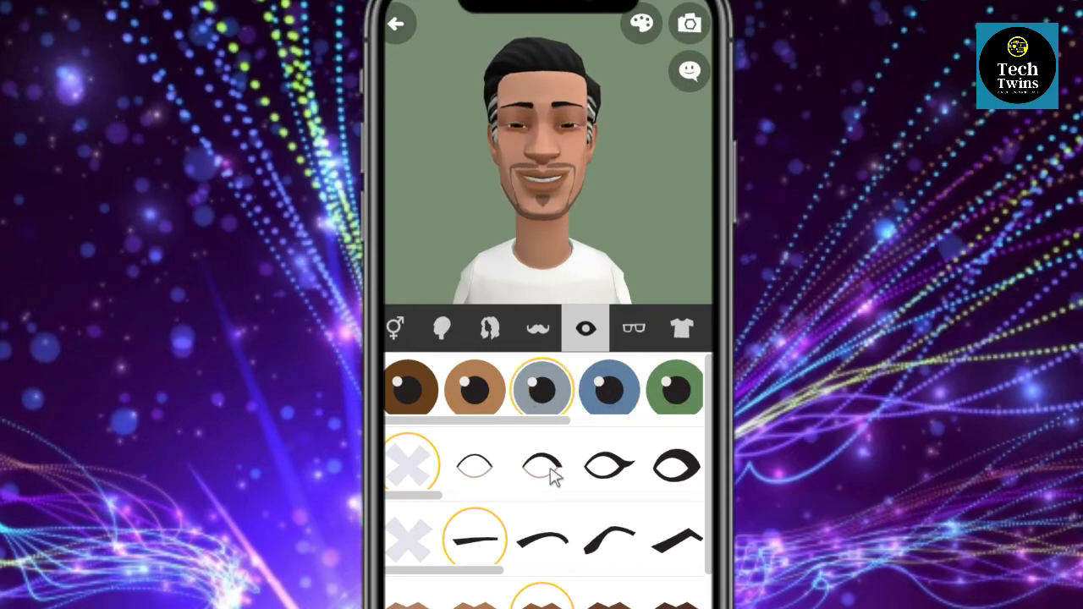
pyautogui.scroll(-1, 550, 476)
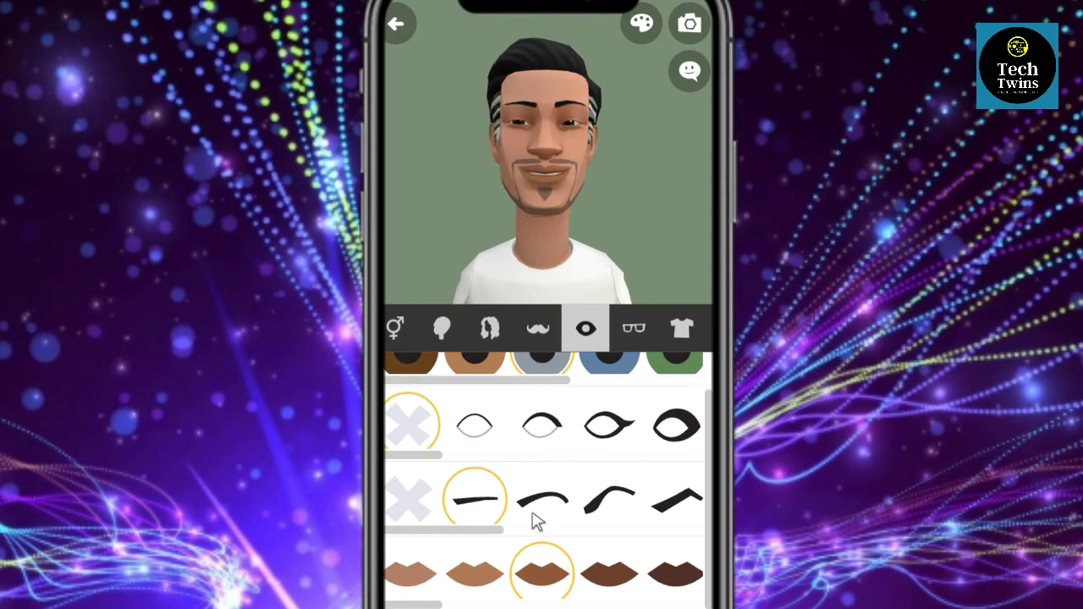
# Try the lighter lip colour on the character and settle on the medium brown lips
pyautogui.scroll(1, 494, 580)
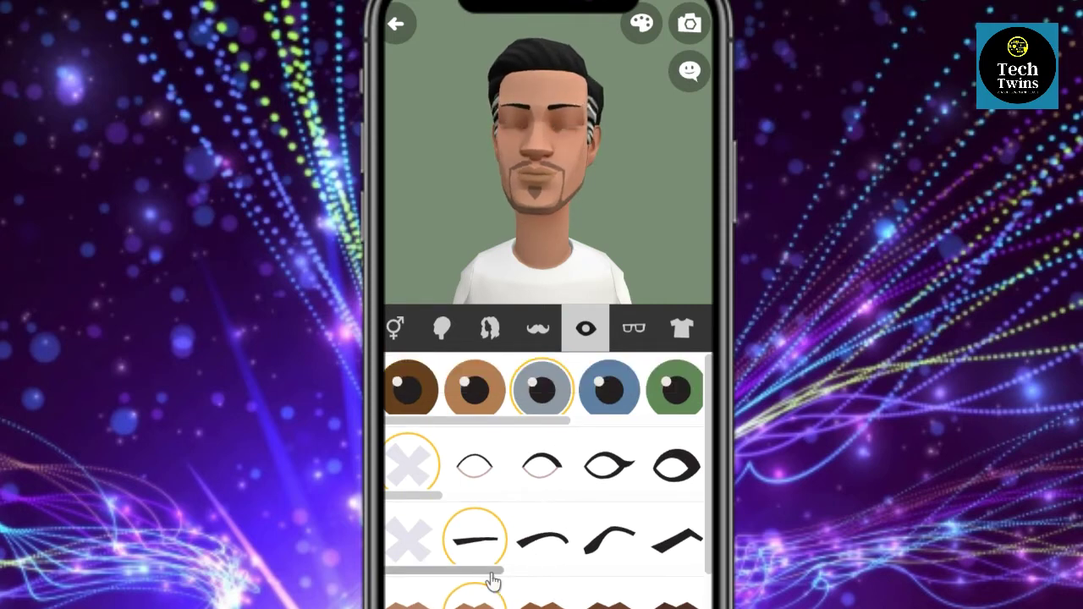
pyautogui.scroll(-1, 531, 586)
pyautogui.click(533, 584)
pyautogui.scroll(1, 535, 580)
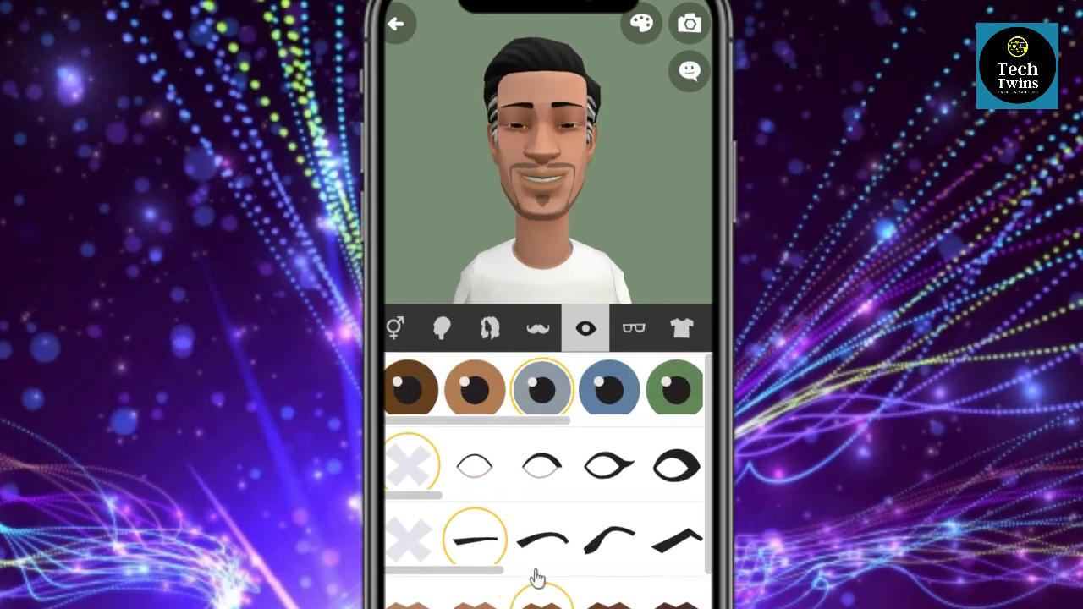
# Give the character the glasses with narrow rectangular black frames
pyautogui.click(631, 329)
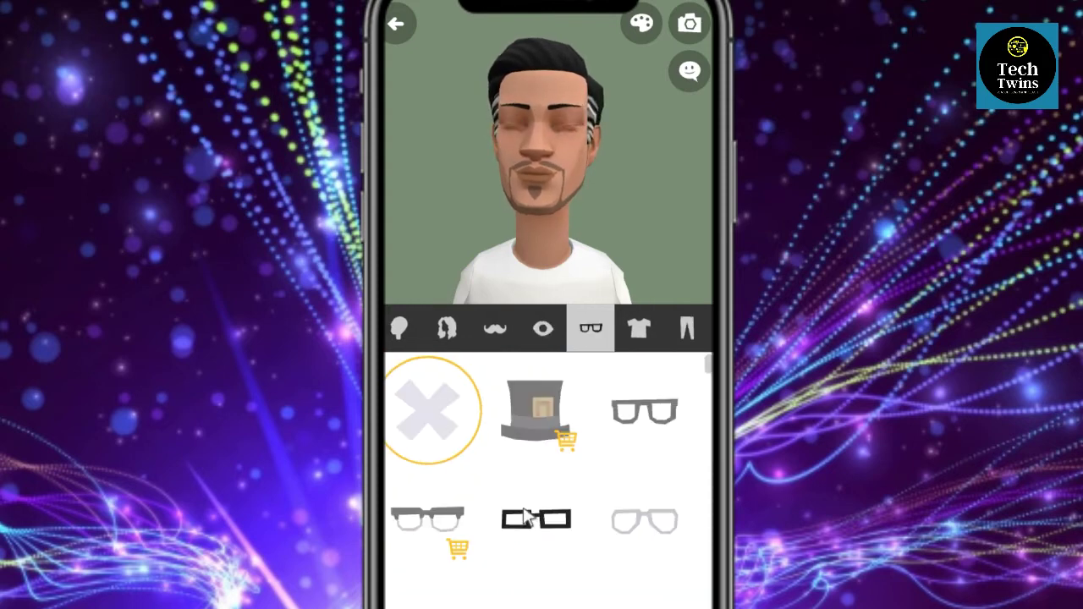
pyautogui.click(622, 423)
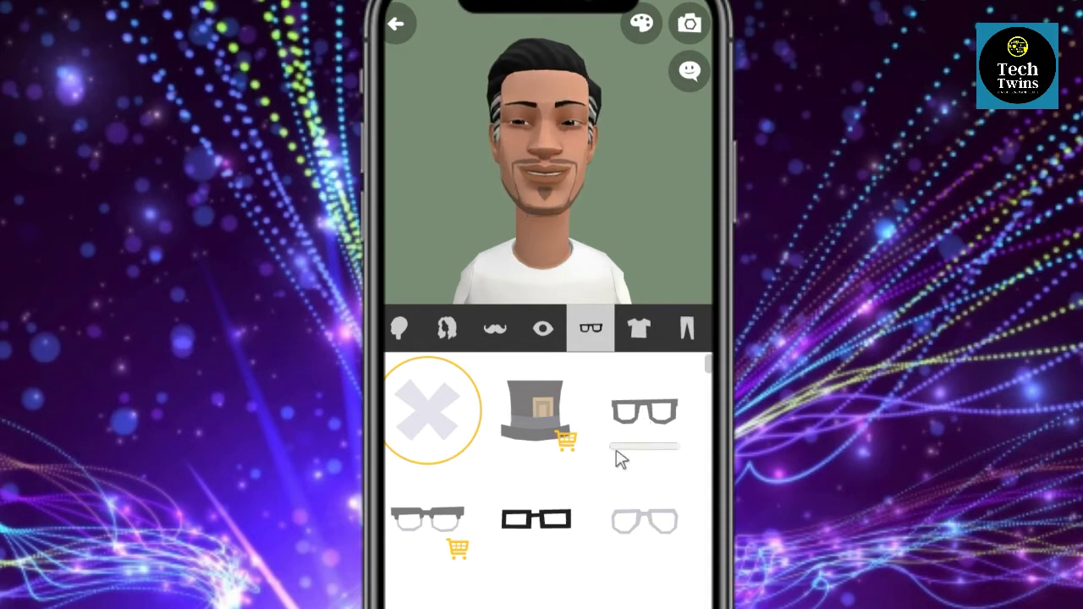
pyautogui.click(536, 521)
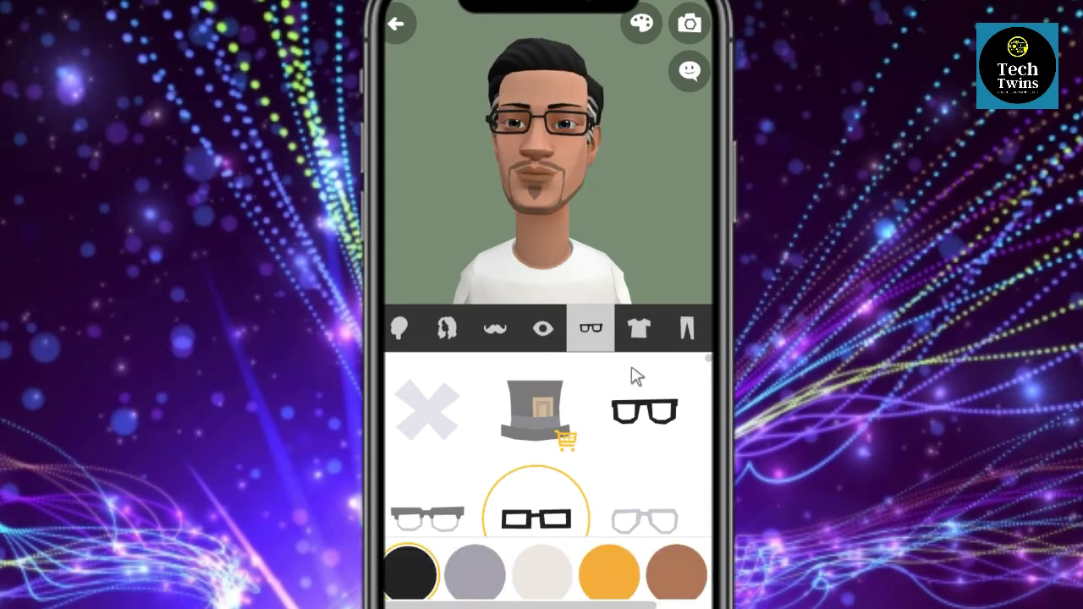
# Browse the available tops and dress the character in the plain black long-sleeved button-up shirt
pyautogui.hscroll(1, 643, 334)
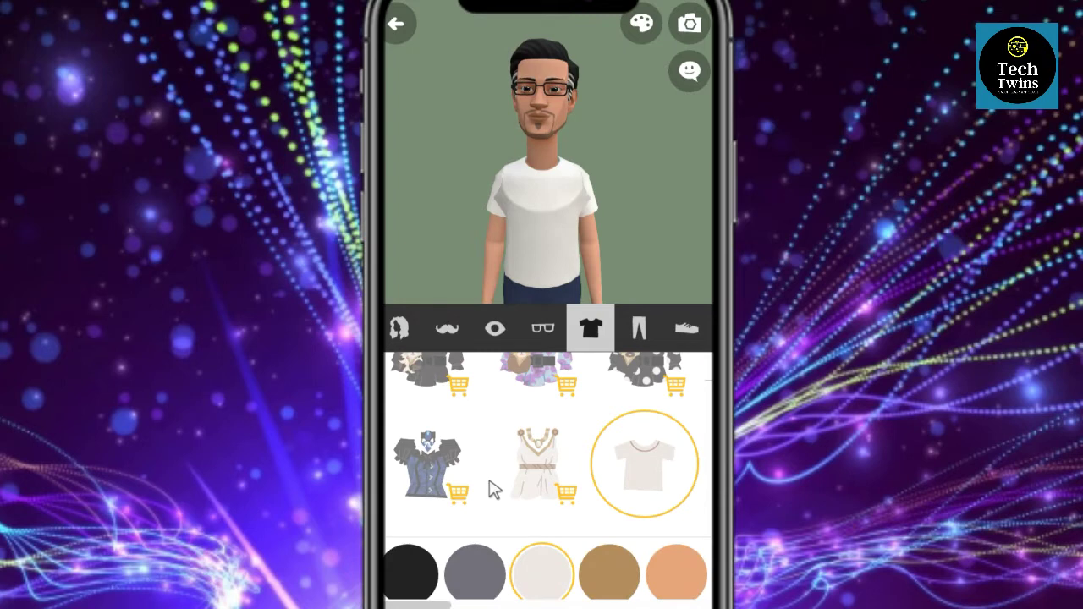
pyautogui.scroll(-2, 558, 478)
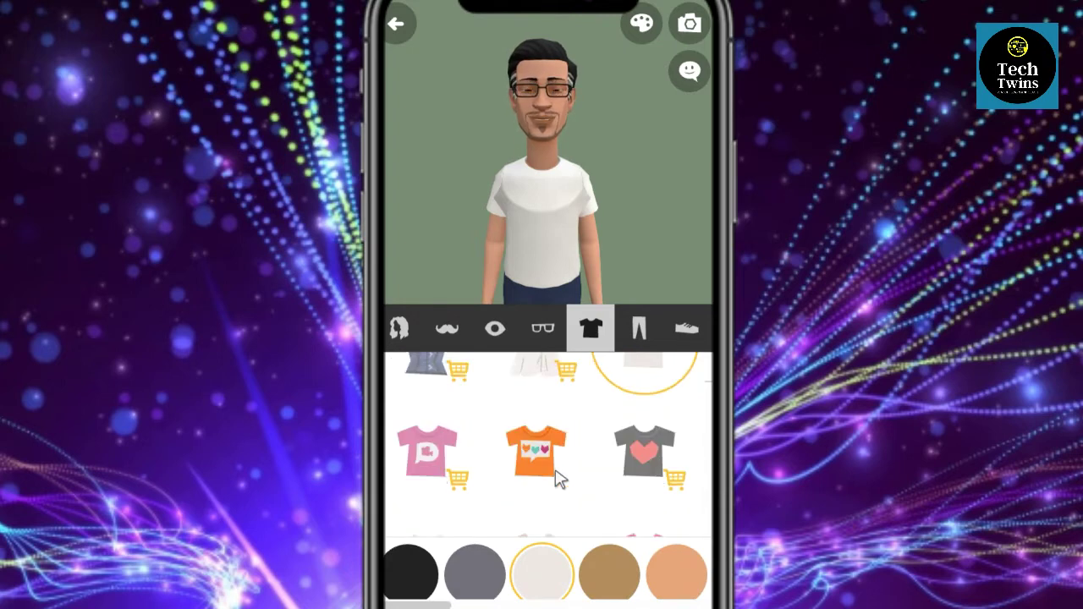
pyautogui.scroll(-8, 558, 478)
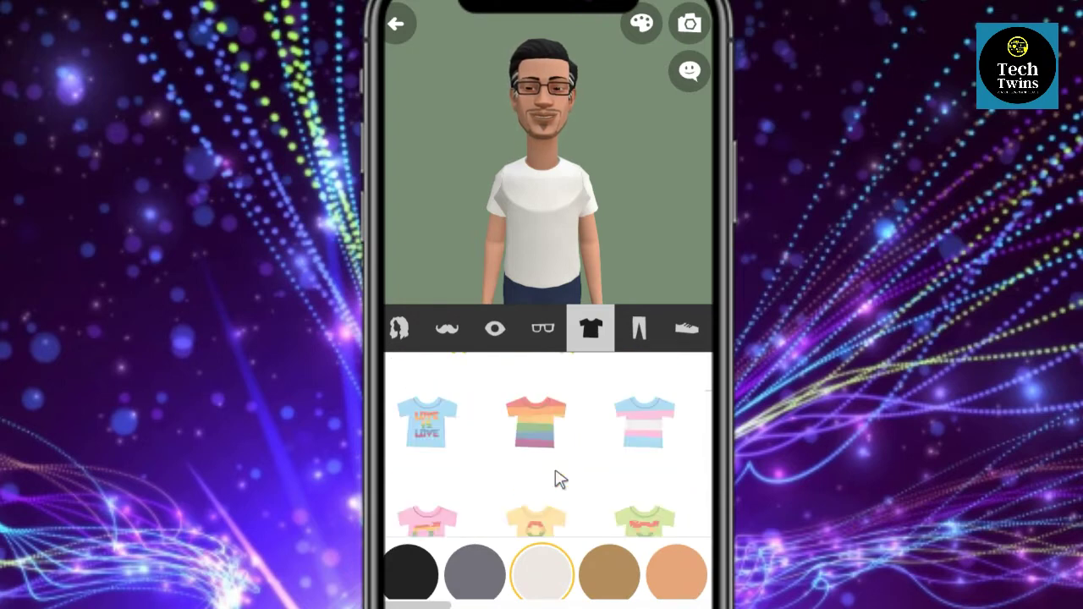
pyautogui.scroll(-8, 559, 478)
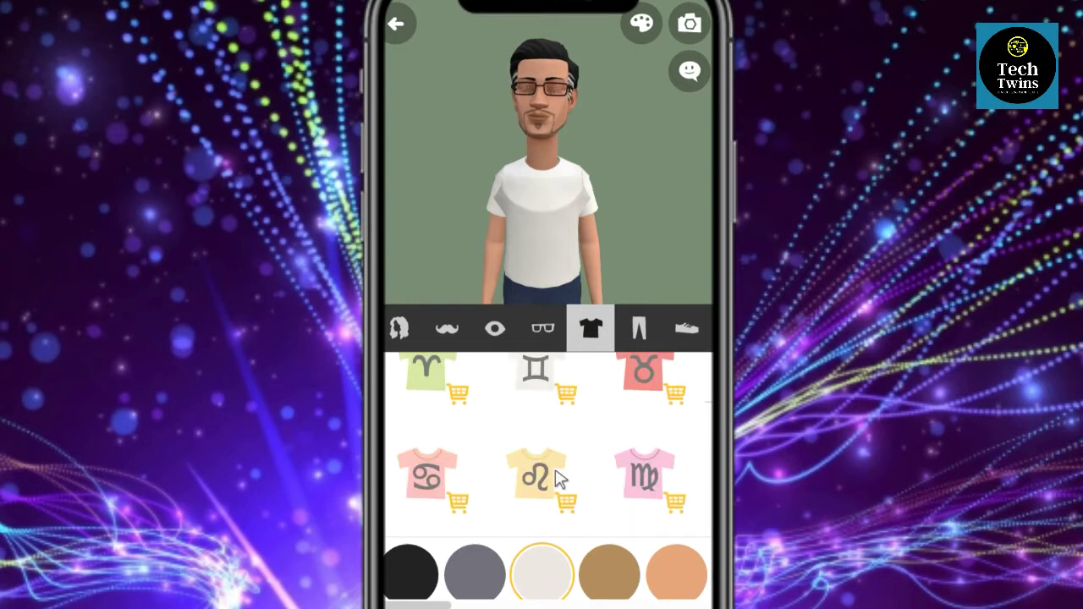
pyautogui.scroll(-8, 559, 478)
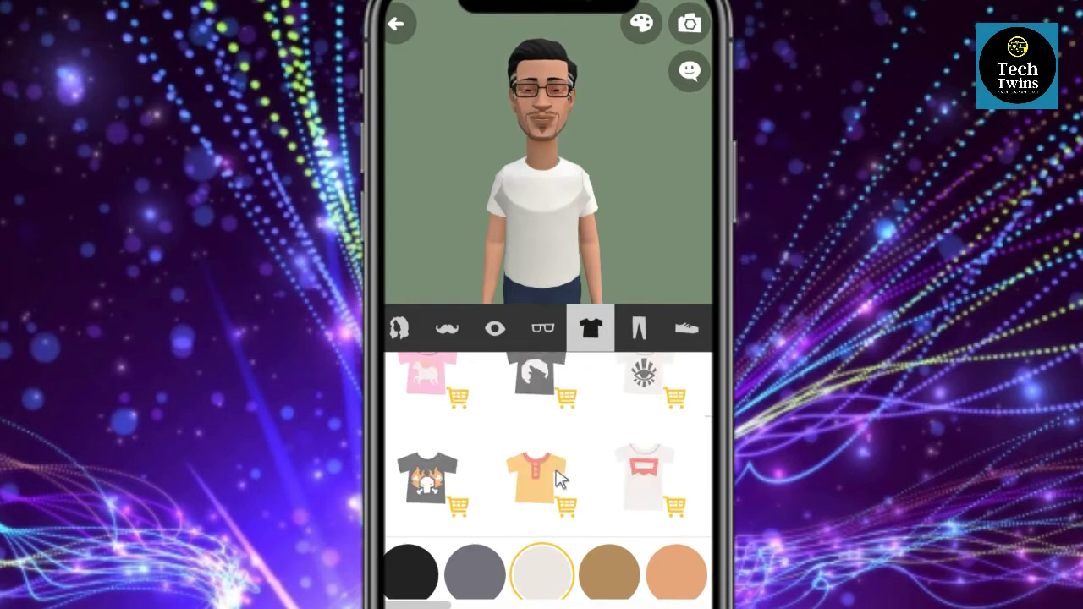
pyautogui.scroll(-4, 558, 478)
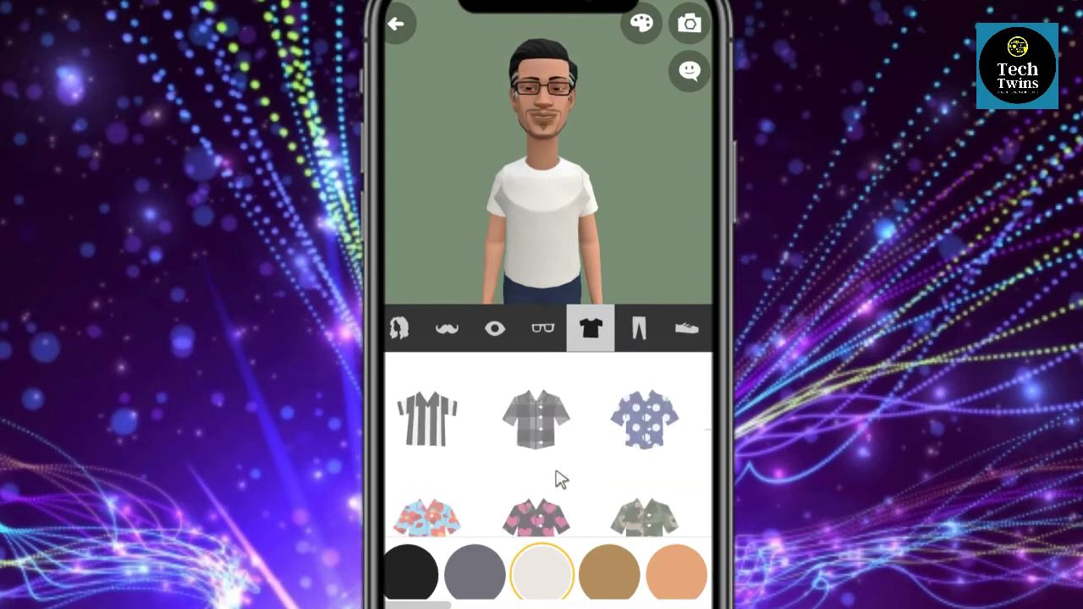
pyautogui.scroll(-6, 558, 478)
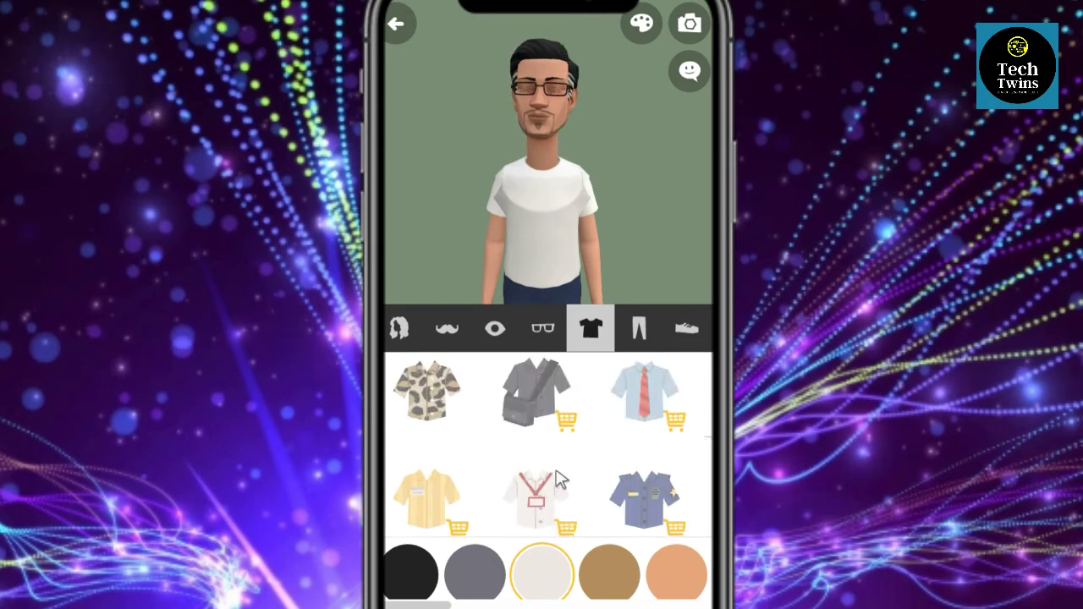
pyautogui.scroll(-6, 559, 478)
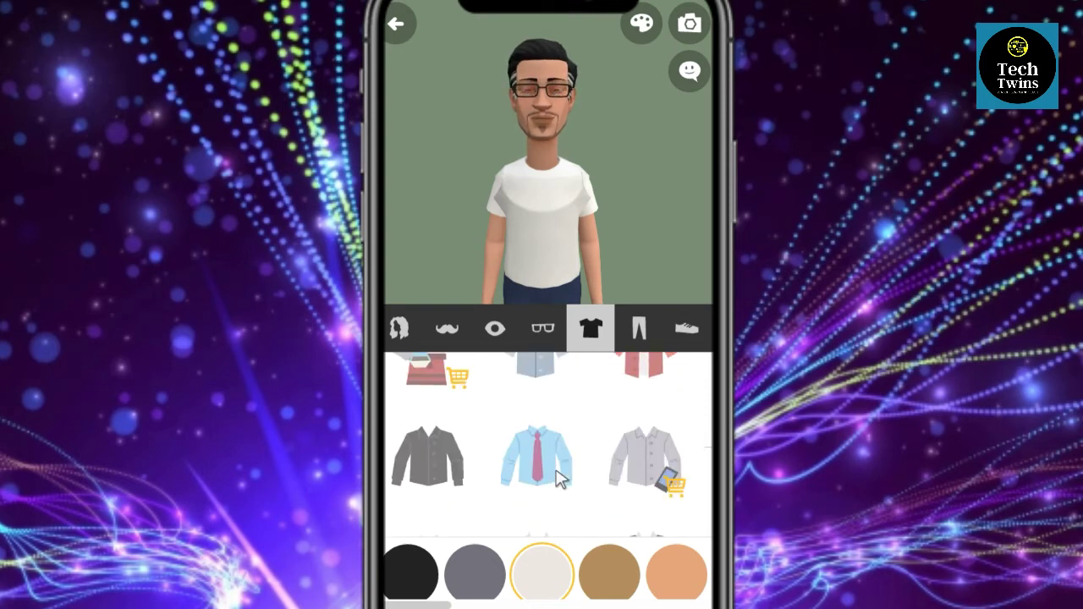
pyautogui.scroll(-3, 558, 478)
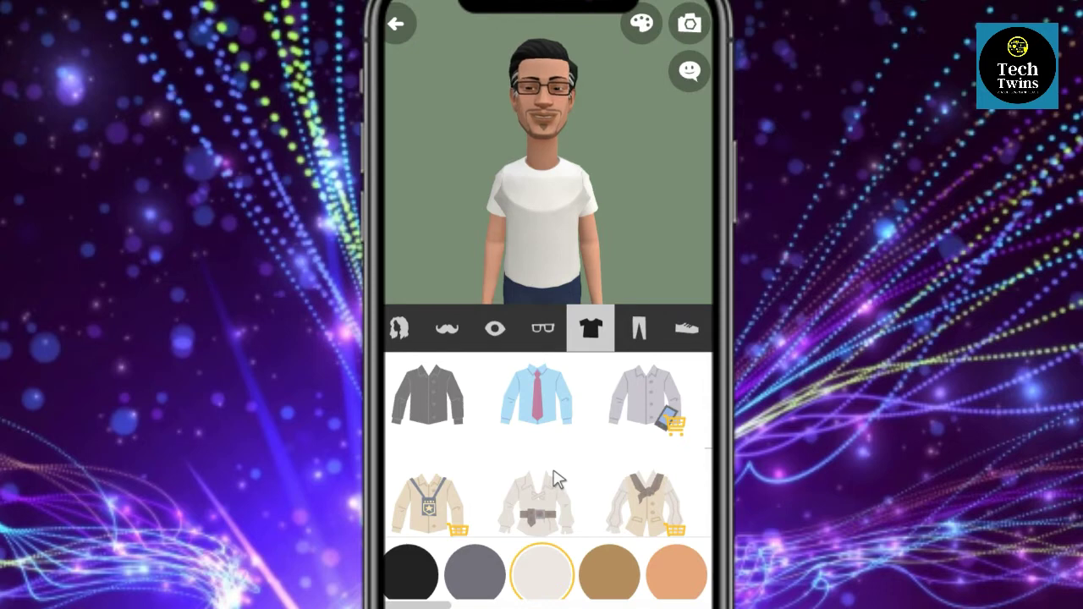
pyautogui.scroll(-2, 531, 439)
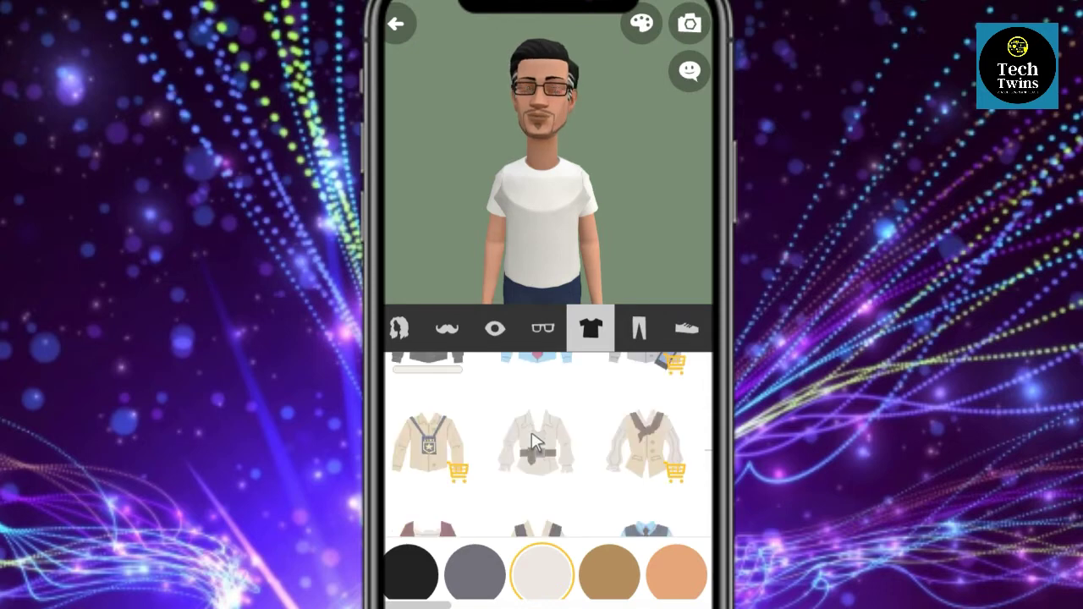
pyautogui.scroll(-5, 531, 438)
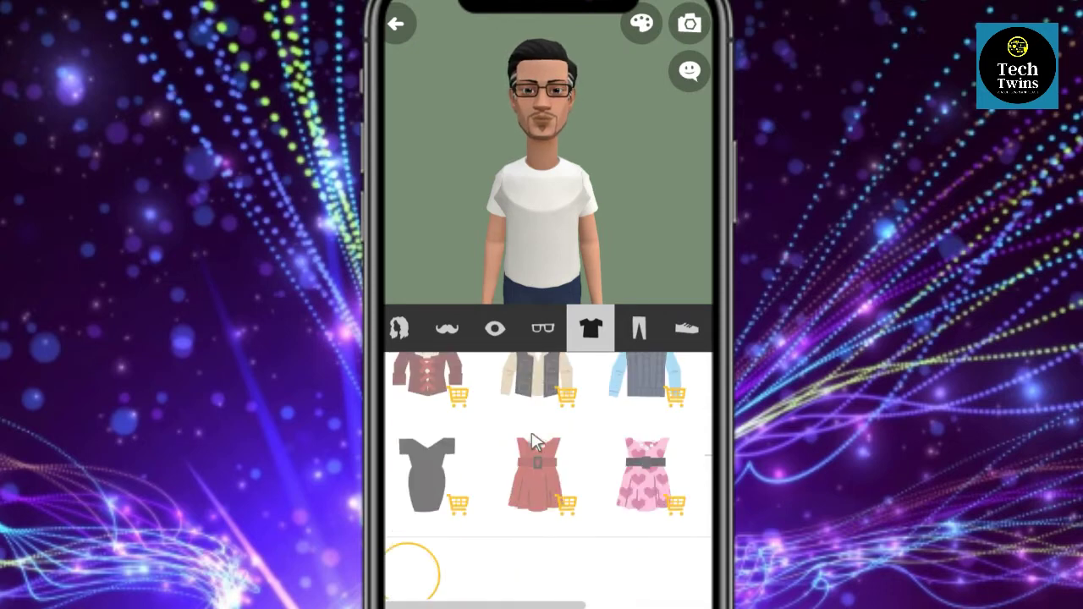
pyautogui.scroll(-5, 532, 438)
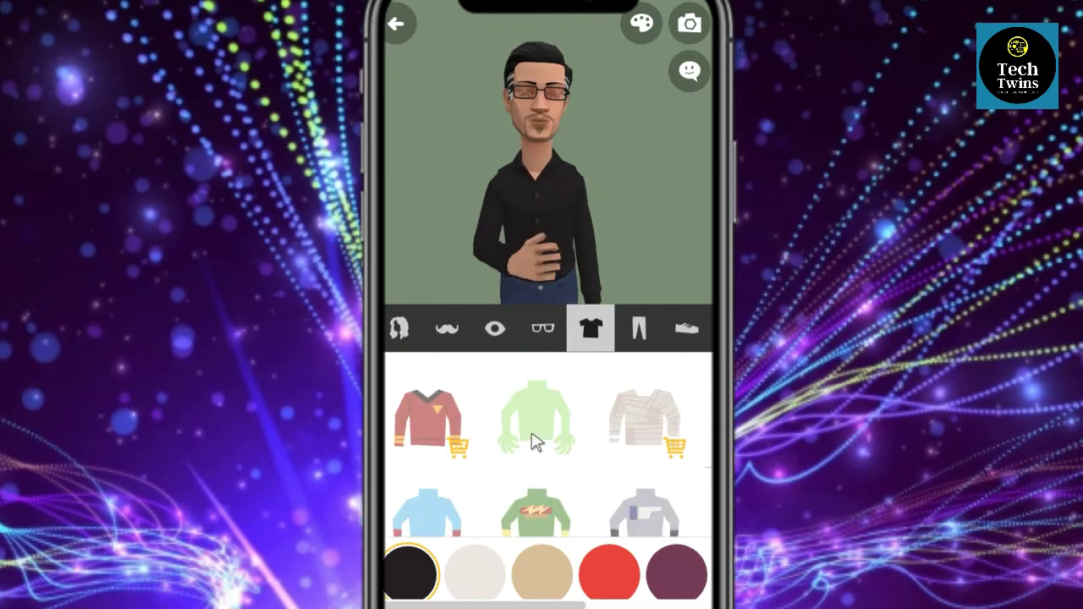
pyautogui.scroll(6, 532, 438)
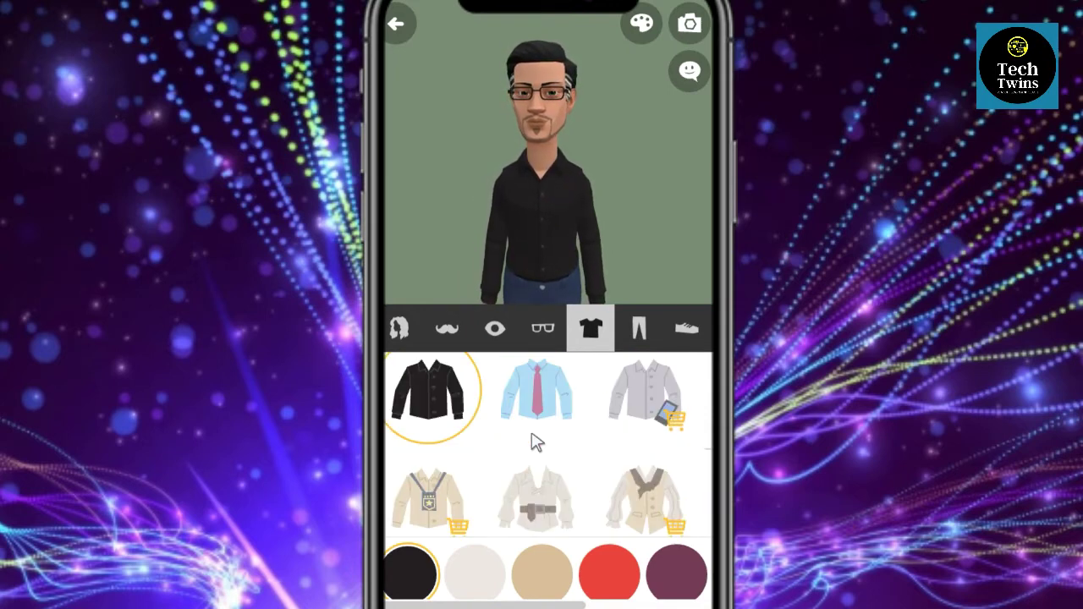
pyautogui.scroll(6, 532, 438)
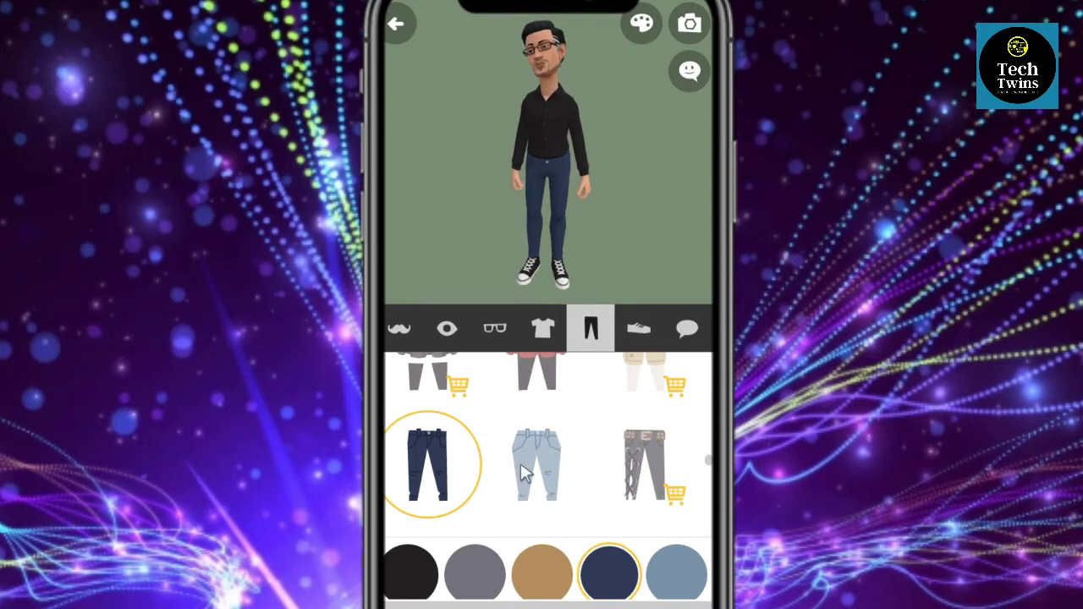
# Try the black trousers on the character and settle on the slim dark blue jeans
pyautogui.scroll(-2, 516, 476)
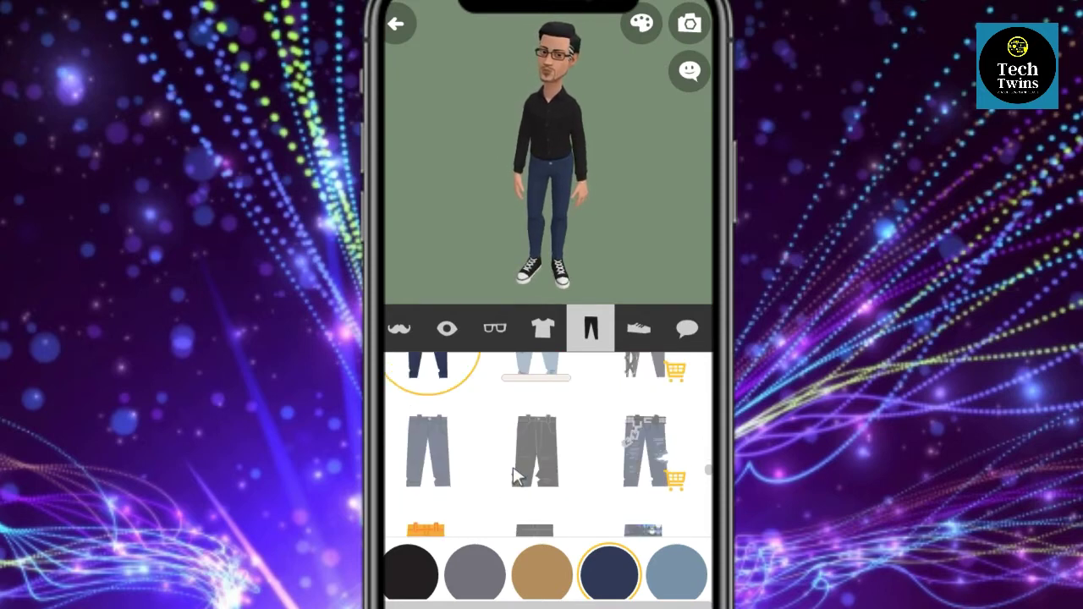
pyautogui.scroll(-1, 516, 476)
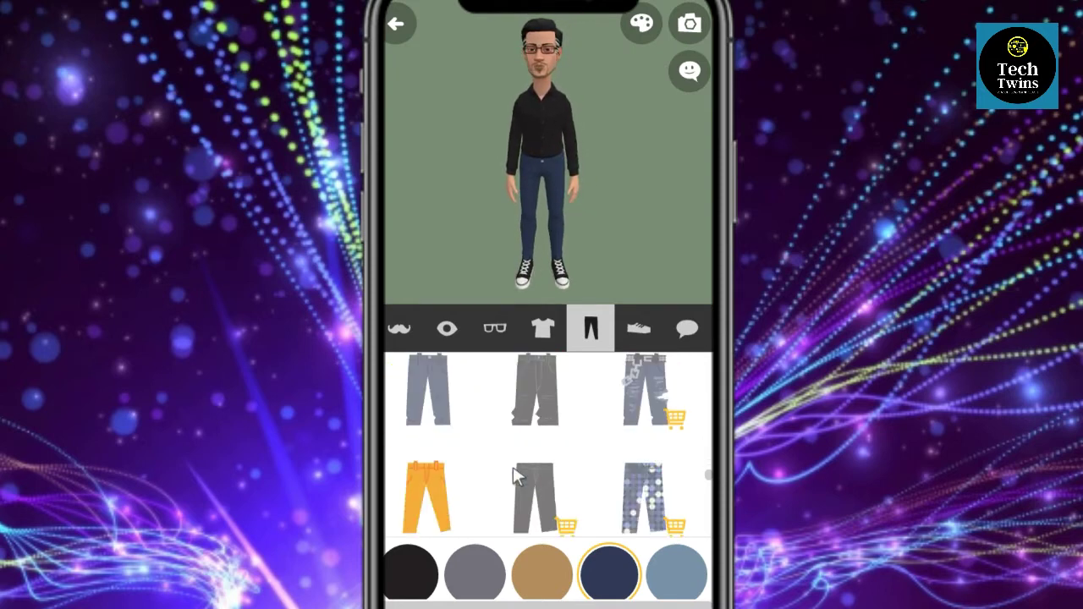
pyautogui.scroll(1, 516, 477)
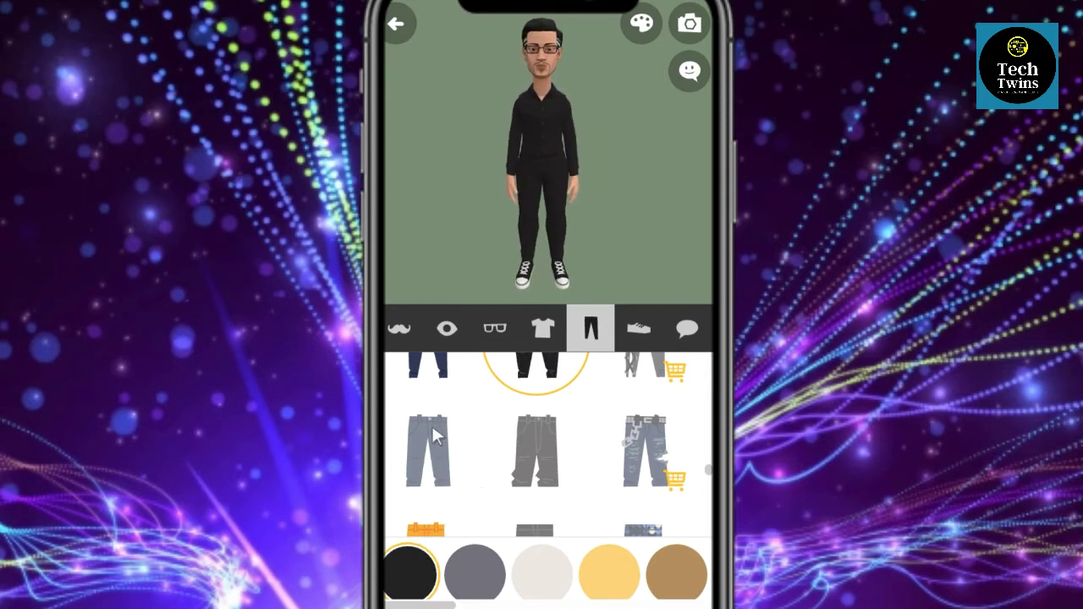
pyautogui.click(436, 370)
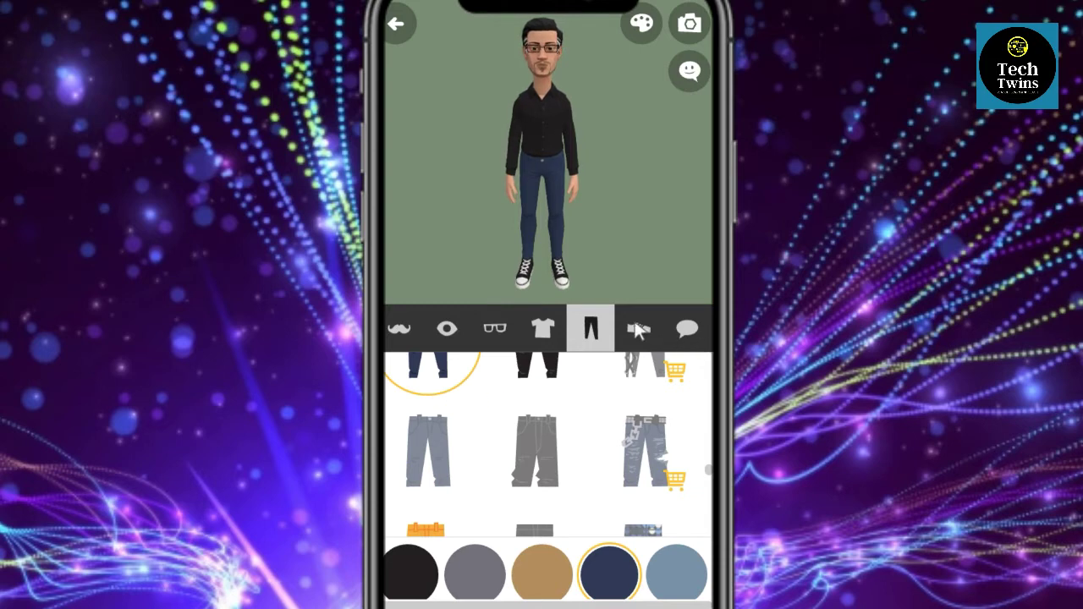
# Try the white sneakers with black stripes on the character and settle on the red and white low canvas sneakers
pyautogui.moveTo(636, 332); pyautogui.dragTo(592, 331)
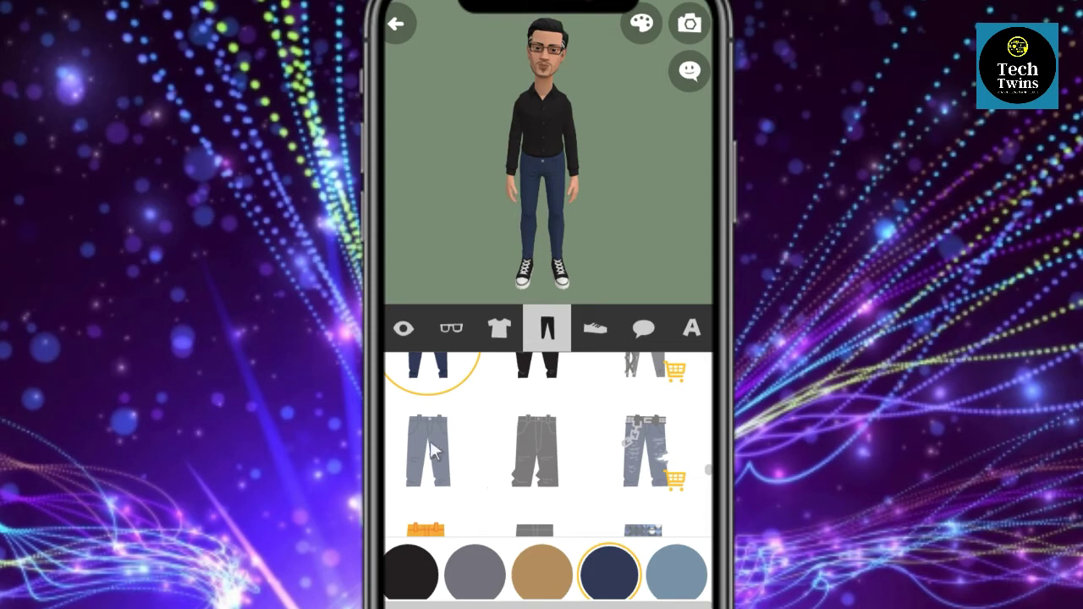
pyautogui.moveTo(431, 449); pyautogui.dragTo(496, 430)
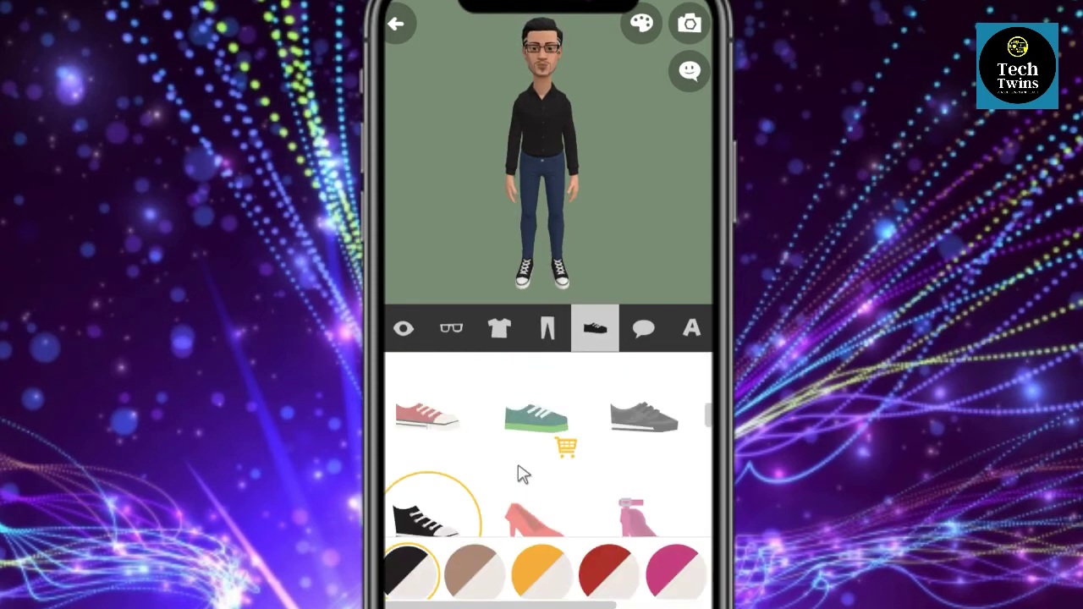
pyautogui.scroll(3, 522, 473)
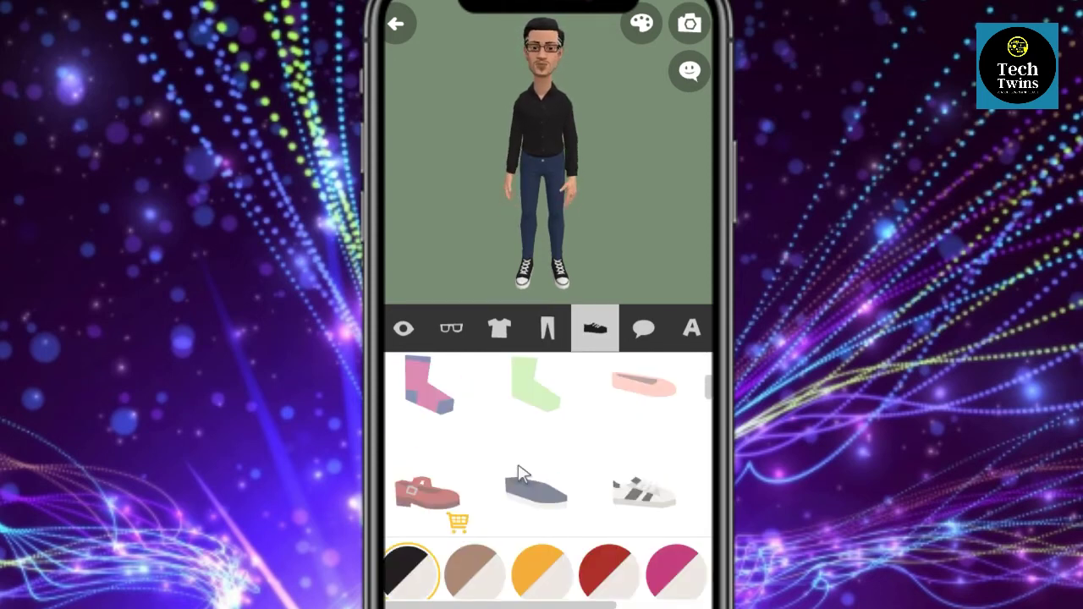
pyautogui.click(633, 495)
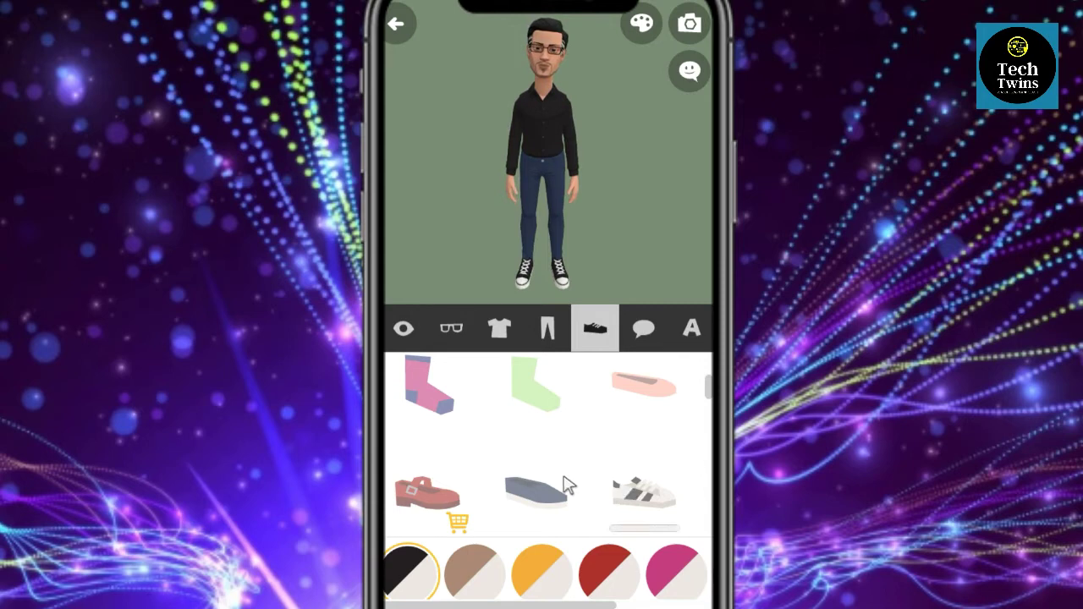
pyautogui.scroll(-2, 567, 485)
pyautogui.scroll(-1, 566, 485)
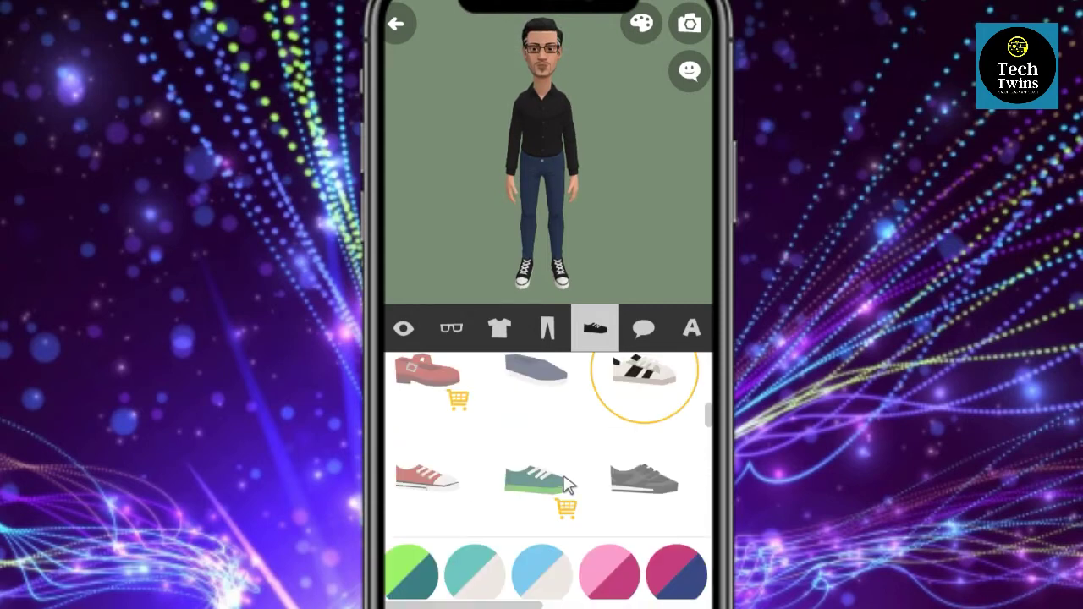
pyautogui.scroll(-1, 566, 484)
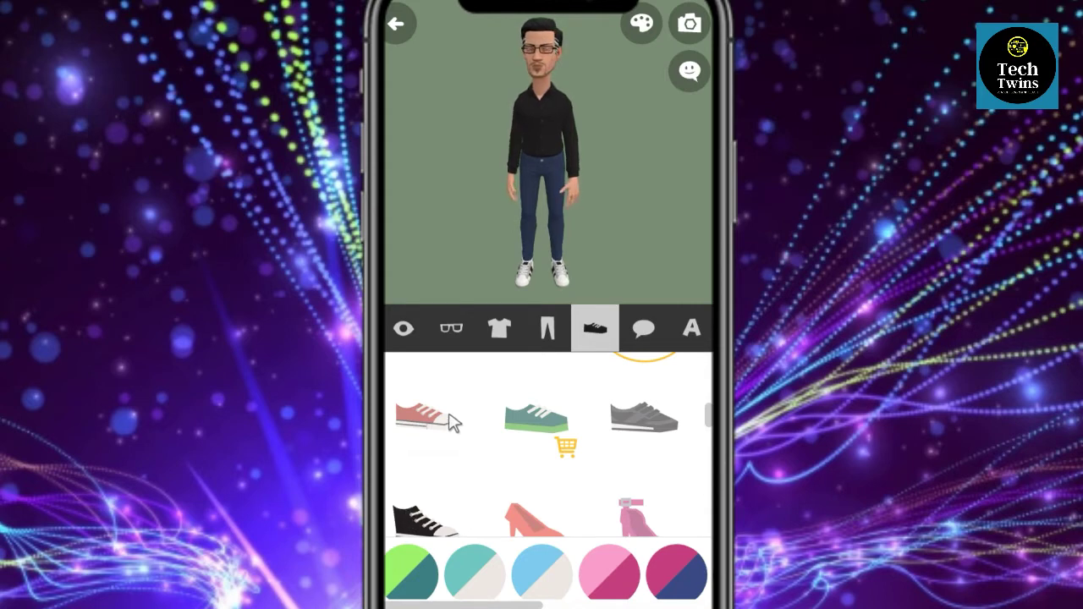
pyautogui.click(452, 422)
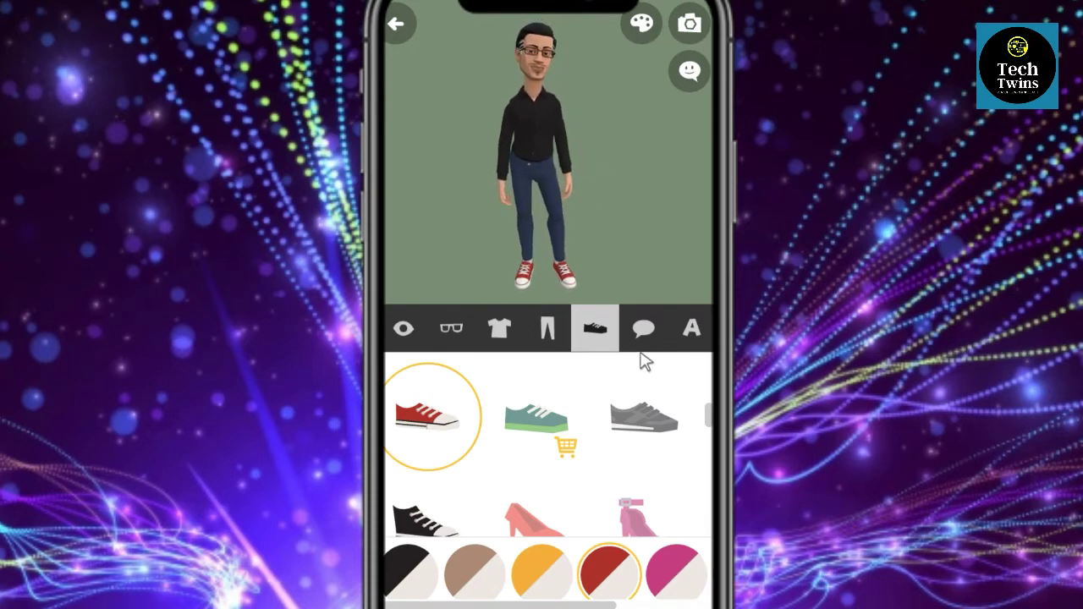
# Go to the character's name and save the finished character under it
pyautogui.click(692, 331)
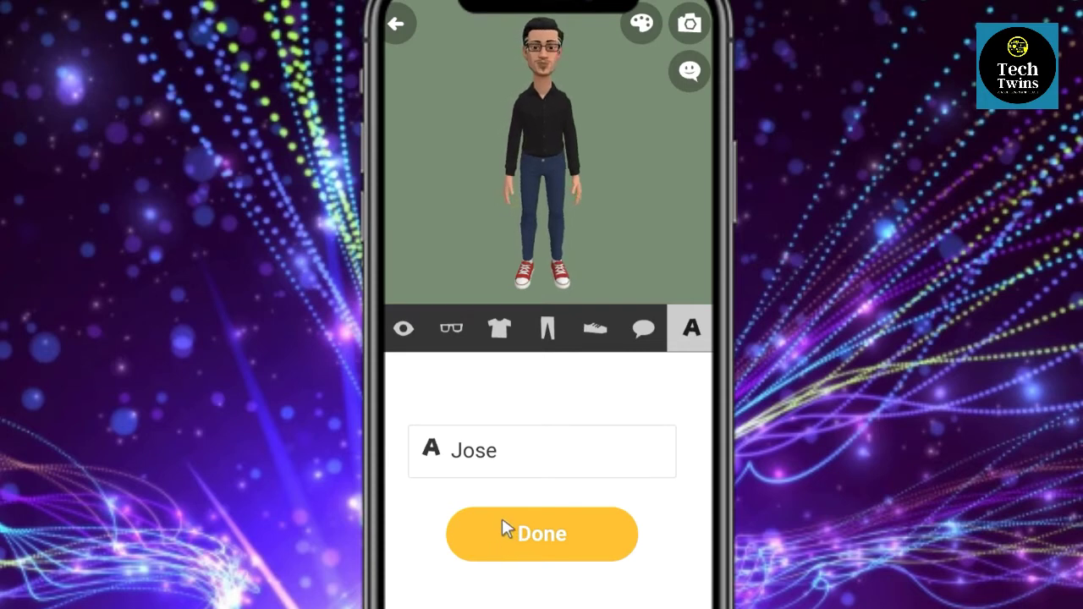
pyautogui.click(512, 541)
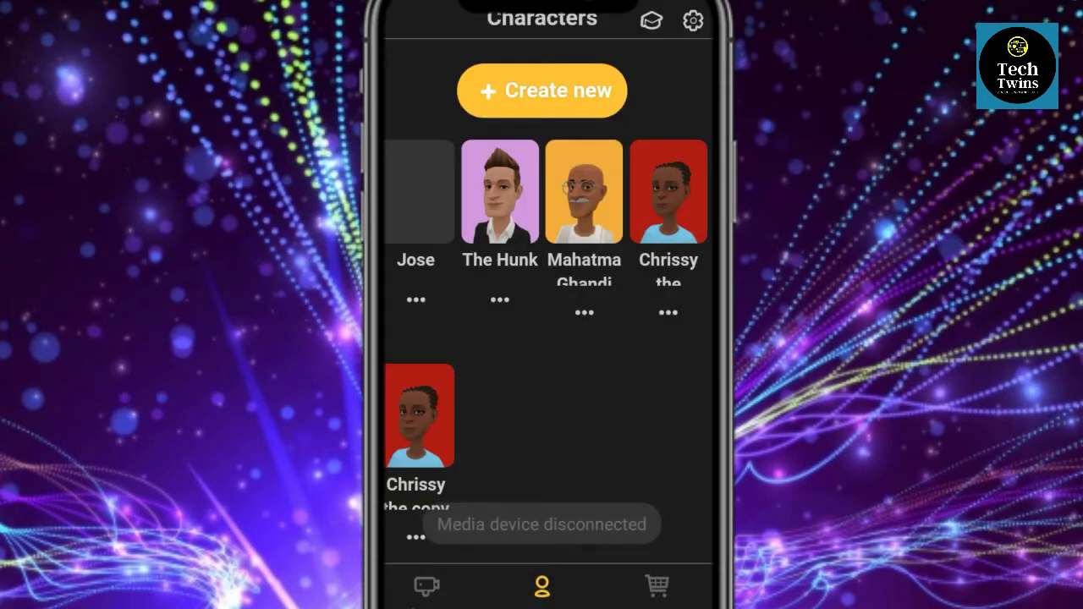
# Create a new plot and add a scene entry to it, ready for choosing a location
pyautogui.click(425, 587)
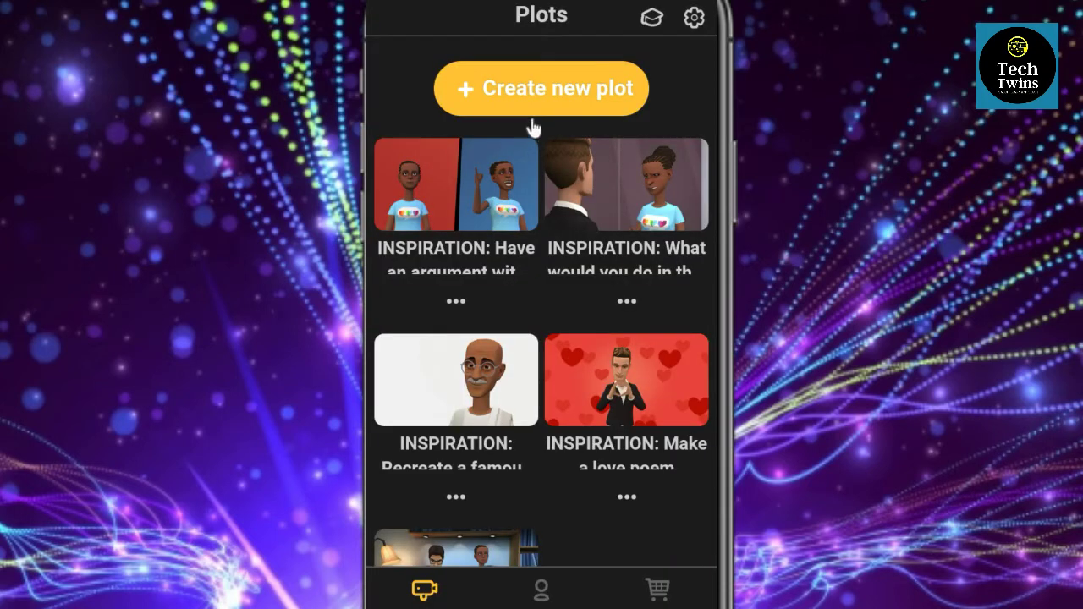
pyautogui.click(542, 91)
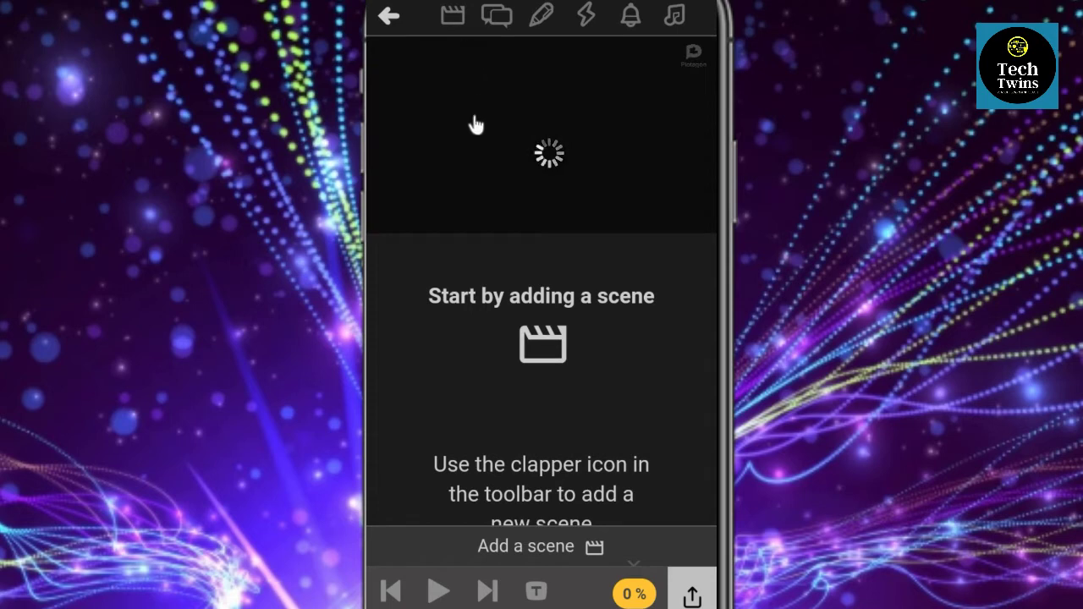
pyautogui.click(452, 17)
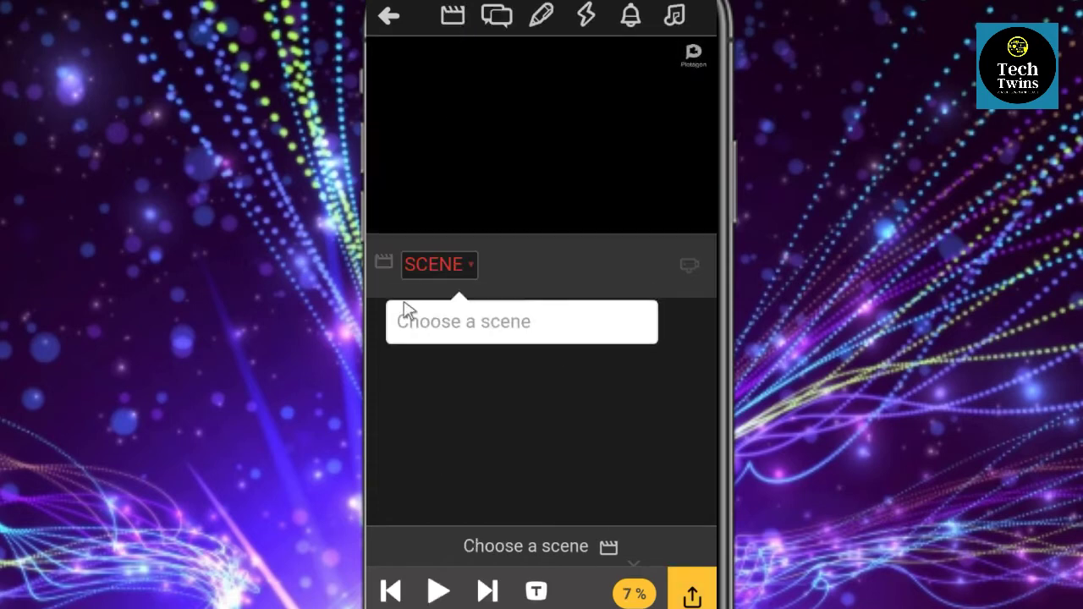
# Look through the available scene locations across the categories, from Free and Backdrop through to Urban
pyautogui.click(451, 267)
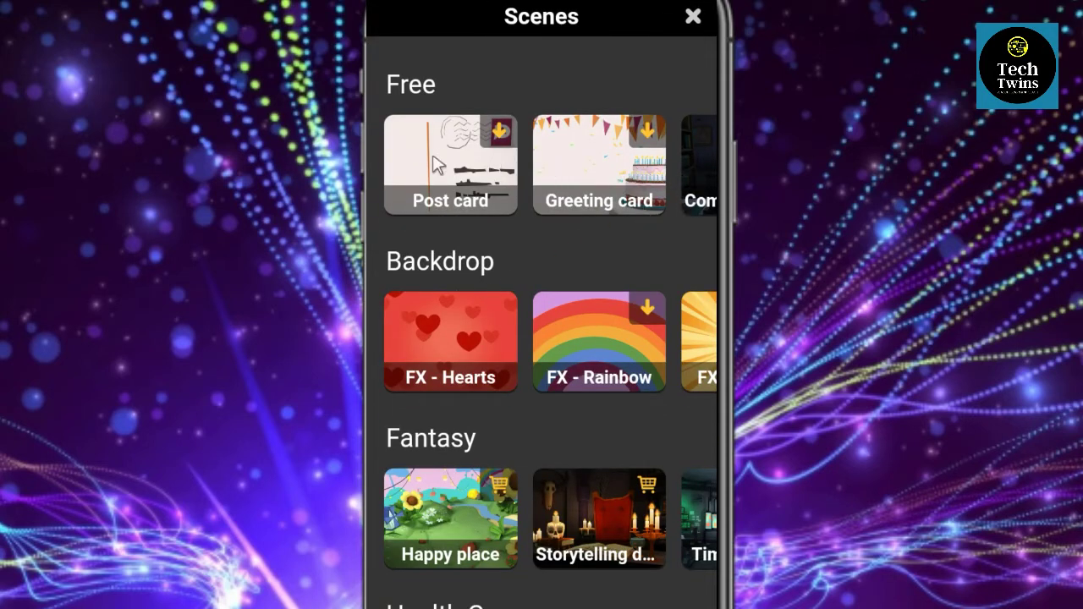
pyautogui.scroll(-2, 614, 328)
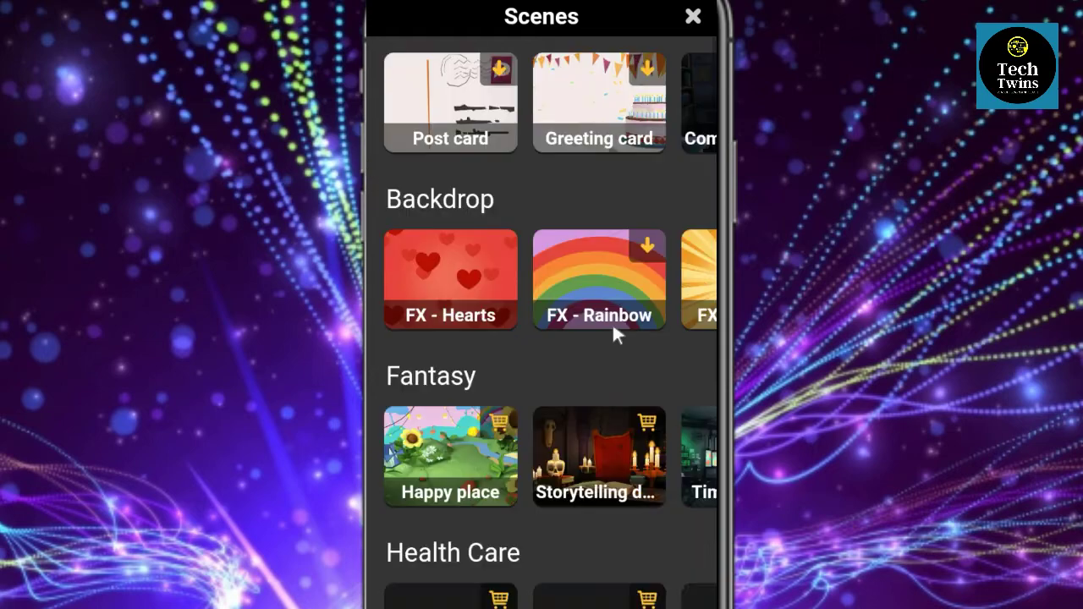
pyautogui.scroll(-3, 615, 335)
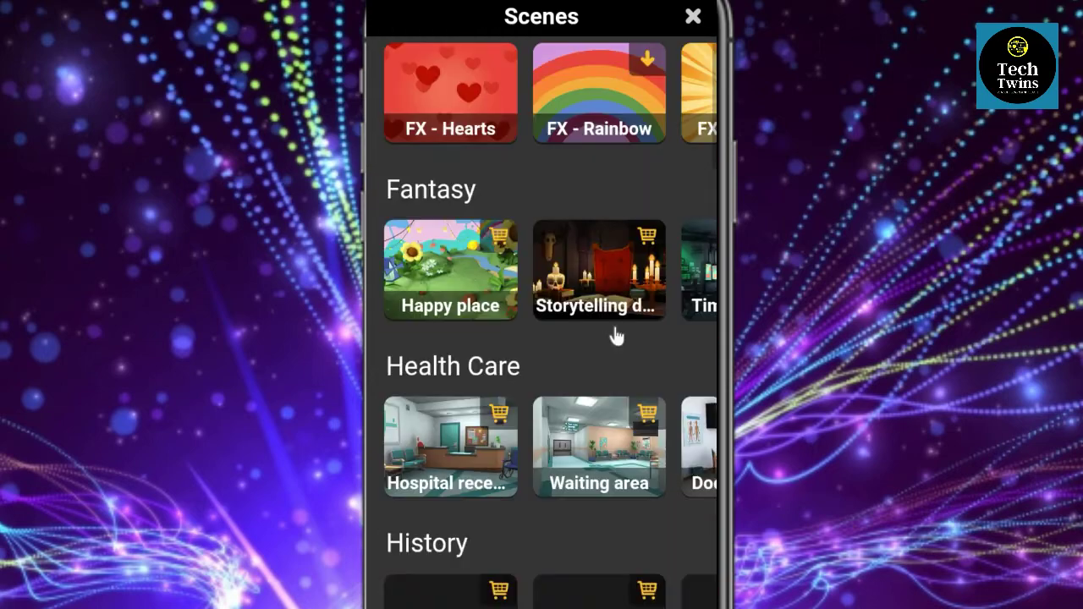
pyautogui.scroll(-4, 615, 336)
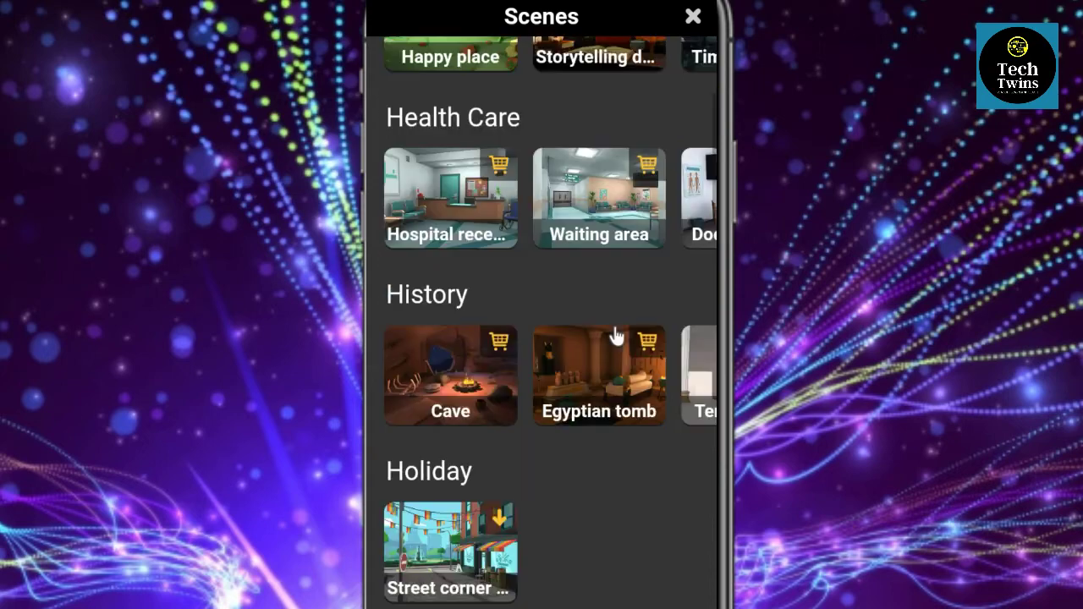
pyautogui.scroll(-2, 613, 330)
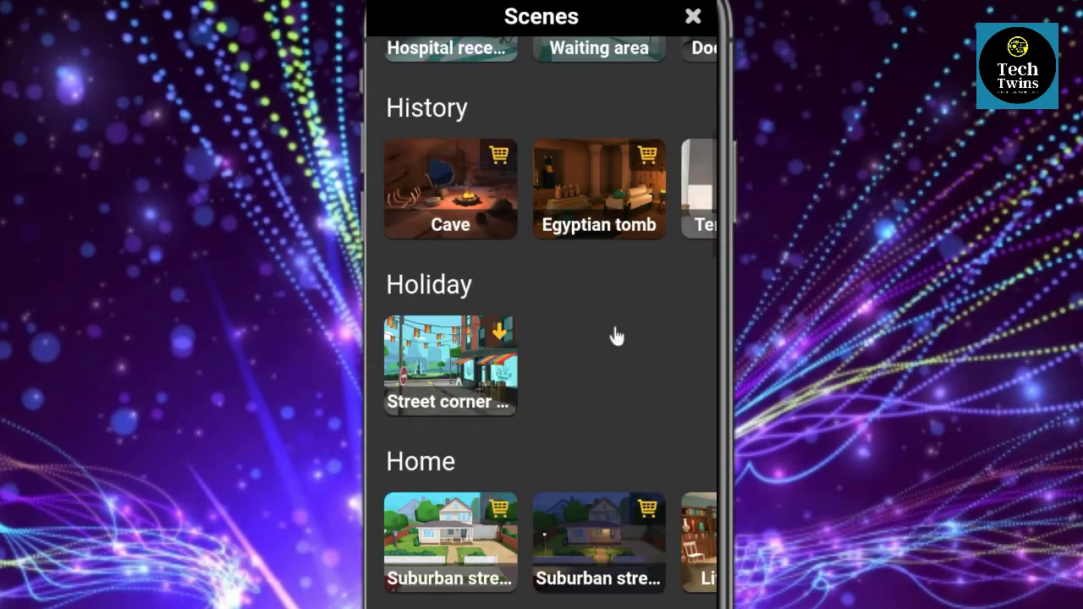
pyautogui.scroll(-2, 615, 335)
pyautogui.scroll(-5, 616, 337)
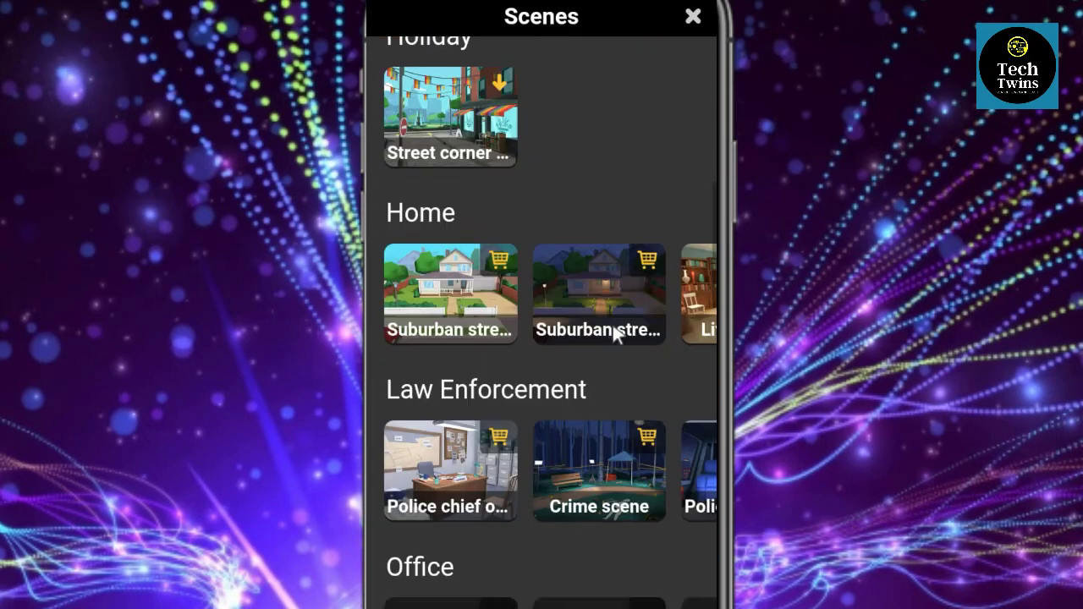
pyautogui.scroll(-1, 615, 336)
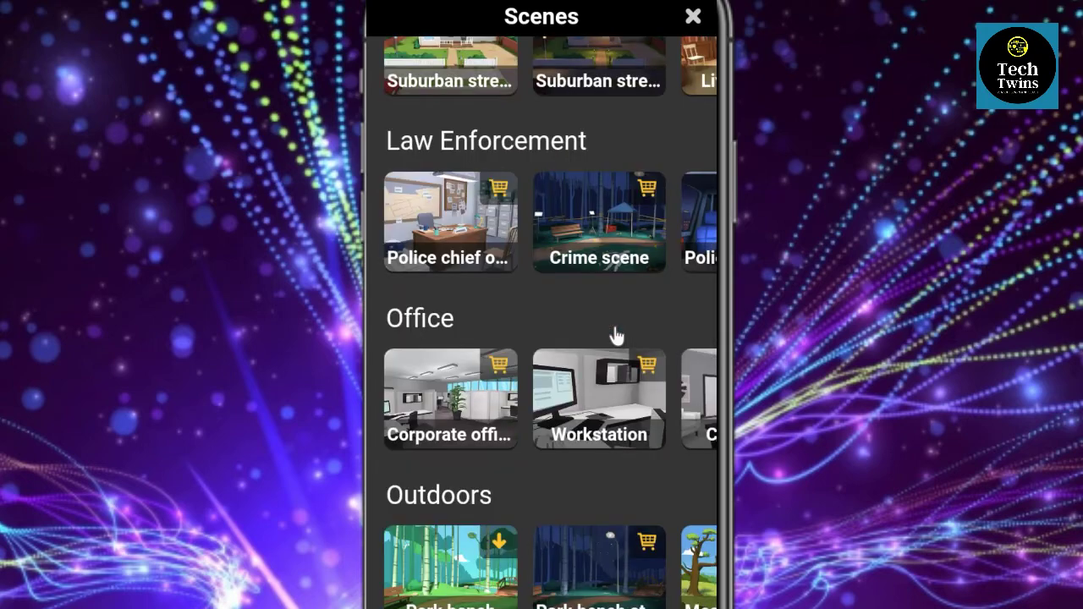
pyautogui.scroll(-10, 615, 336)
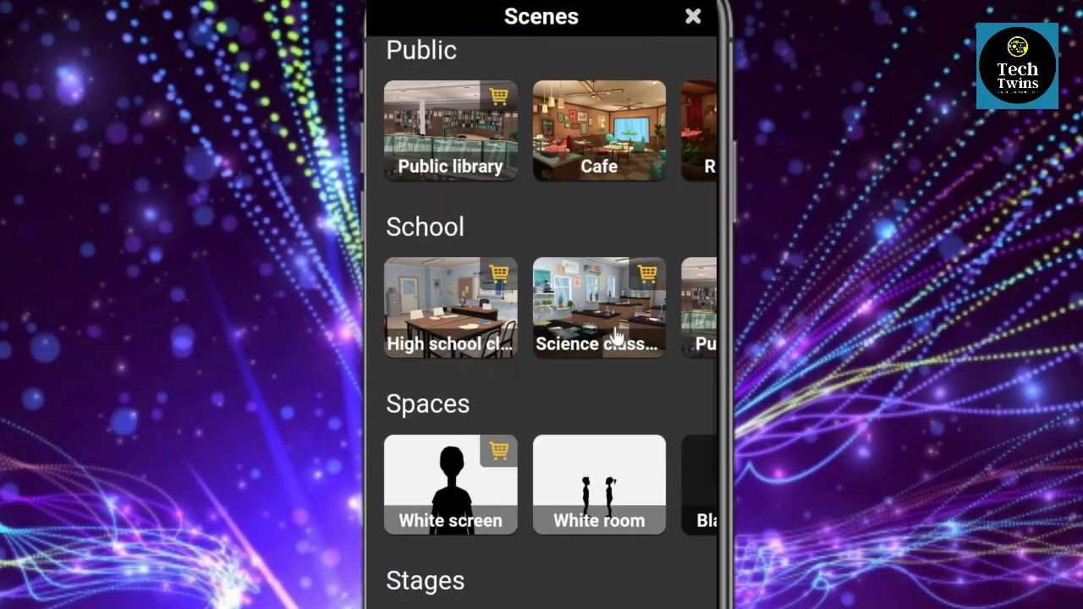
pyautogui.scroll(-8, 615, 337)
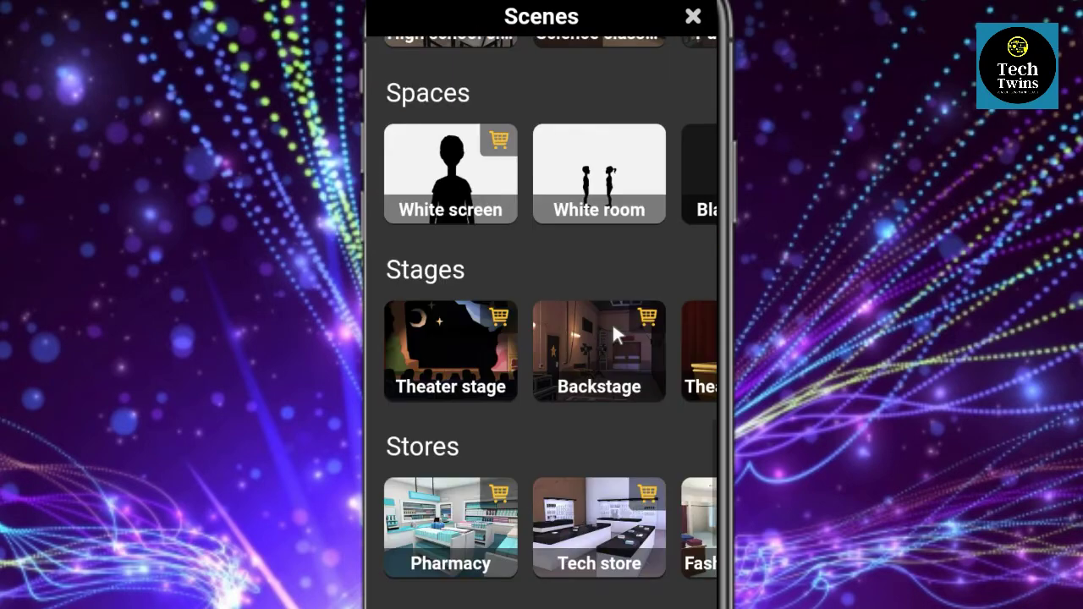
pyautogui.scroll(-3, 615, 336)
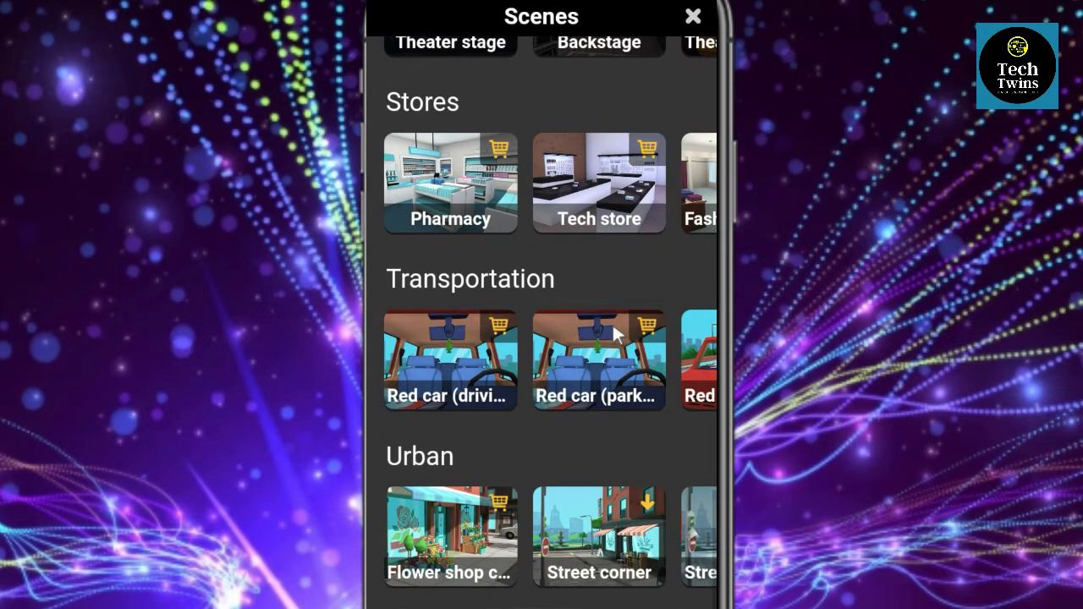
# Choose the TV sofa location from the Home category as the plot's scene
pyautogui.scroll(6, 615, 334)
pyautogui.scroll(4, 614, 330)
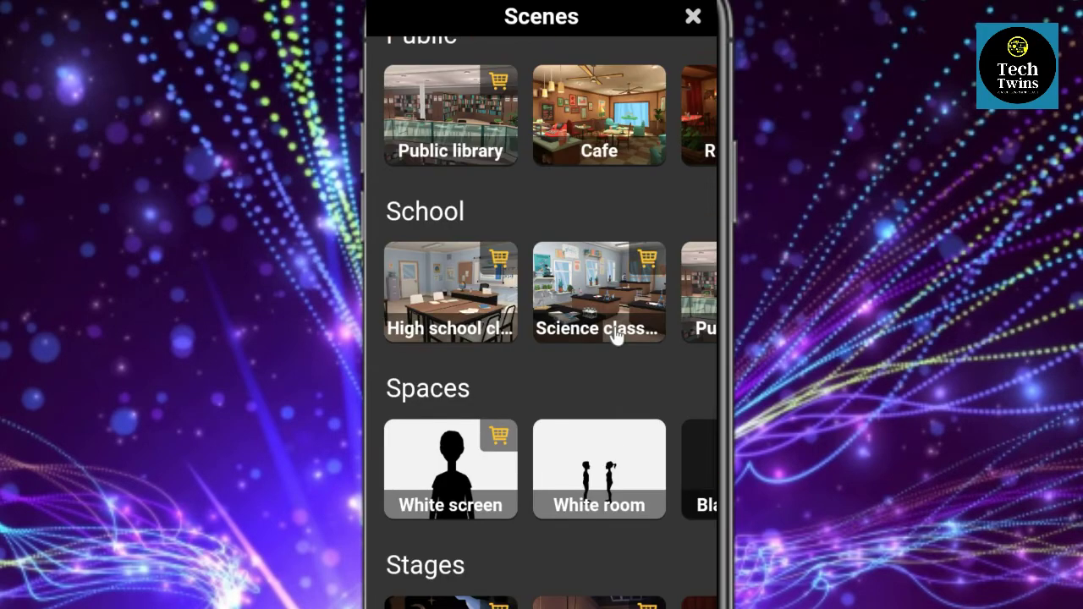
pyautogui.scroll(5, 615, 335)
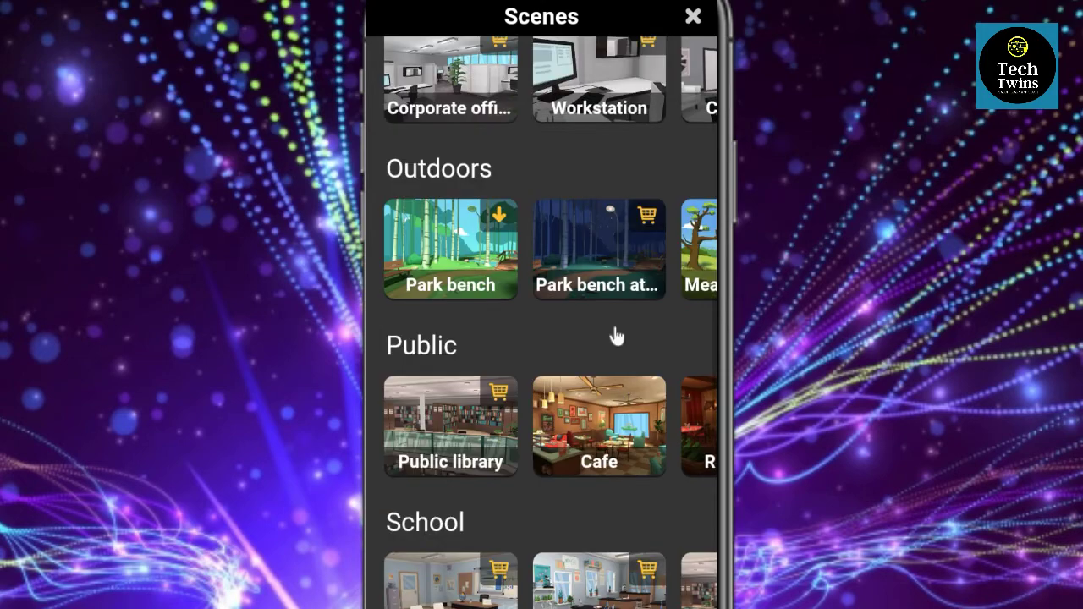
pyautogui.scroll(8, 615, 336)
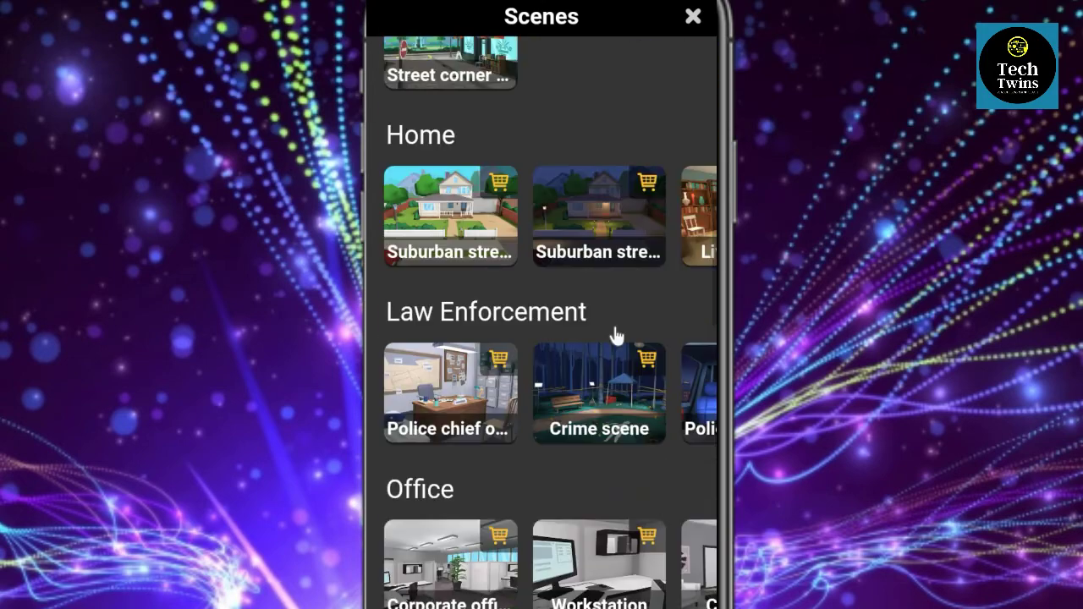
pyautogui.scroll(1, 615, 336)
pyautogui.scroll(2, 615, 336)
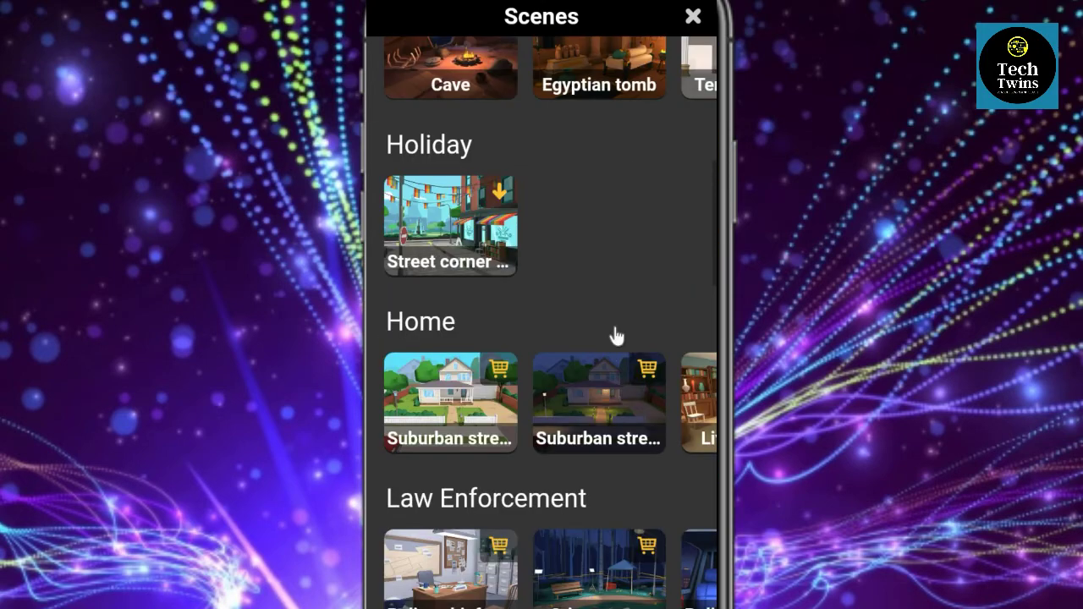
pyautogui.hscroll(4, 611, 319)
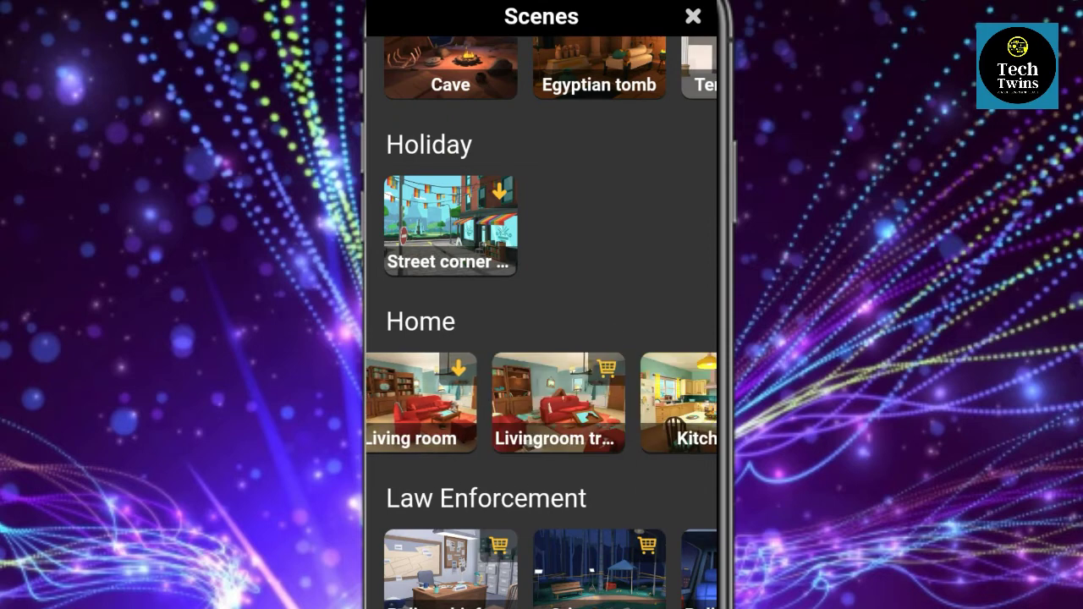
pyautogui.hscroll(4, 541, 403)
pyautogui.hscroll(3, 542, 403)
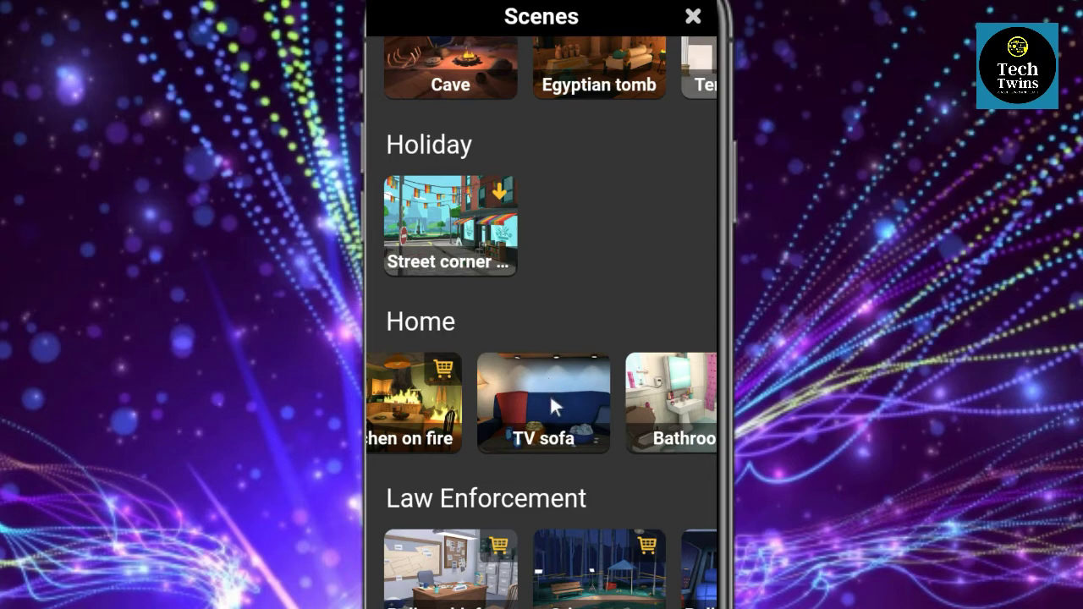
pyautogui.scroll(2, 552, 407)
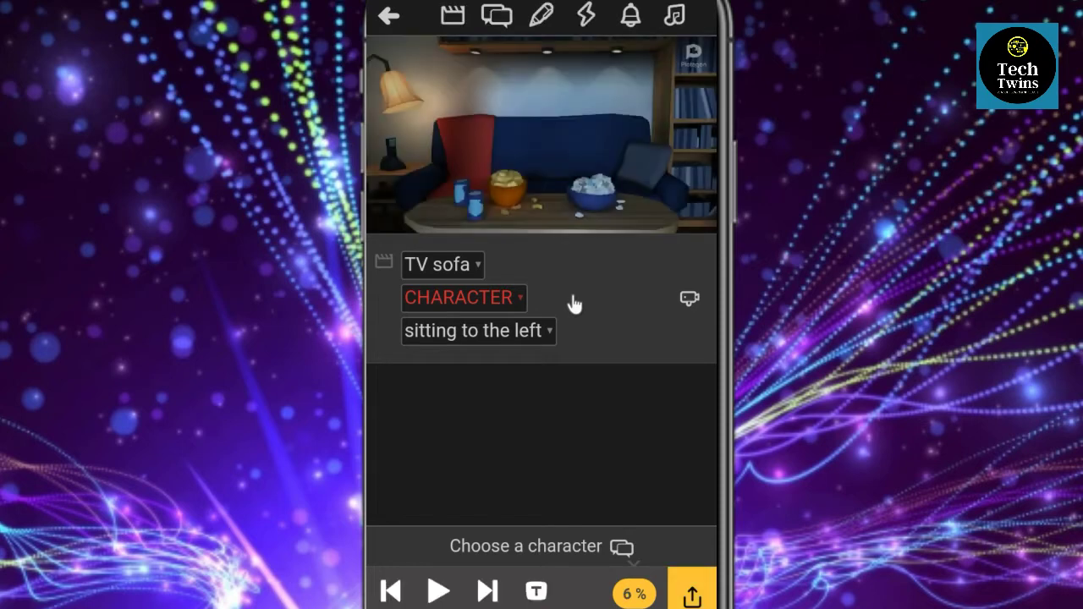
# Cast the black-haired character with glasses in the sitting-to-the-left spot and Mahatma Ghandi in the sitting-to-the-right spot
pyautogui.click(503, 302)
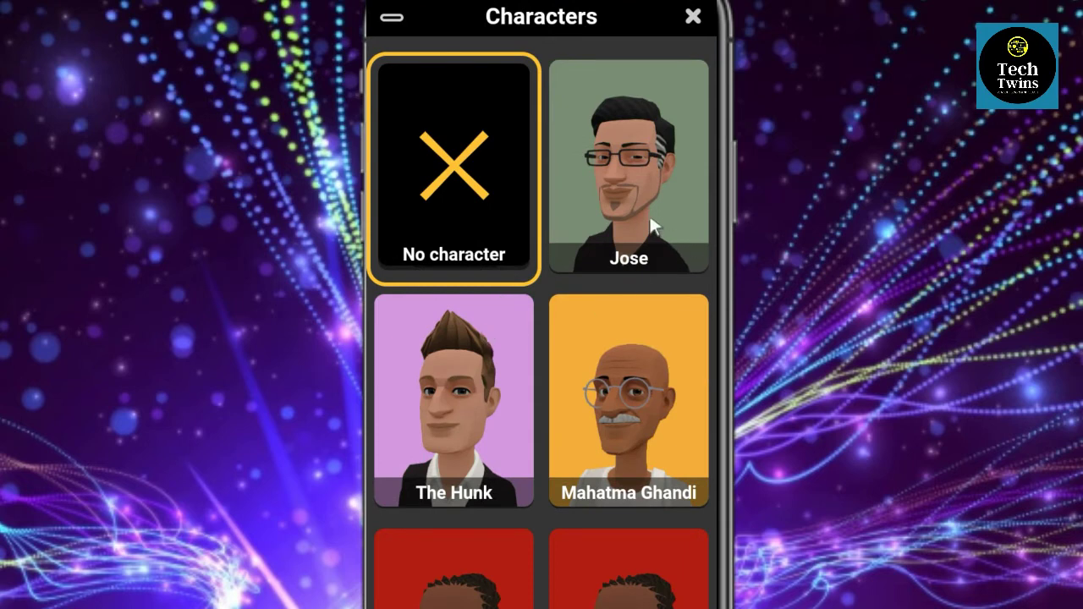
pyautogui.click(629, 204)
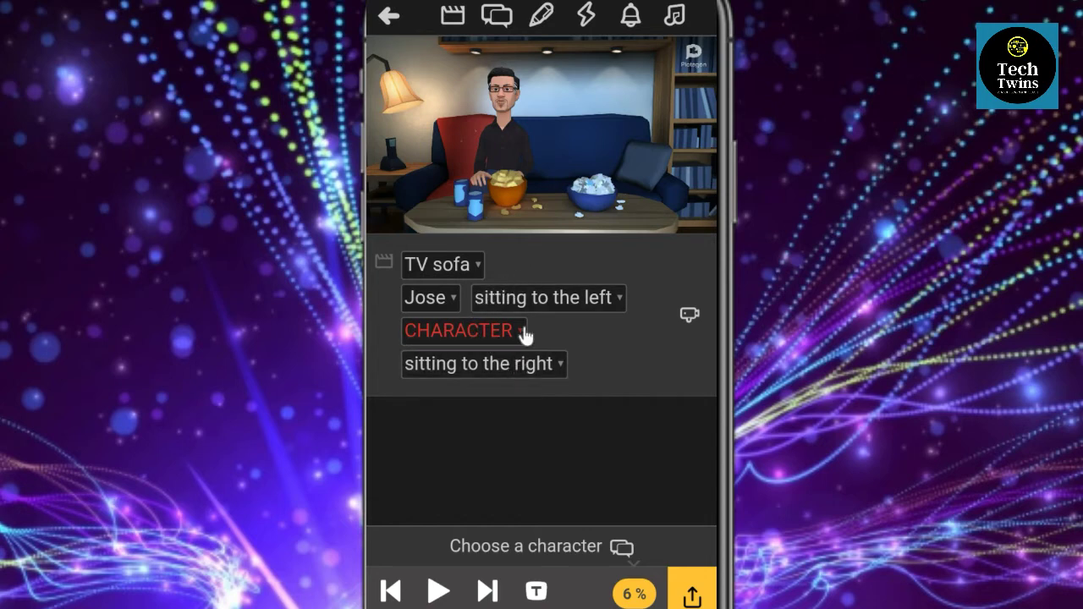
pyautogui.click(497, 333)
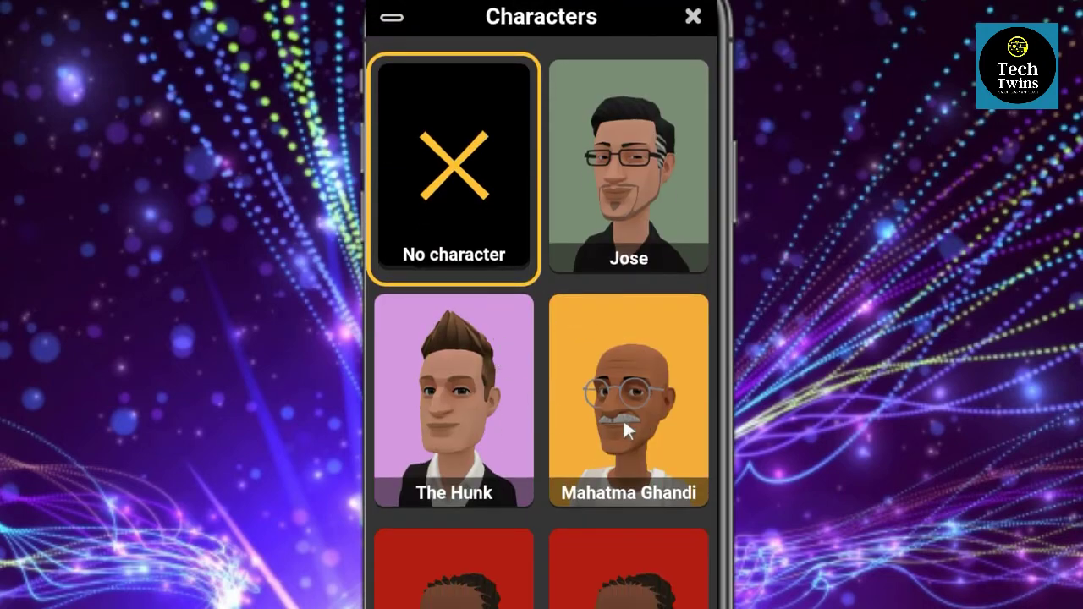
pyautogui.click(624, 422)
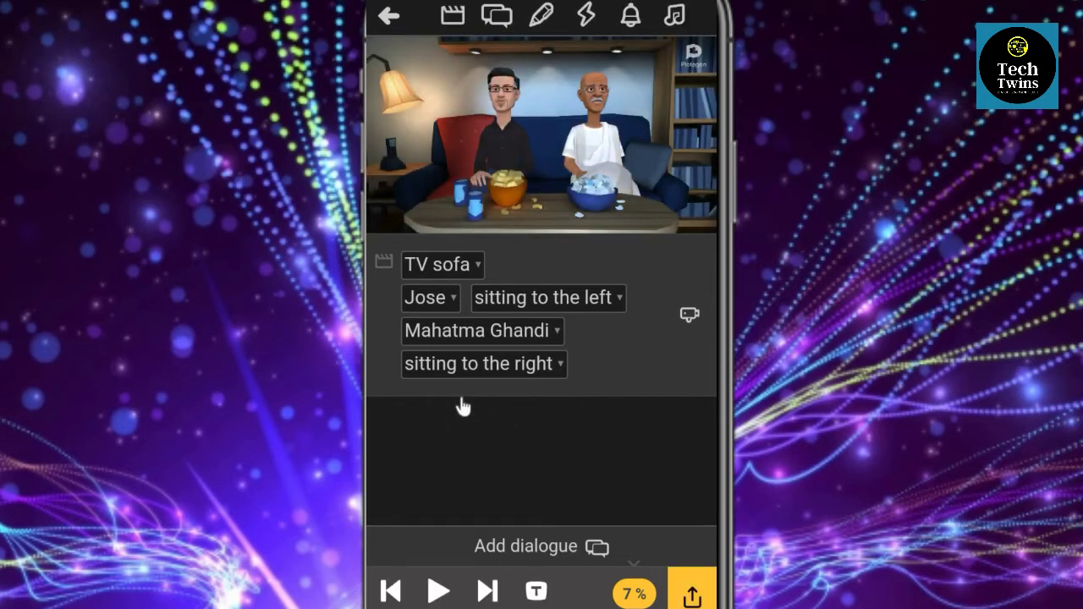
# Add a dialogue entry below the TV sofa scene and make Mahatma Ghandi its speaker
pyautogui.click(497, 16)
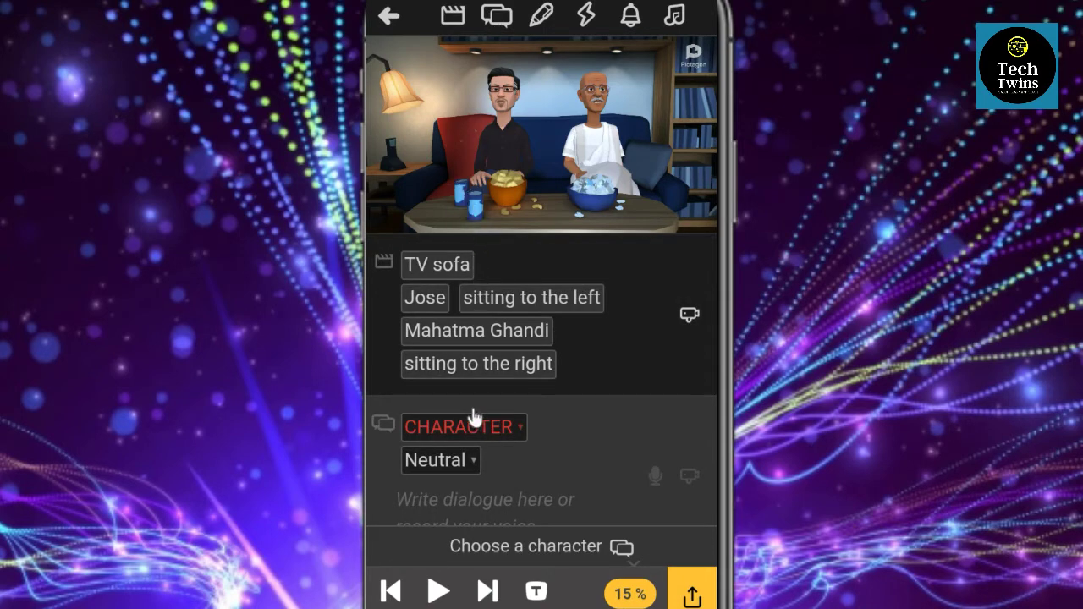
pyautogui.click(469, 428)
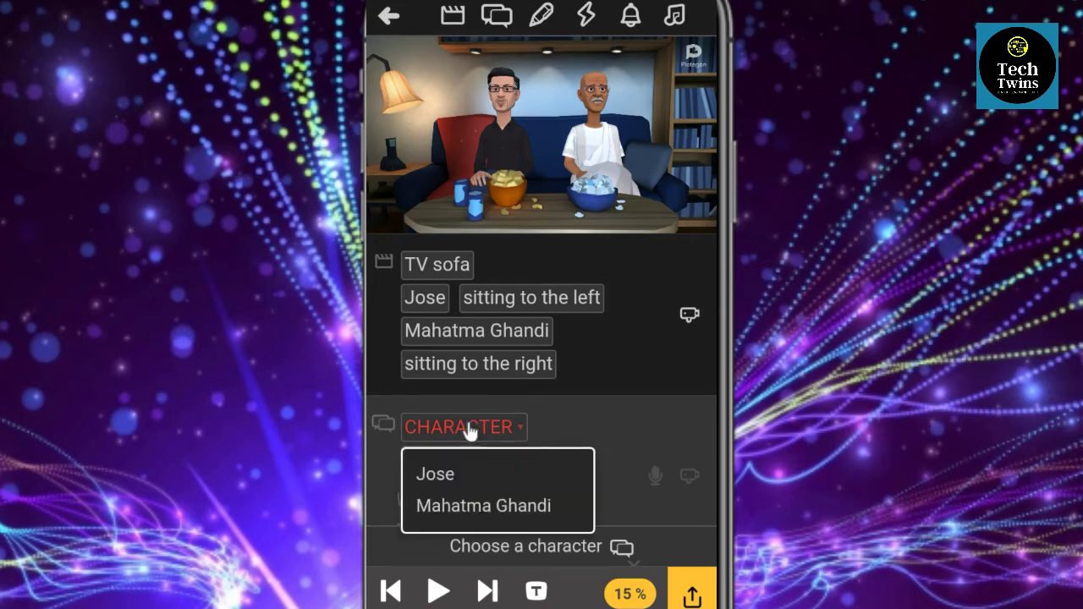
pyautogui.click(484, 506)
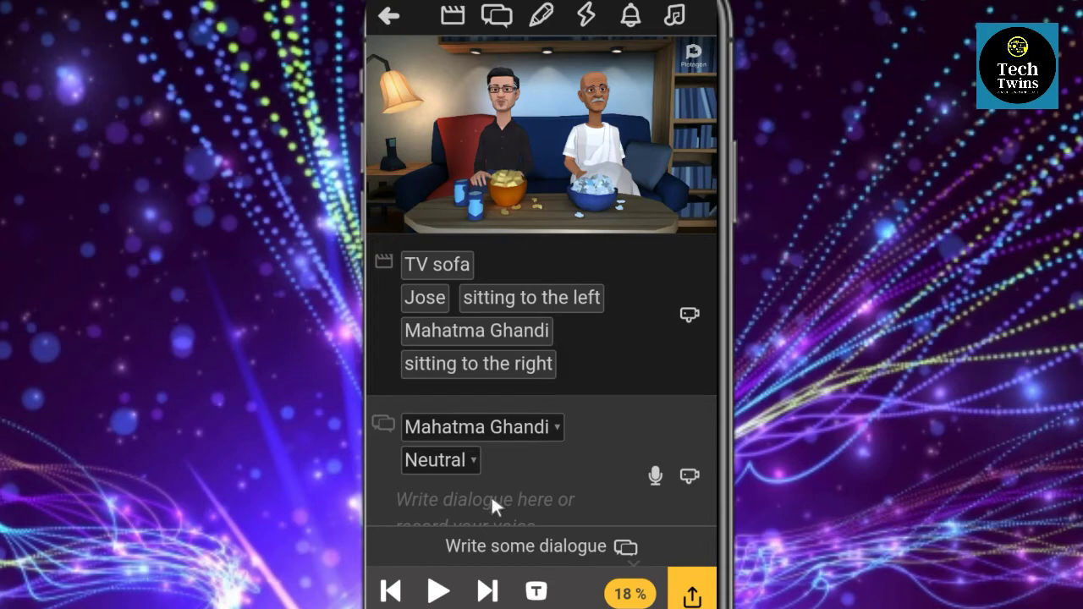
# Write "Hello bro. How are you ?" as Mahatma Ghandi's dialogue line
pyautogui.click(494, 502)
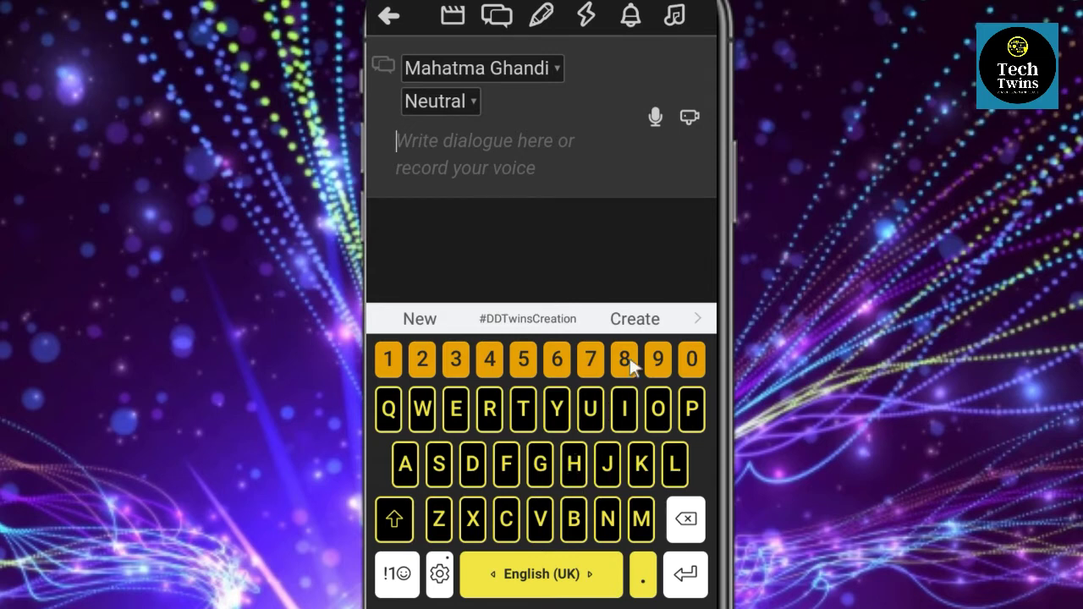
pyautogui.write('Hello')
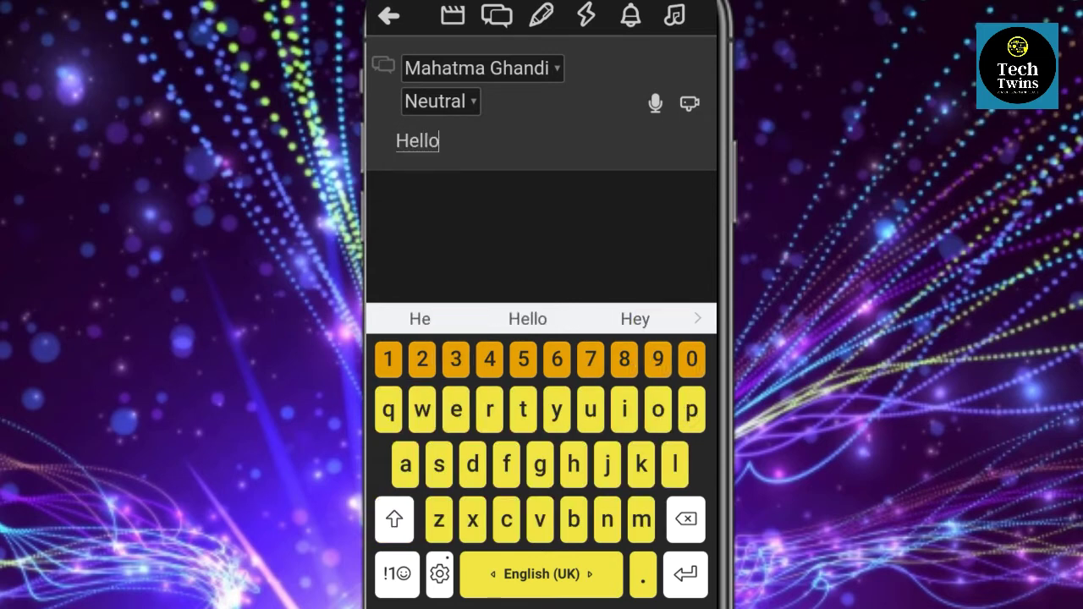
pyautogui.write(' br')
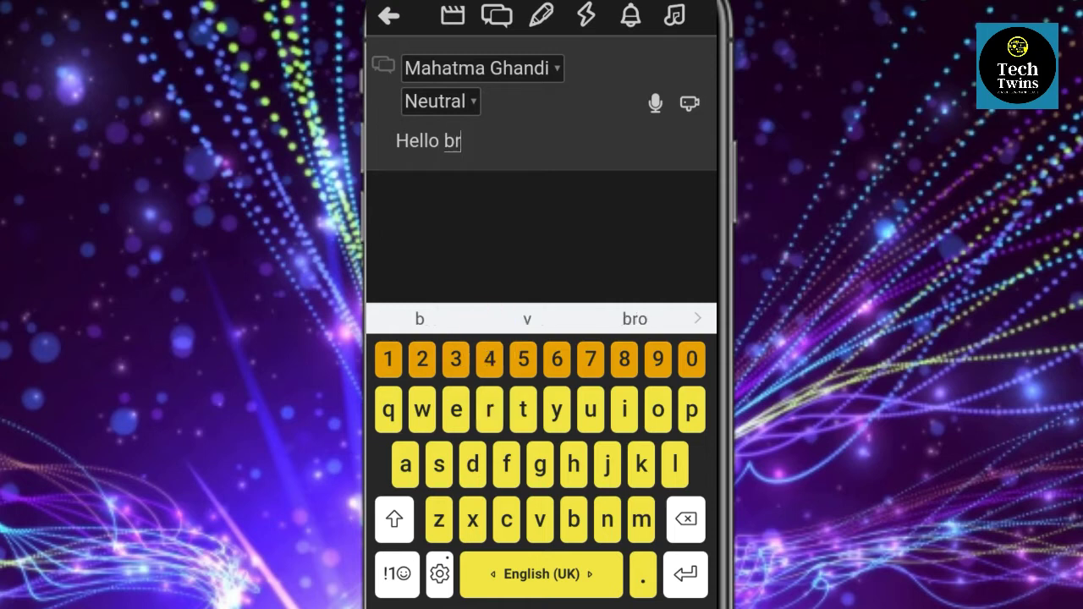
pyautogui.write('o. ')
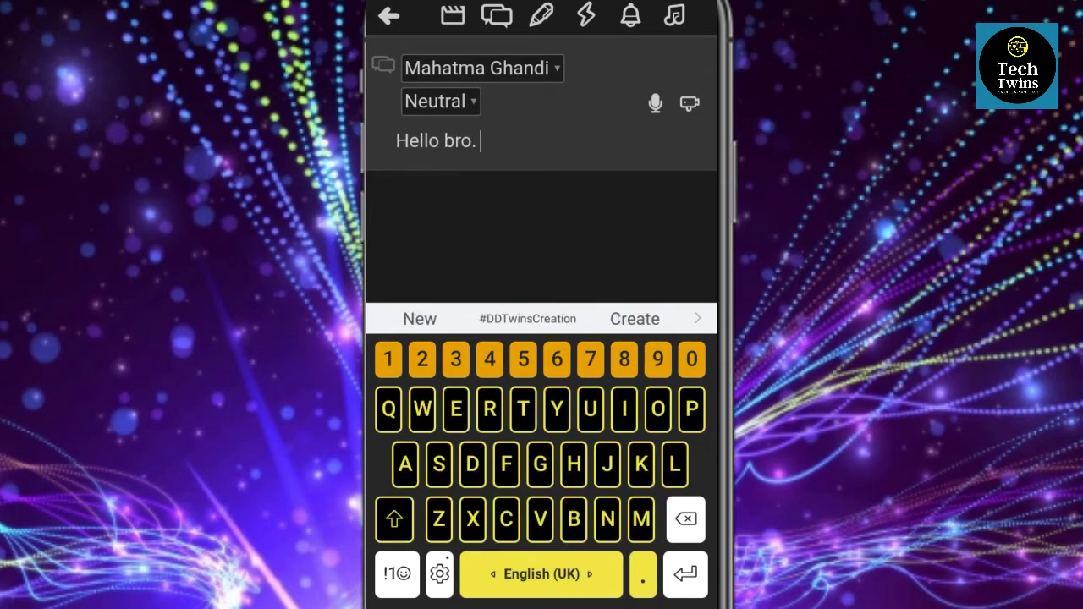
pyautogui.write('Howc')
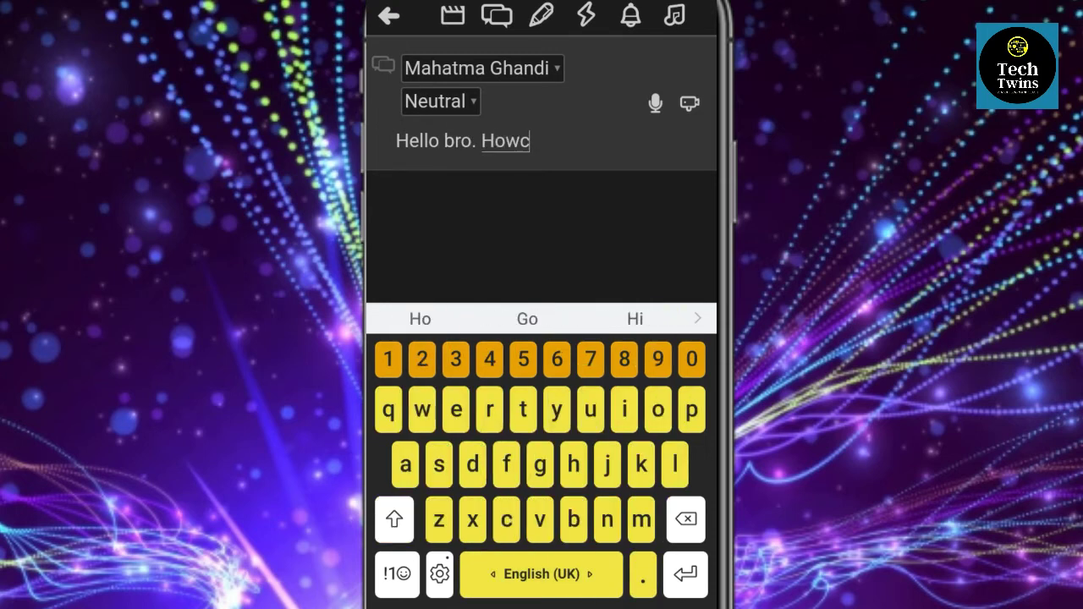
pyautogui.press('BackSpace')
pyautogui.write('are')
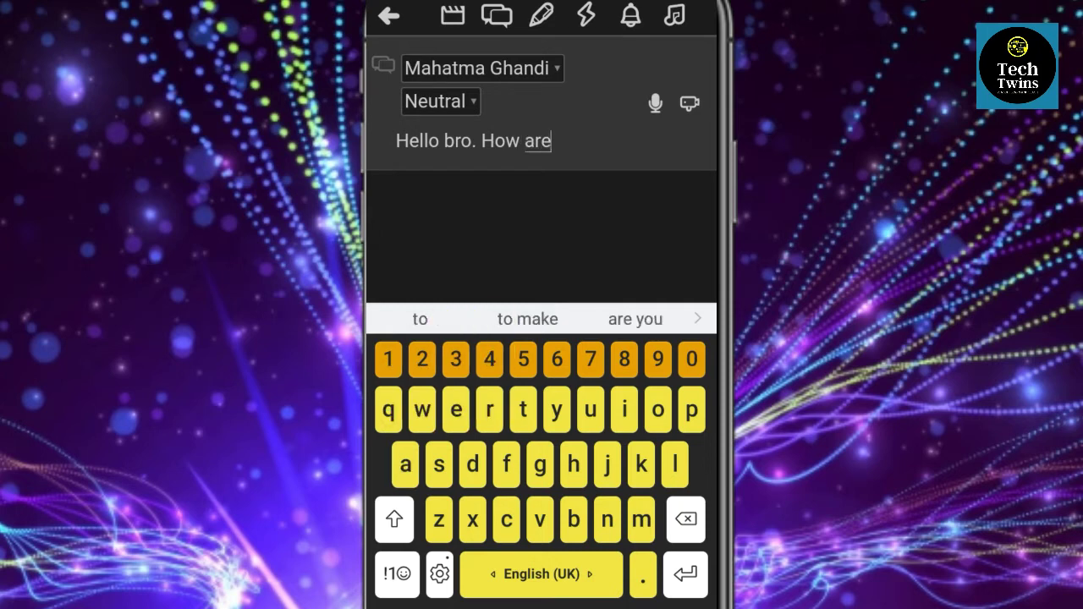
pyautogui.write(' you')
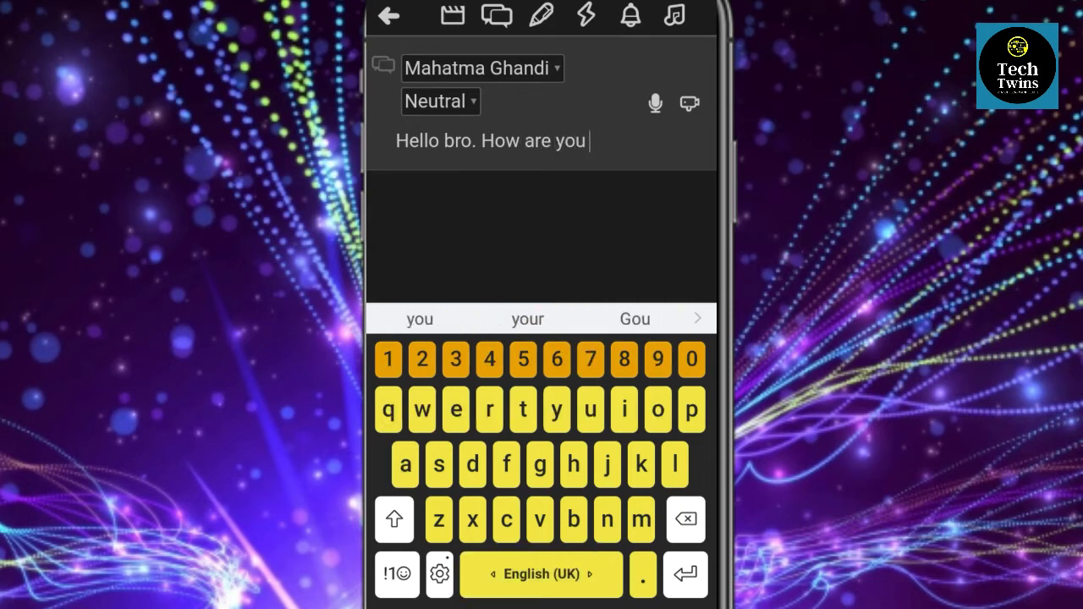
pyautogui.write(' .')
pyautogui.press('BackSpace')
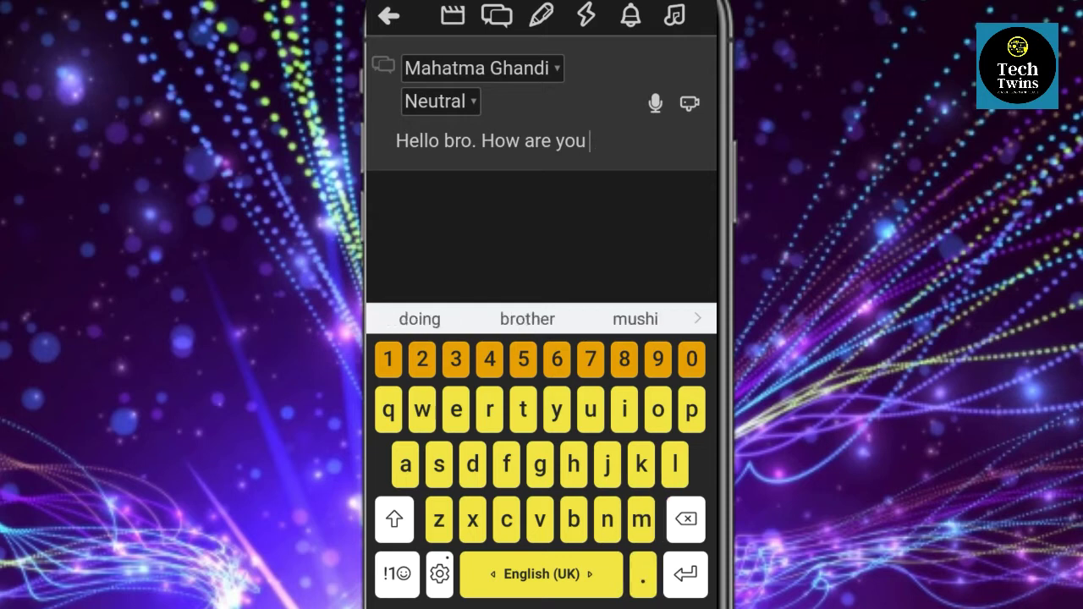
pyautogui.click(396, 574)
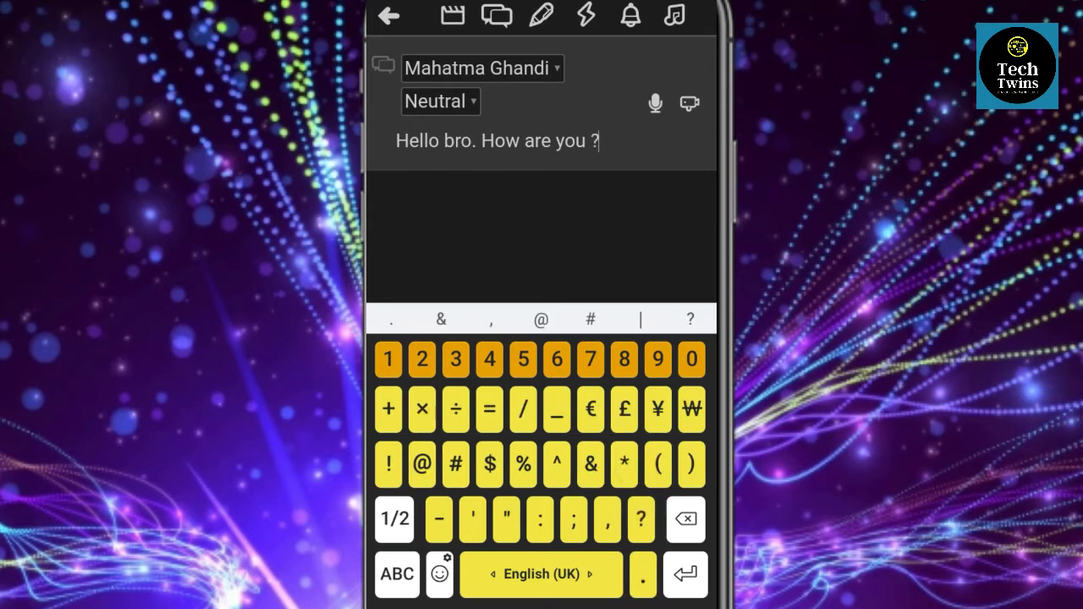
pyautogui.click(685, 573)
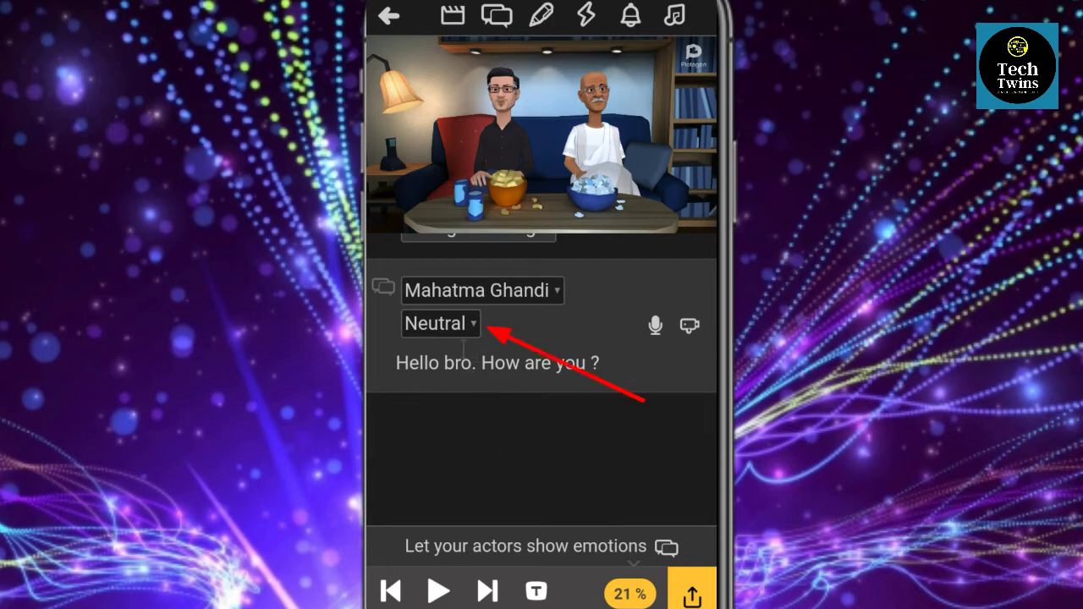
# Set the emotion of Mahatma Ghandi's dialogue line to Agreeing
pyautogui.click(464, 323)
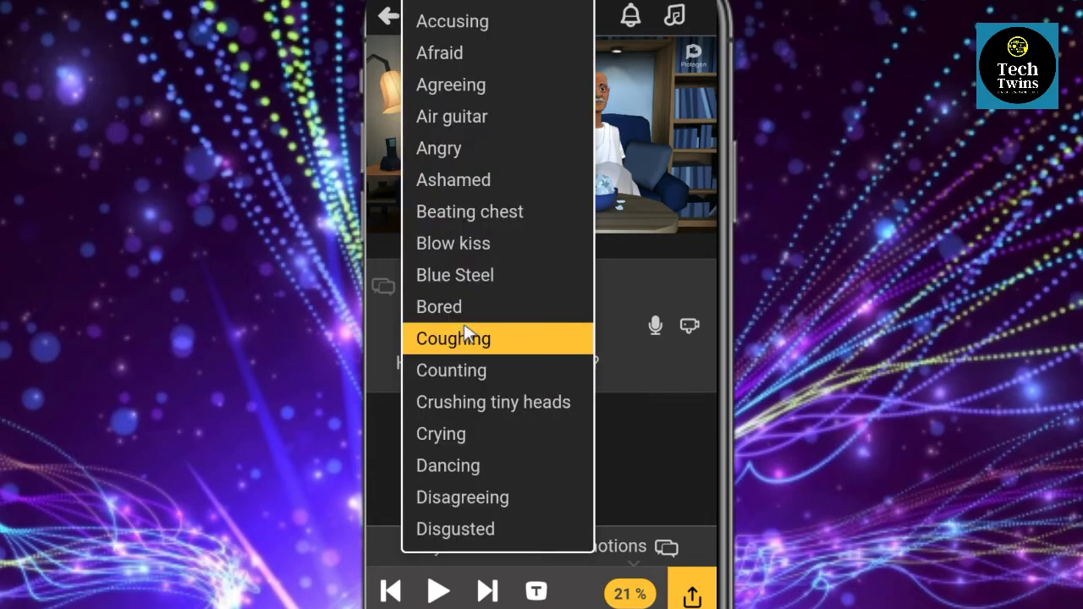
pyautogui.click(481, 84)
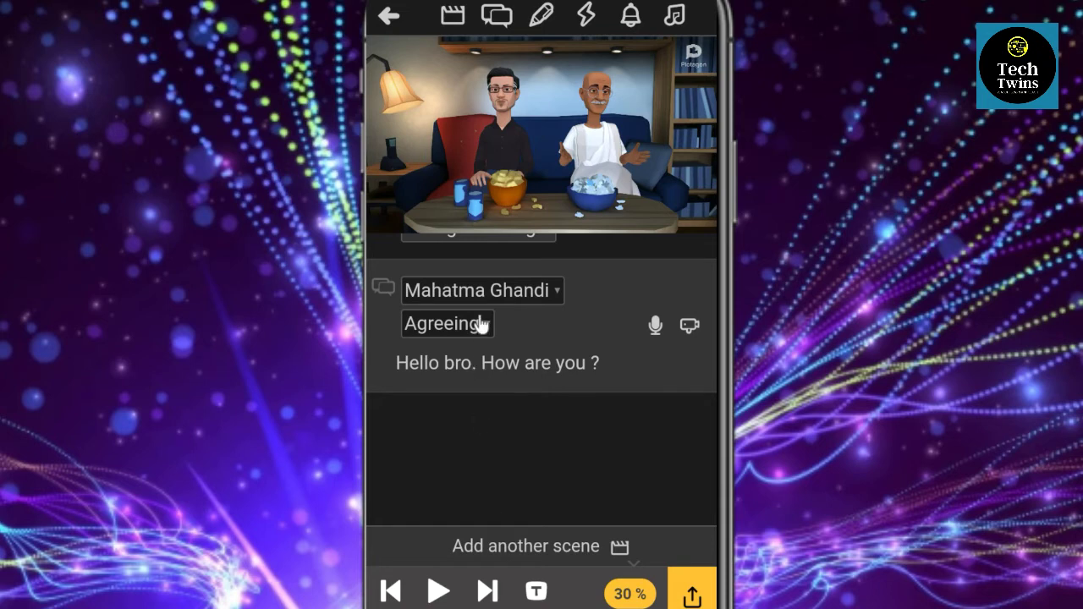
# Add a second dialogue entry spoken by the black-haired character with glasses and give it the Happy emotion
pyautogui.click(497, 16)
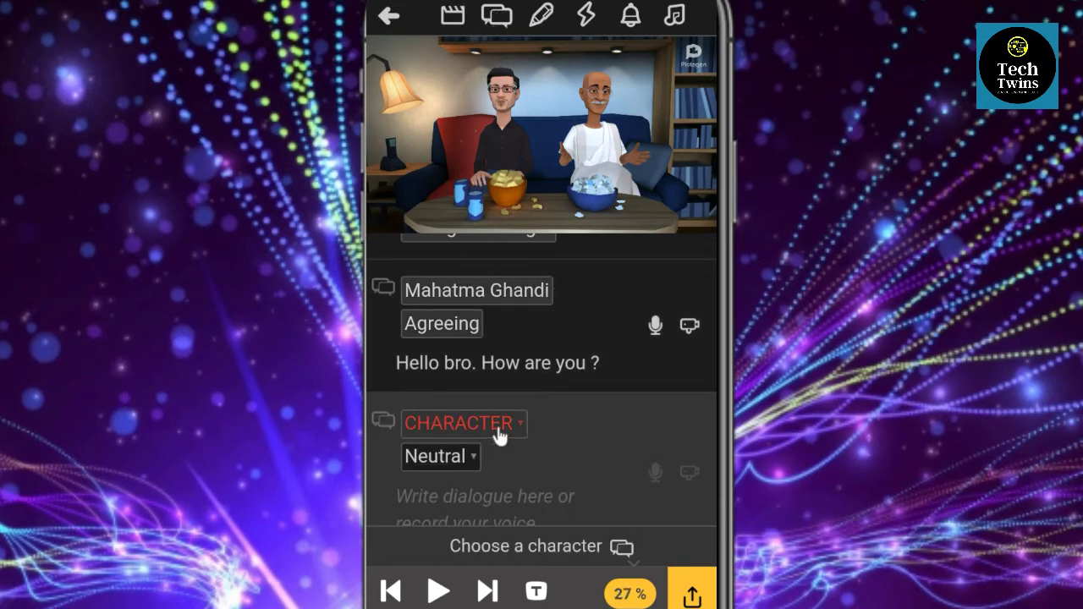
pyautogui.click(499, 433)
pyautogui.click(473, 479)
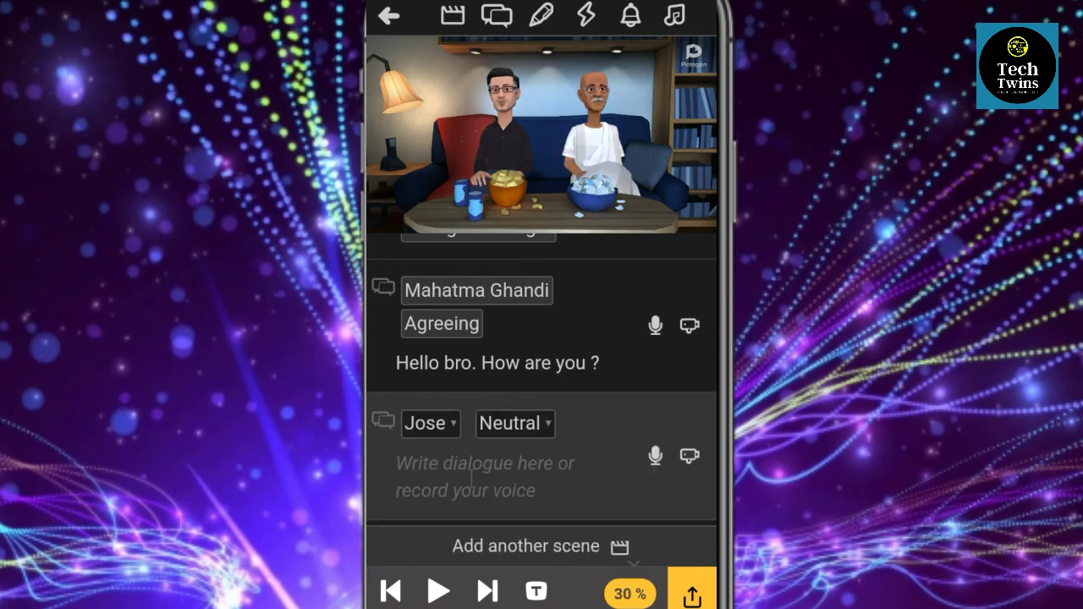
pyautogui.click(534, 434)
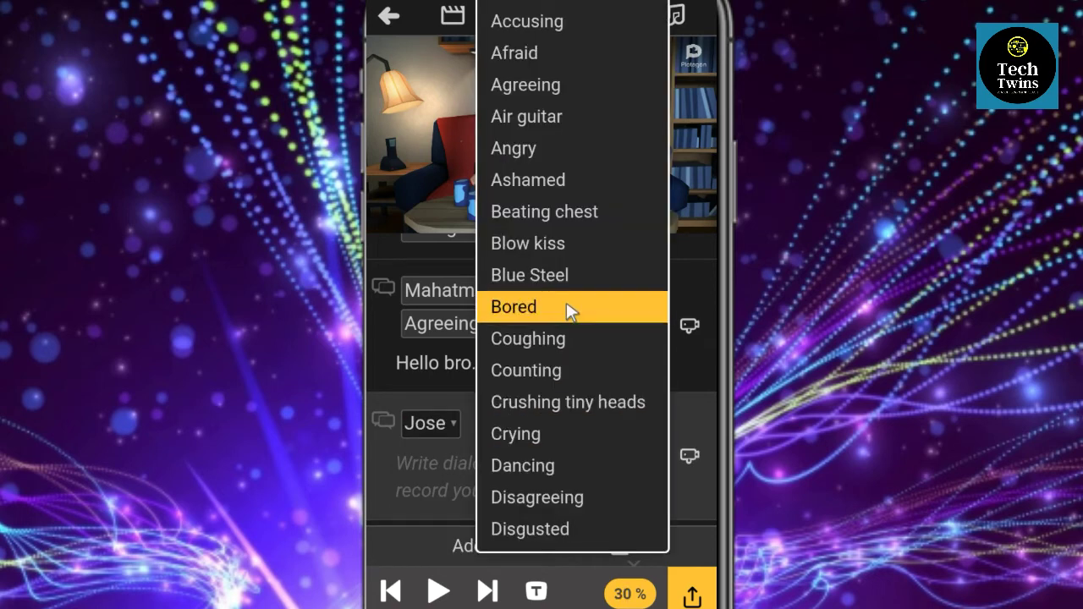
pyautogui.scroll(-1, 567, 312)
pyautogui.scroll(-6, 565, 318)
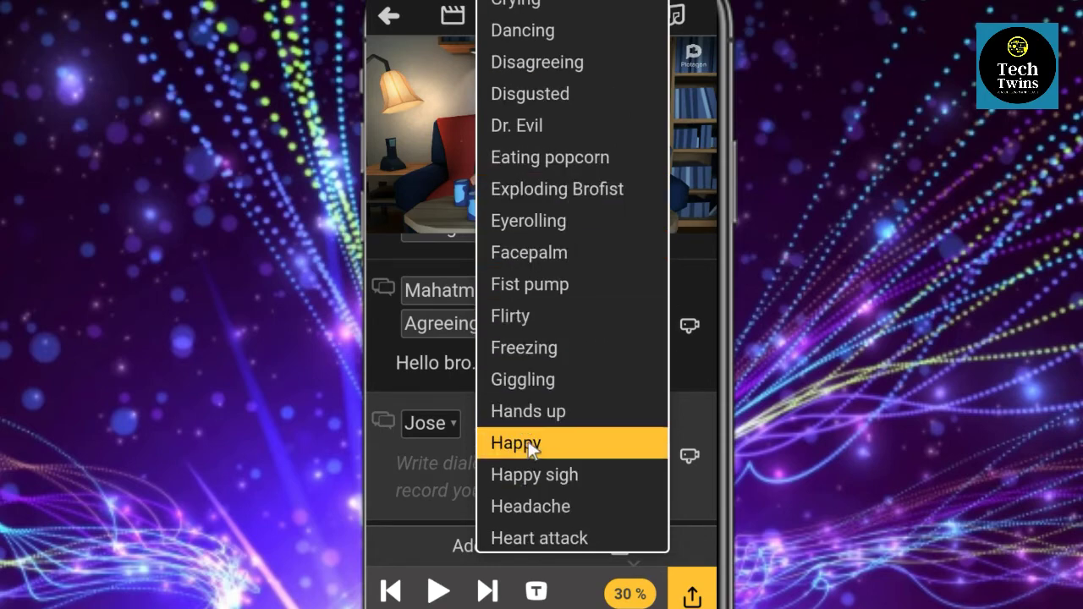
pyautogui.click(530, 445)
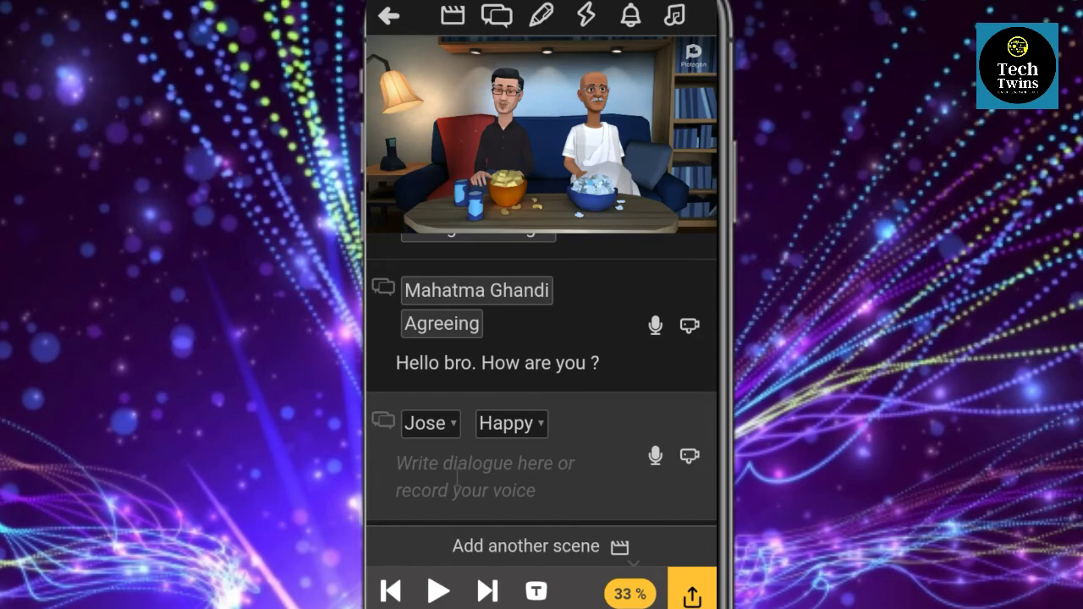
# Write "I am fine bappu. And what's about you?" as the black-haired character's dialogue line
pyautogui.click(457, 478)
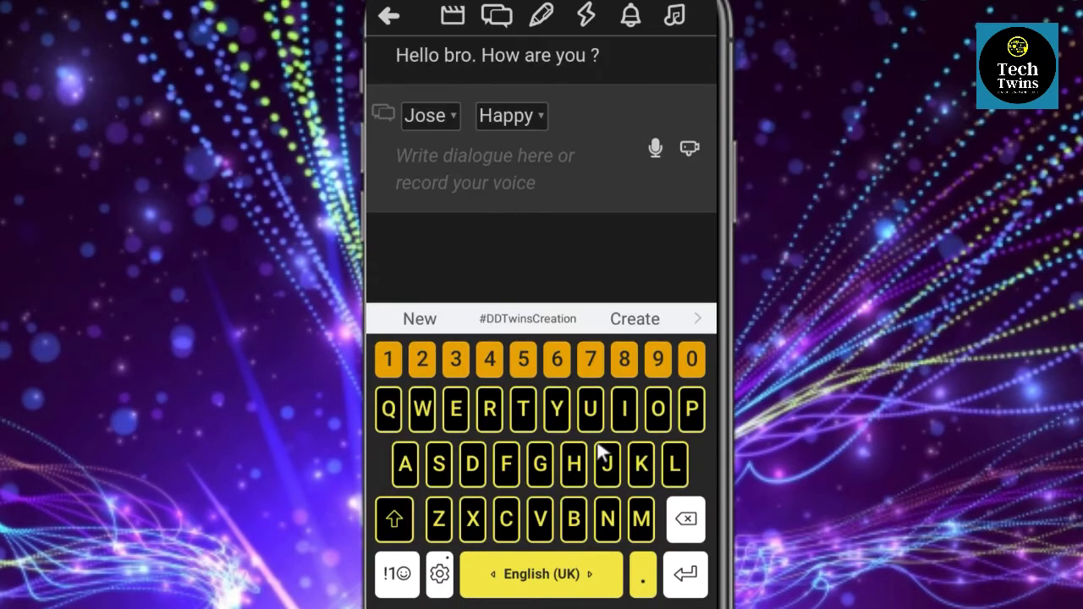
pyautogui.click(624, 409)
pyautogui.click(541, 574)
pyautogui.click(405, 464)
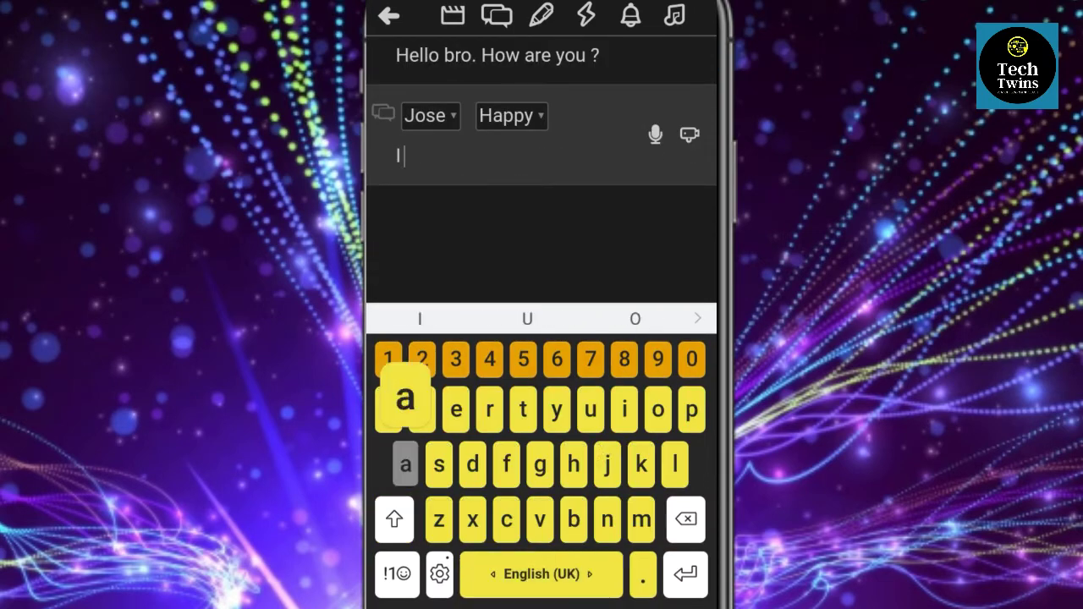
pyautogui.click(641, 518)
pyautogui.click(541, 574)
pyautogui.click(506, 465)
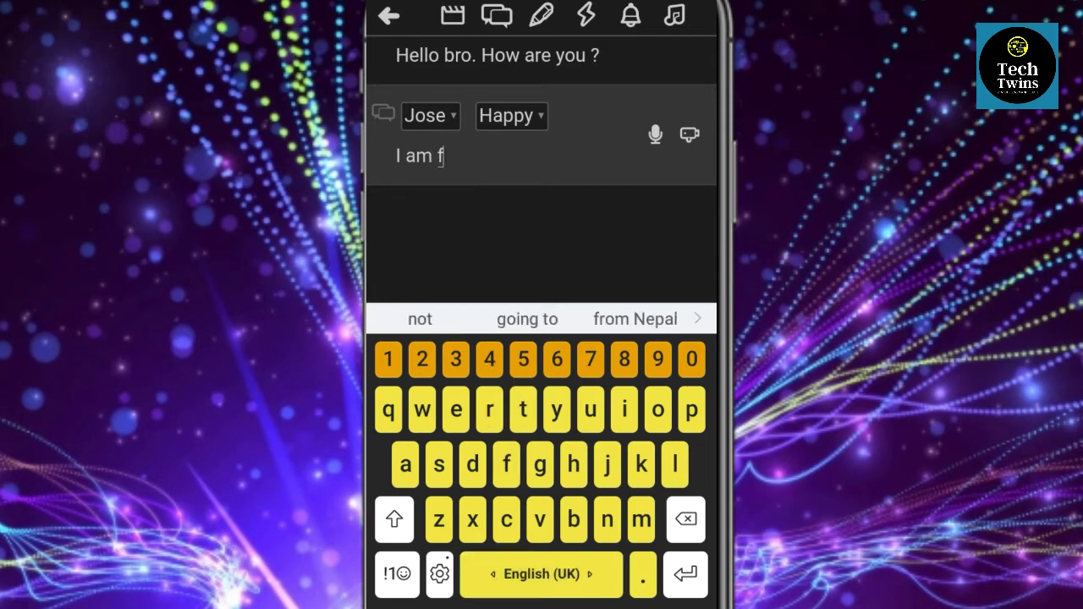
pyautogui.click(624, 408)
pyautogui.click(608, 519)
pyautogui.click(455, 409)
pyautogui.click(542, 573)
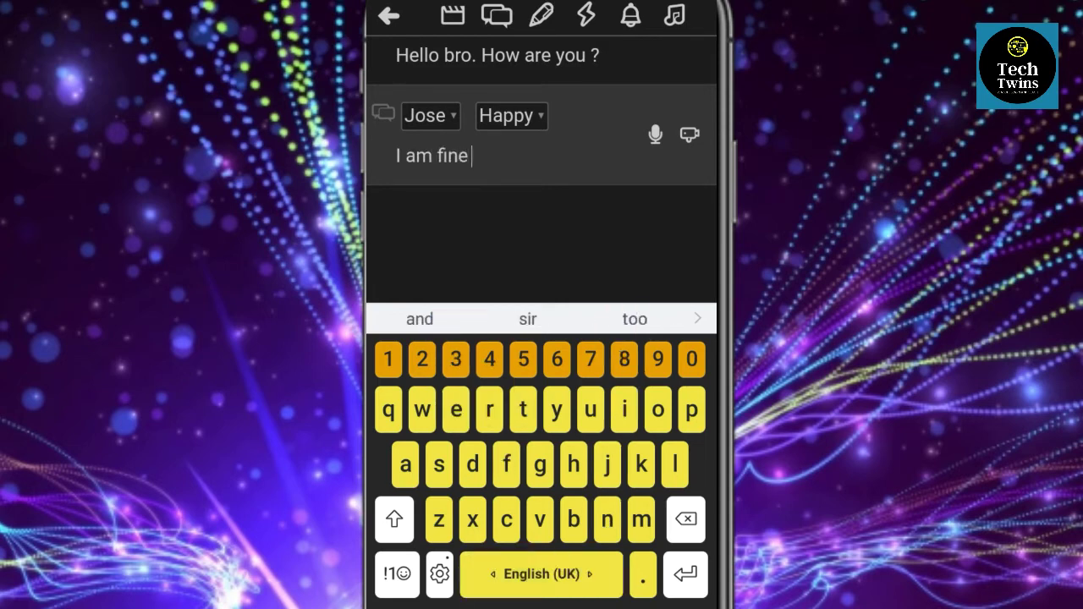
pyautogui.click(574, 518)
pyautogui.click(405, 464)
pyautogui.click(691, 409)
pyautogui.click(691, 409)
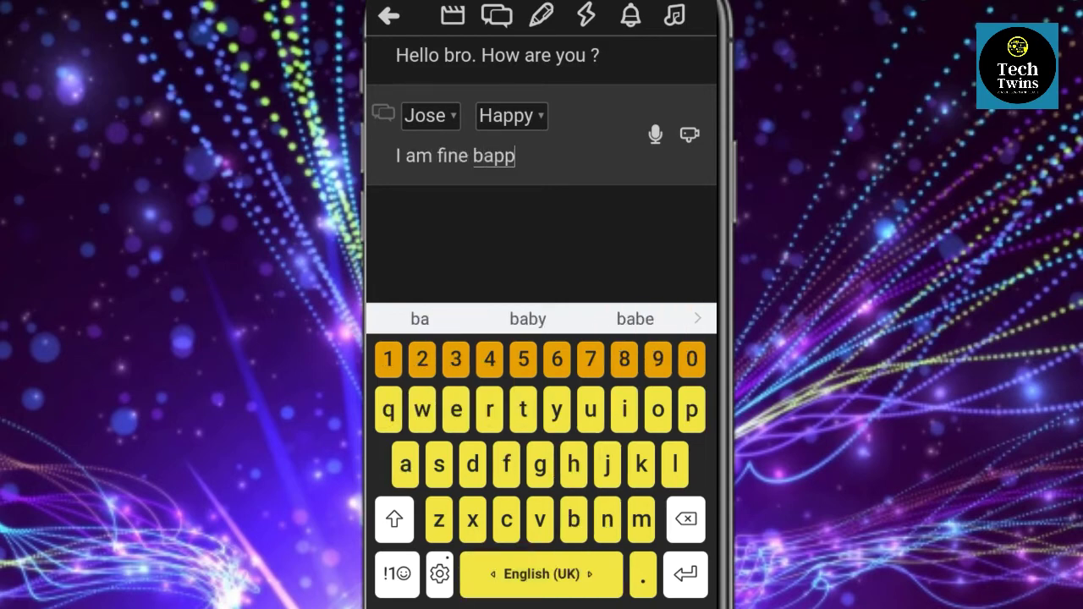
pyautogui.click(591, 408)
pyautogui.click(642, 574)
pyautogui.click(541, 573)
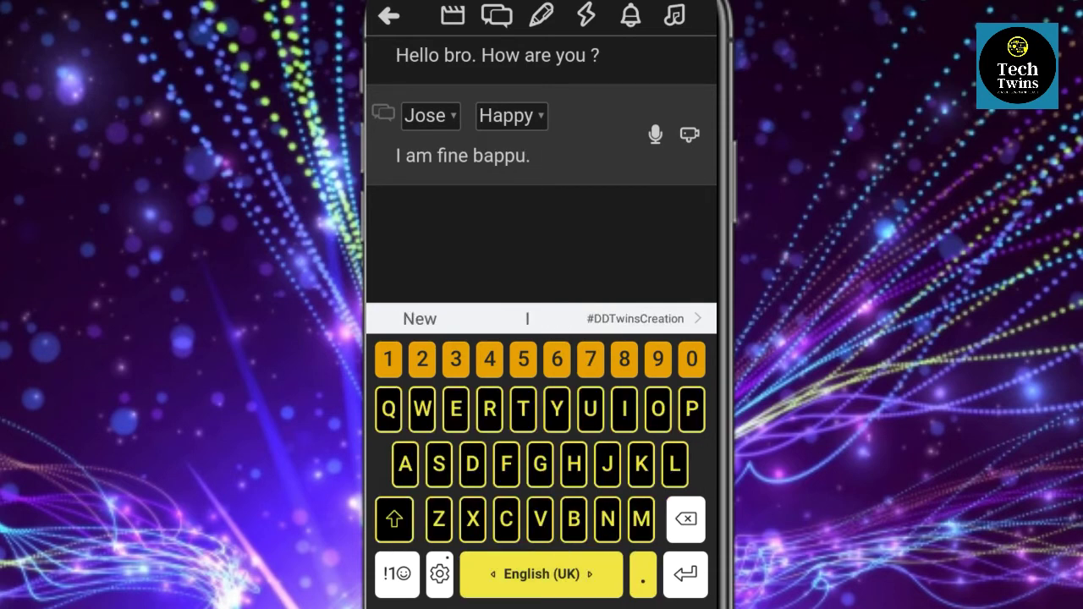
pyautogui.click(405, 464)
pyautogui.click(607, 518)
pyautogui.click(472, 464)
pyautogui.click(541, 573)
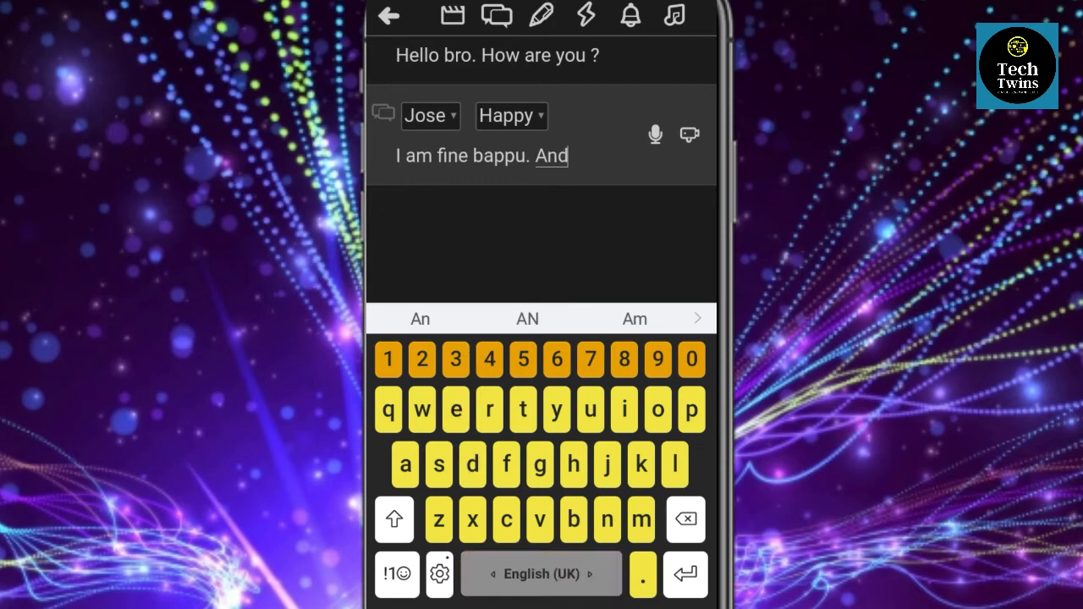
pyautogui.click(422, 409)
pyautogui.click(573, 465)
pyautogui.click(406, 464)
pyautogui.click(523, 409)
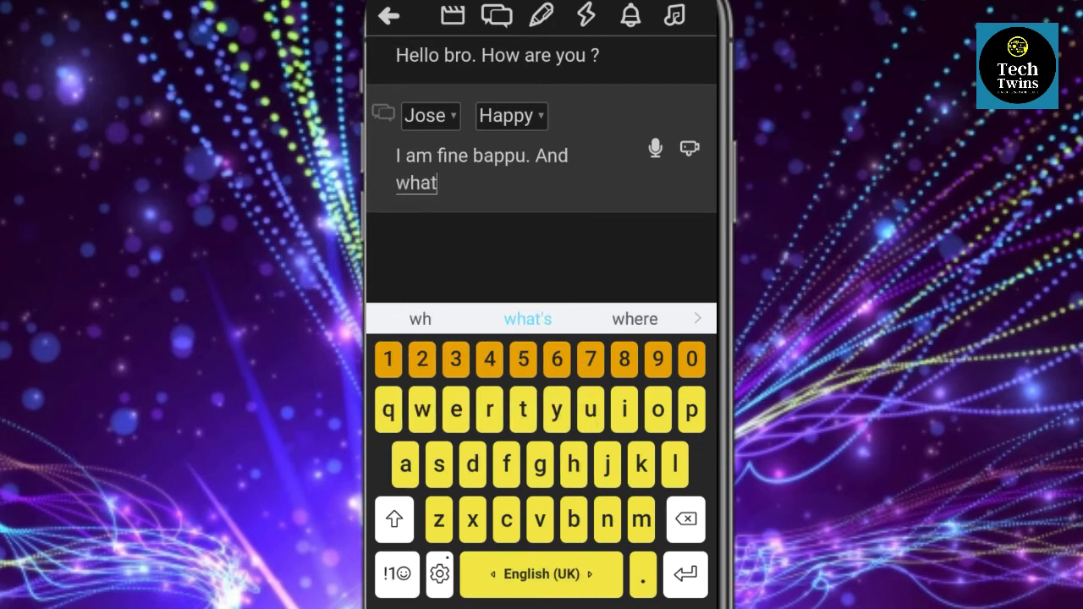
pyautogui.click(438, 464)
pyautogui.click(542, 573)
pyautogui.click(405, 465)
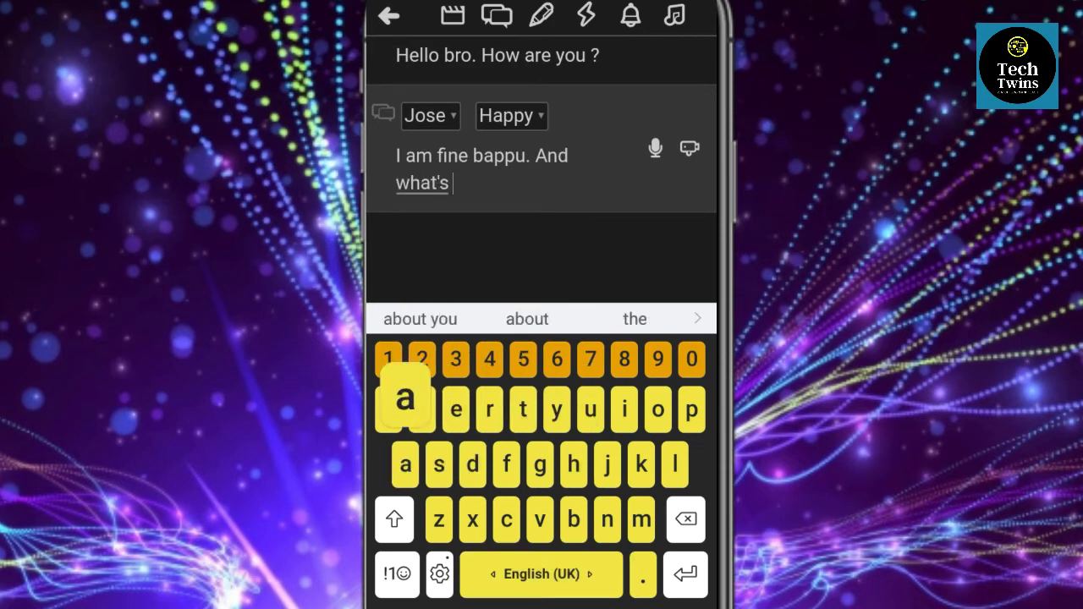
pyautogui.click(573, 518)
pyautogui.click(658, 409)
pyautogui.click(590, 409)
pyautogui.click(438, 464)
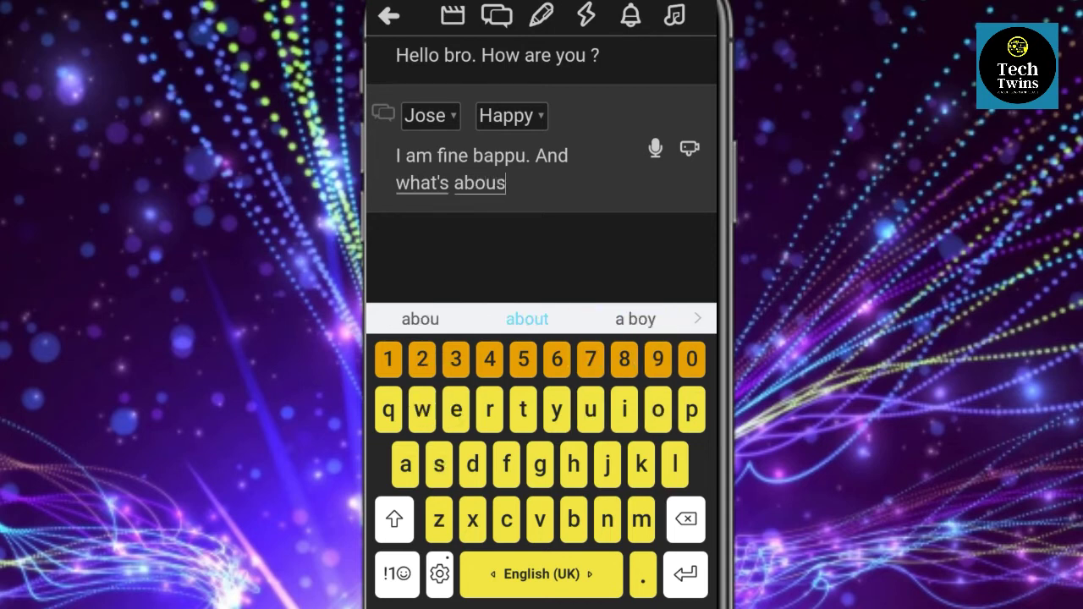
pyautogui.click(523, 409)
pyautogui.press('BackSpace')
pyautogui.press('BackSpace')
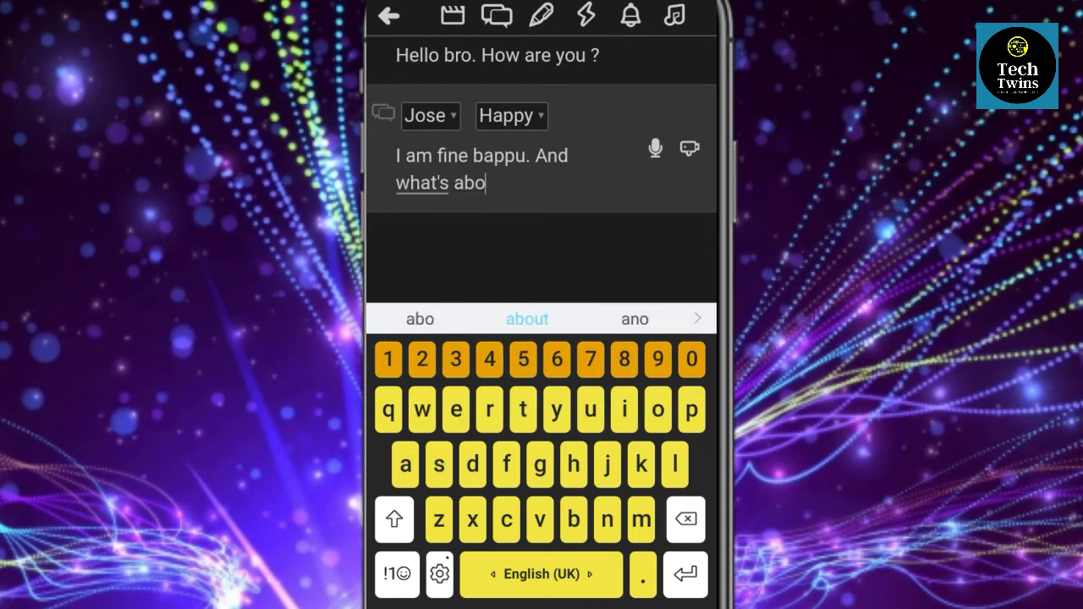
pyautogui.write('ut')
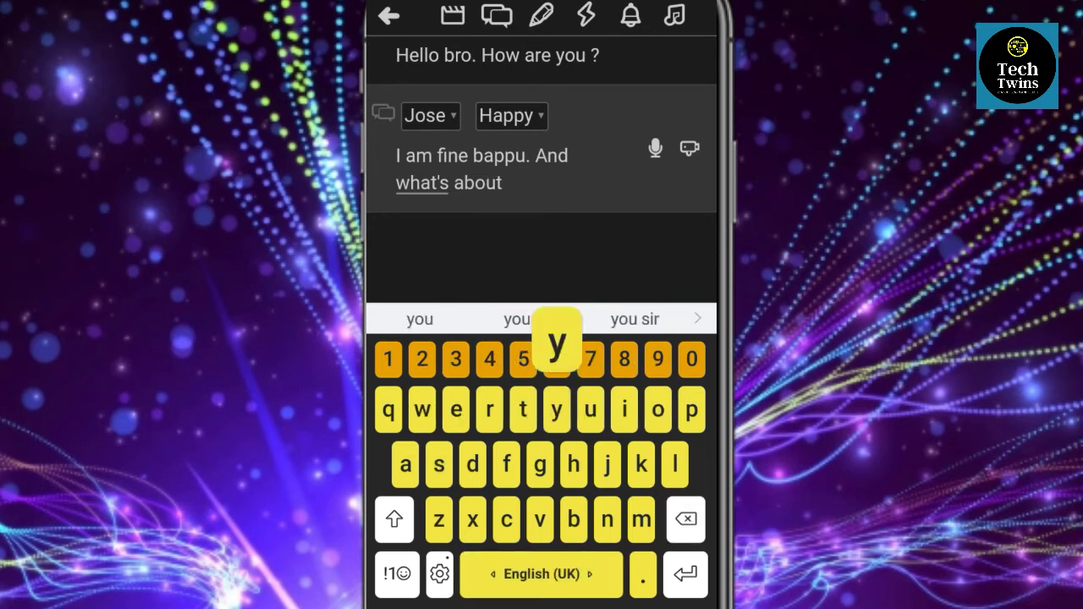
pyautogui.write(' you')
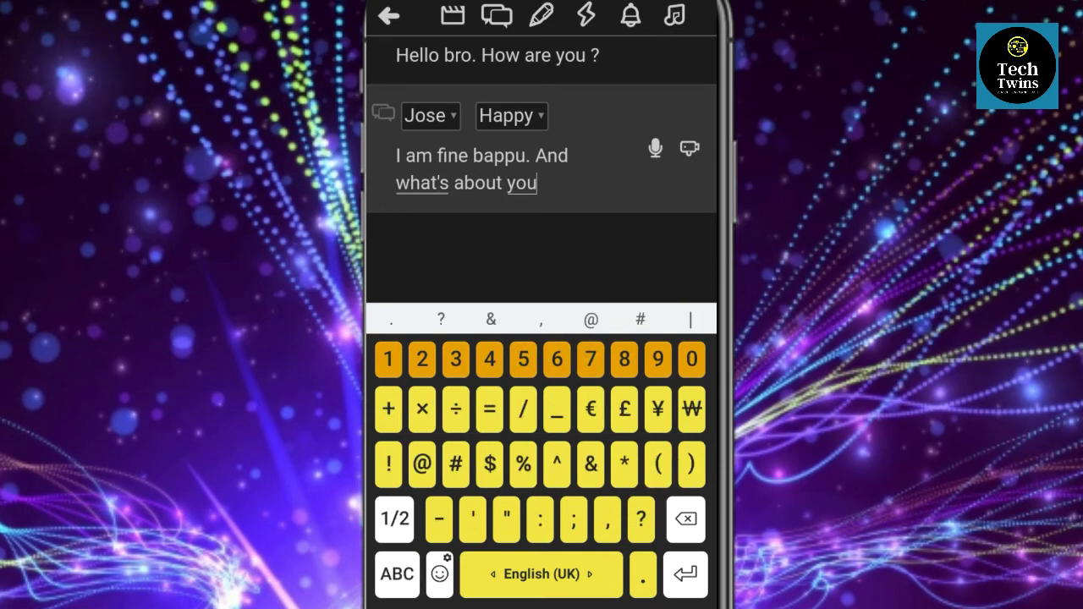
pyautogui.write('?')
pyautogui.press('Return')
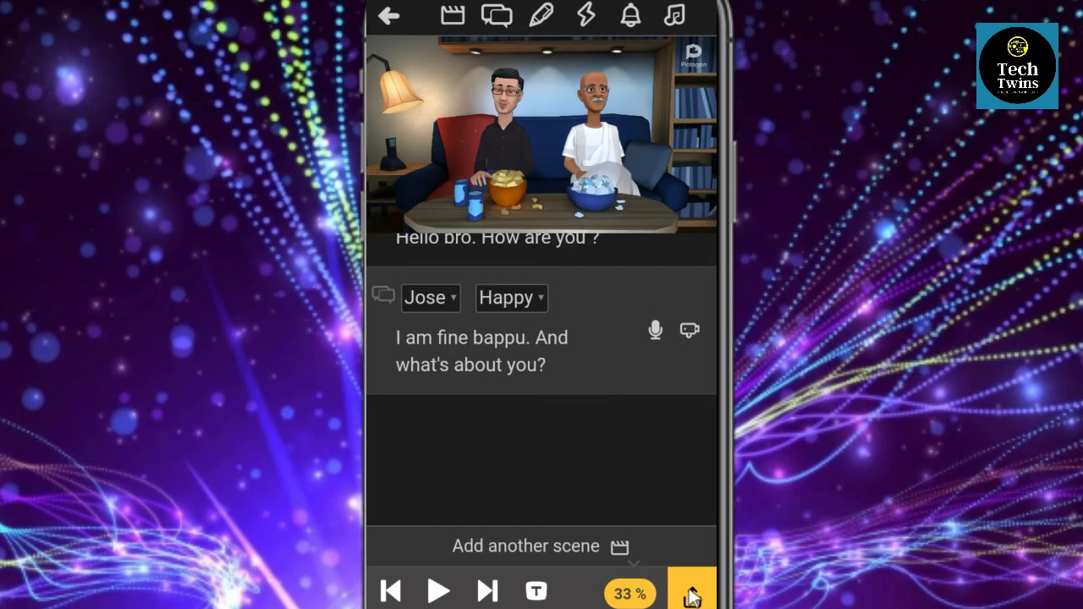
# Render the plot as a video, exported with subtitles
pyautogui.click(692, 595)
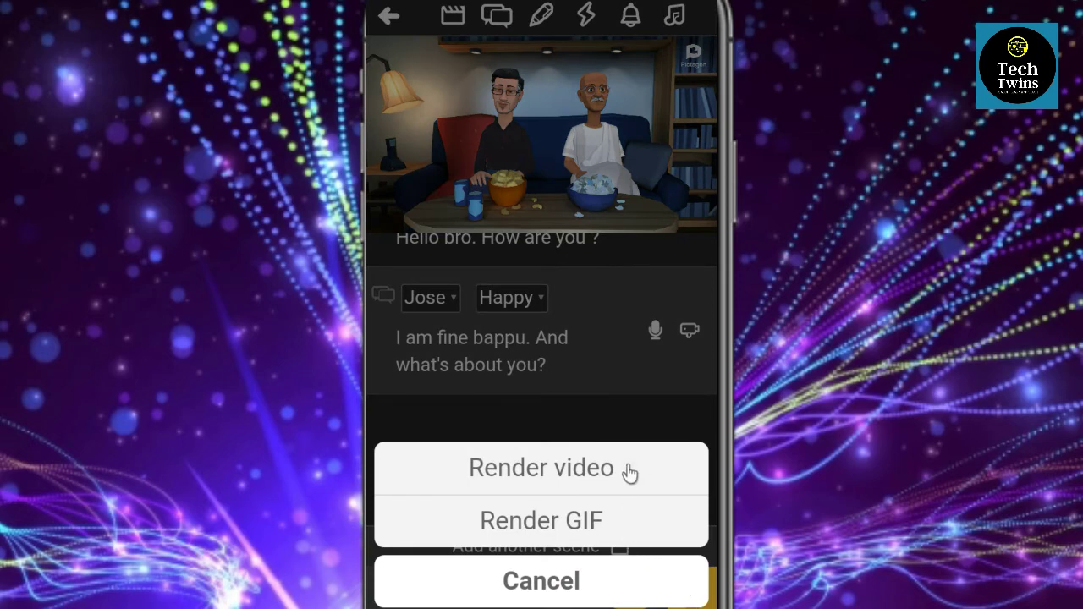
pyautogui.click(629, 473)
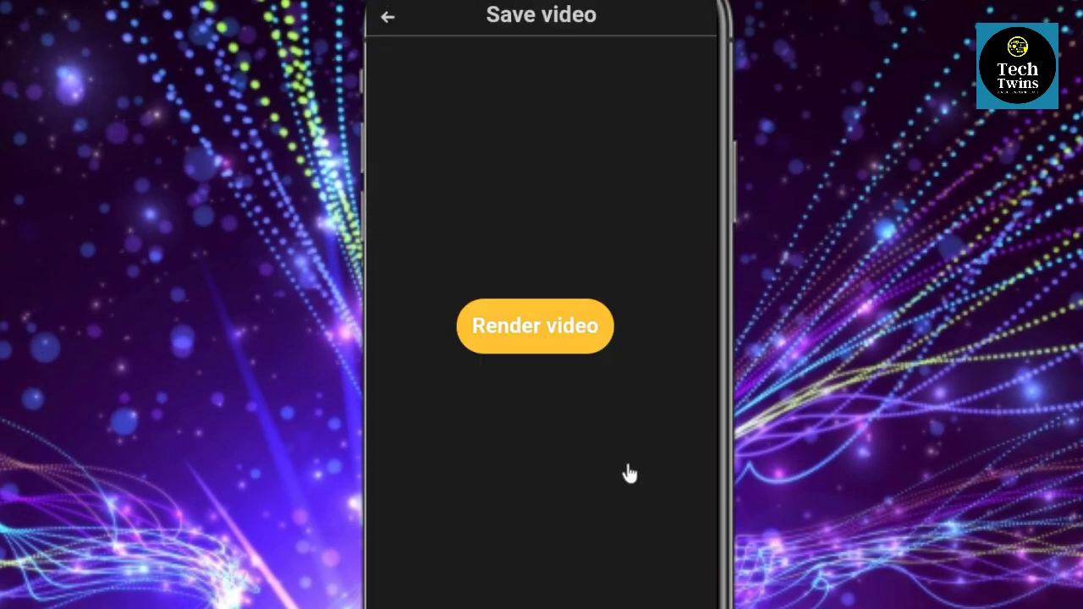
pyautogui.click(585, 326)
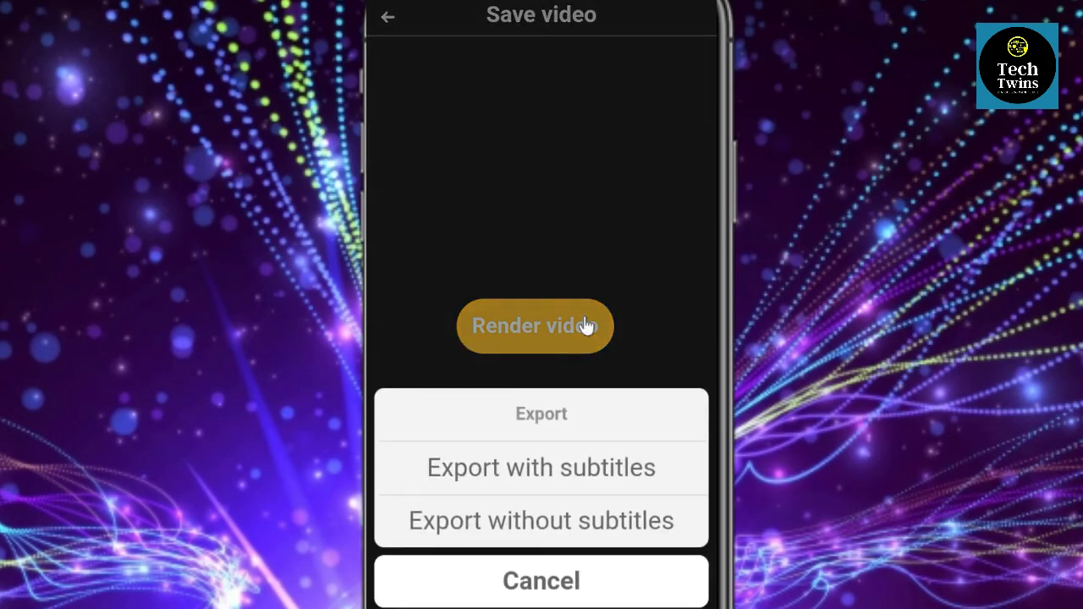
pyautogui.click(541, 471)
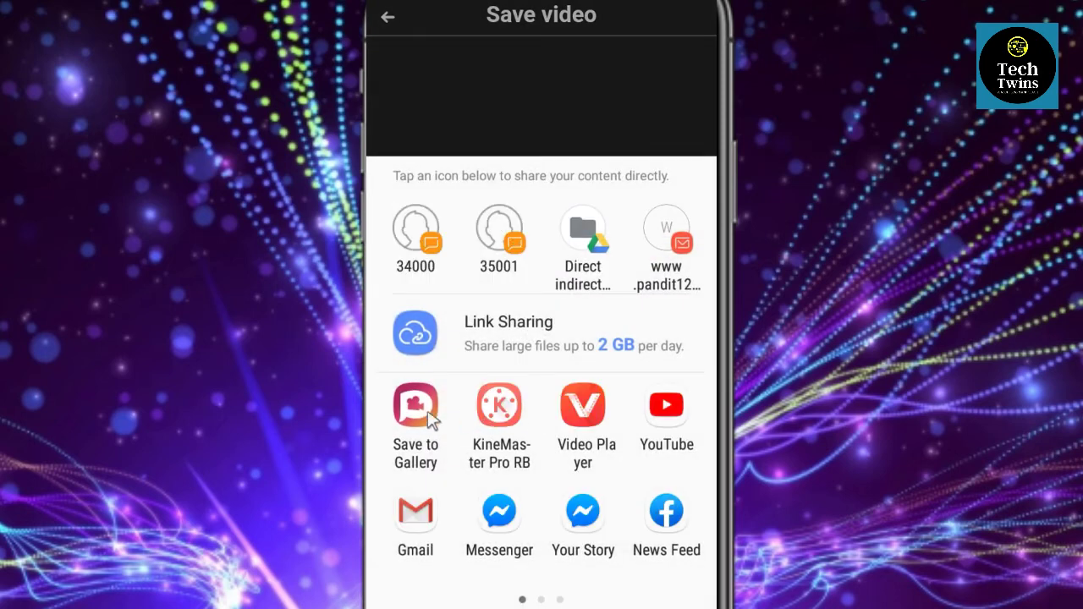
# Save the rendered video to the phone's gallery, using the creator's first name as the video name, and finish the export
pyautogui.click(415, 407)
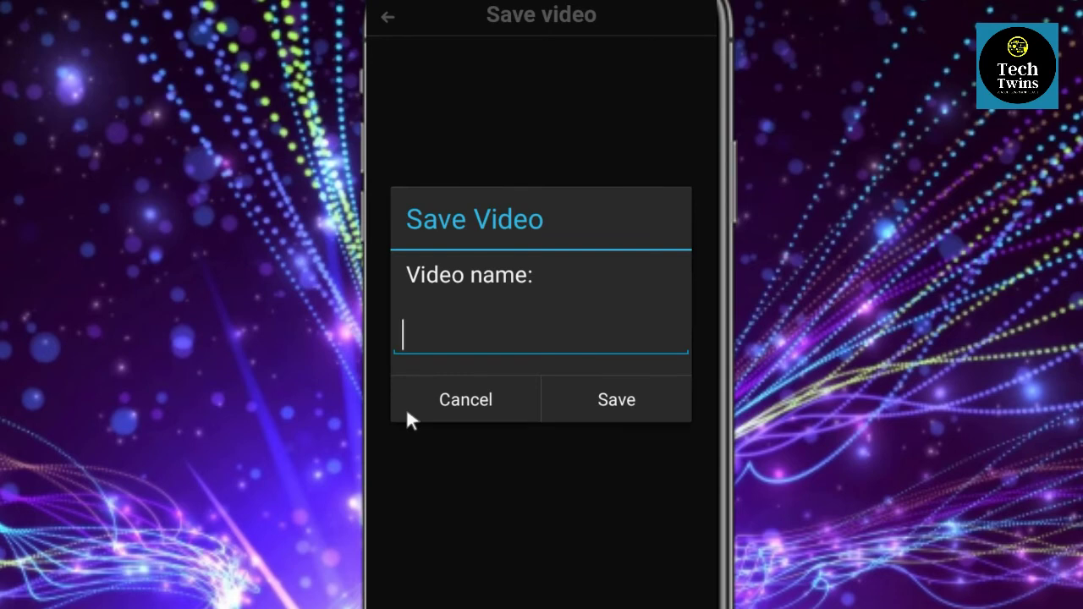
pyautogui.click(516, 342)
pyautogui.write('diwa')
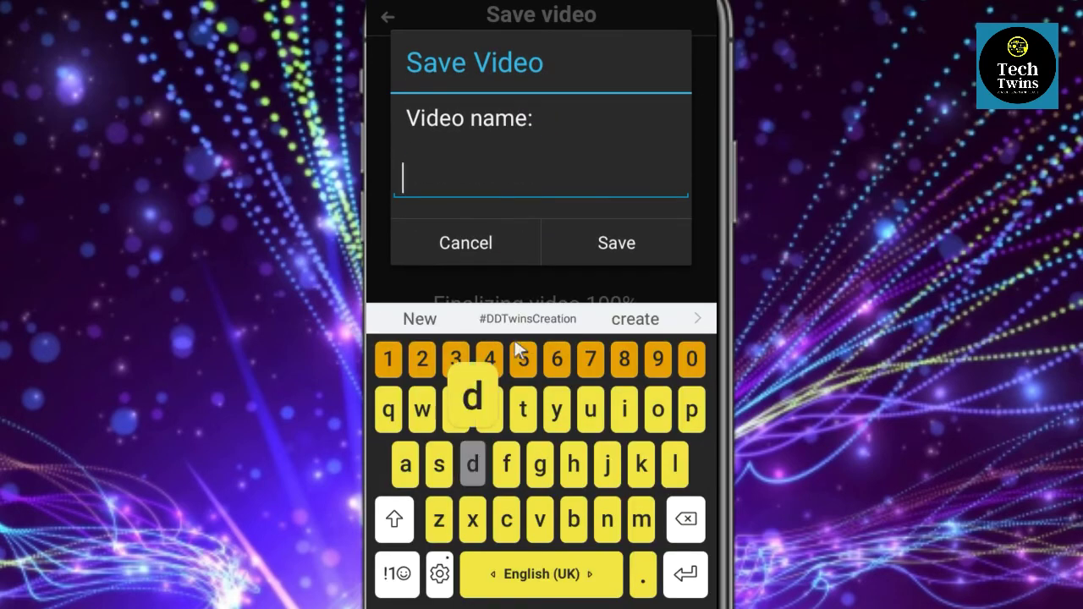
pyautogui.write('s')
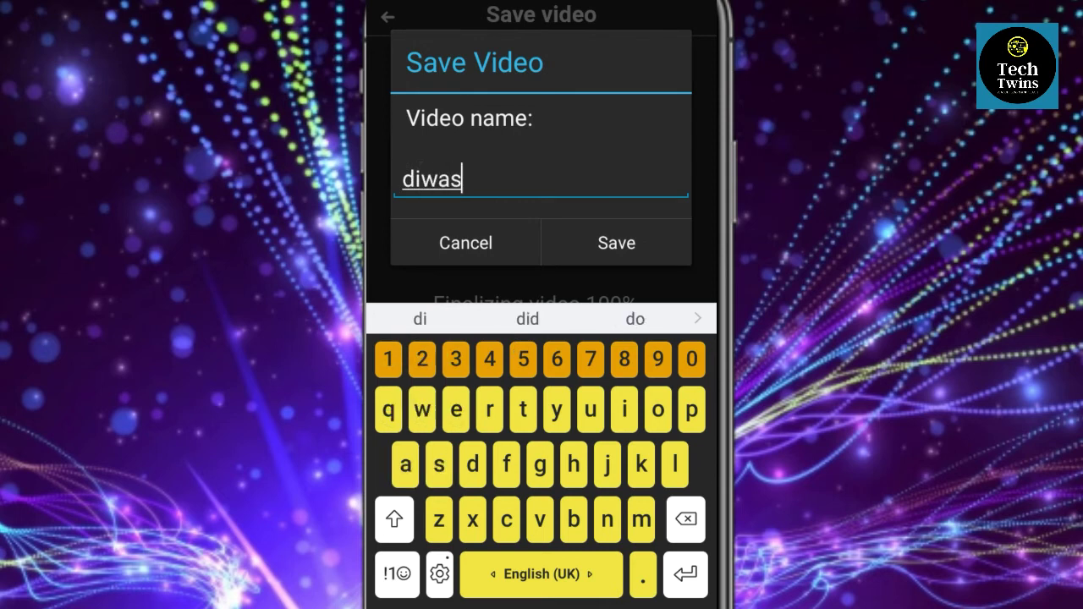
pyautogui.click(616, 243)
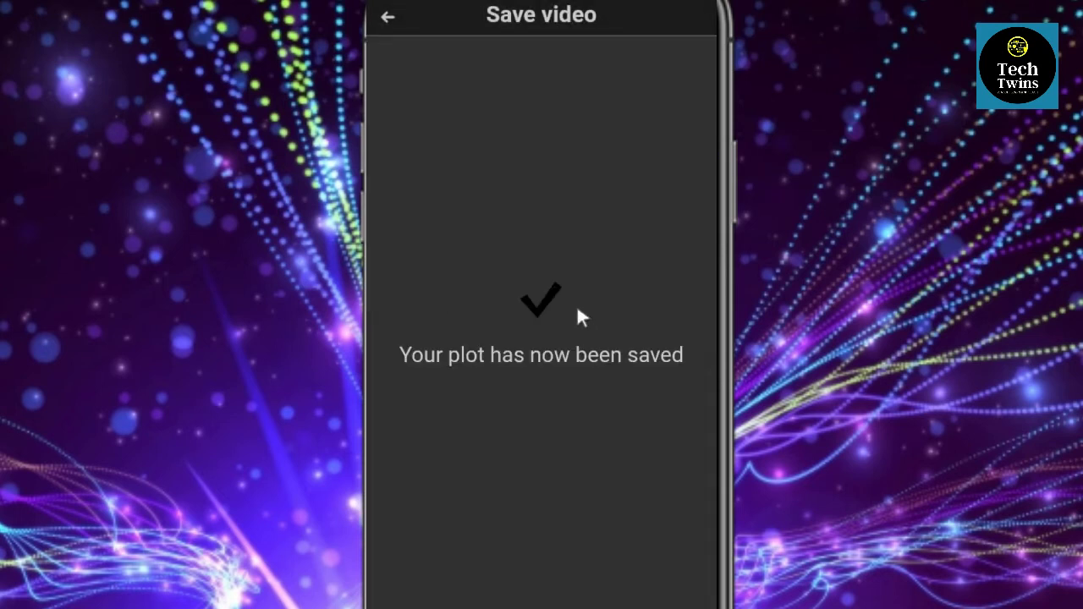
pyautogui.click(538, 421)
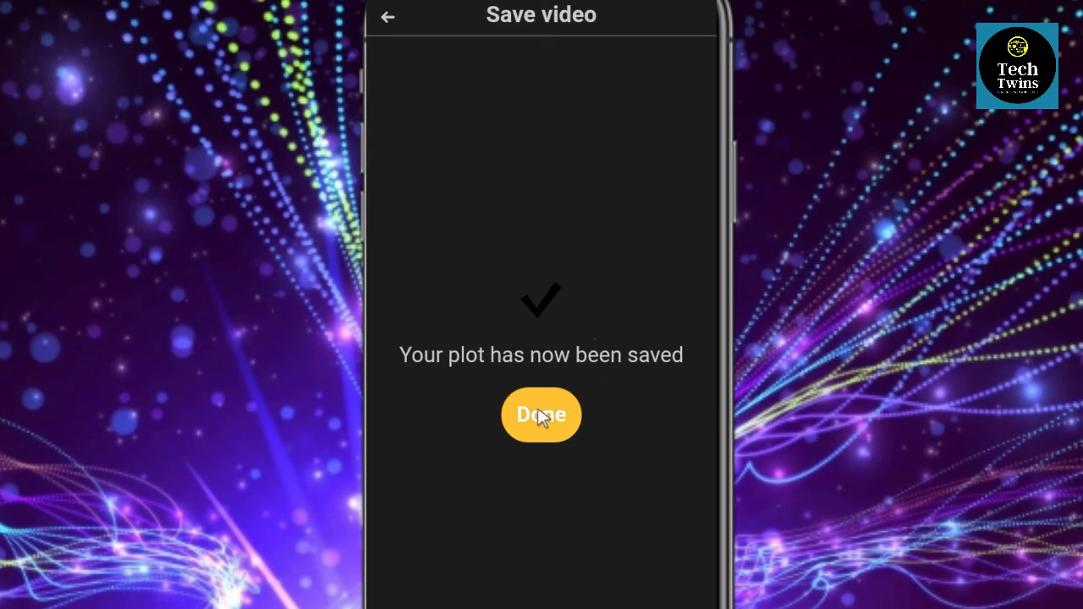
pyautogui.click(541, 415)
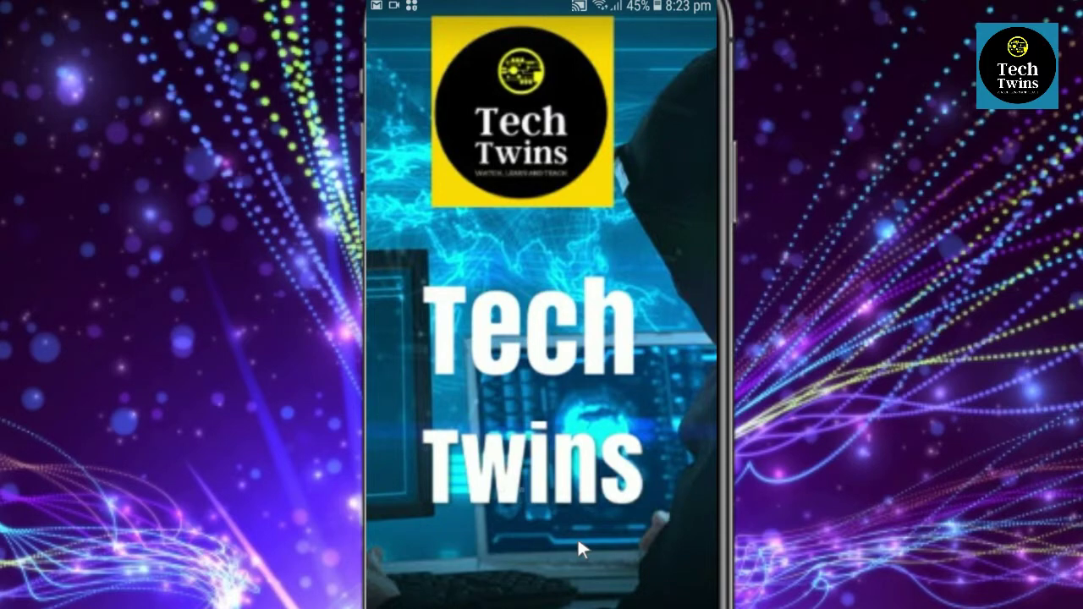
# Switch to the phone's Gallery app and open the saved movie from the "video" album
pyautogui.moveTo(585, 474); pyautogui.dragTo(365, 467)
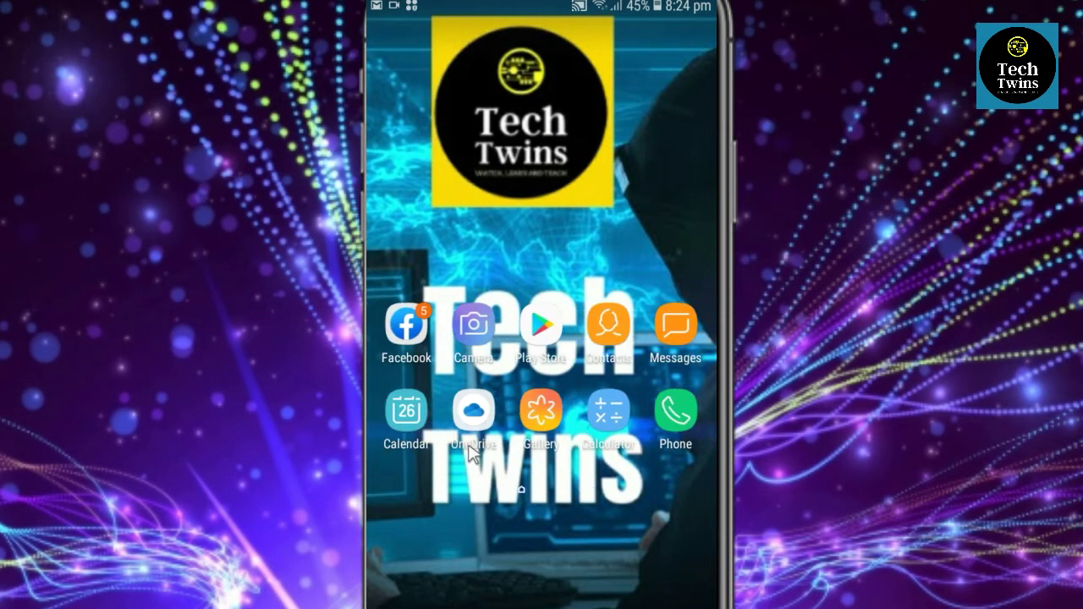
pyautogui.click(542, 410)
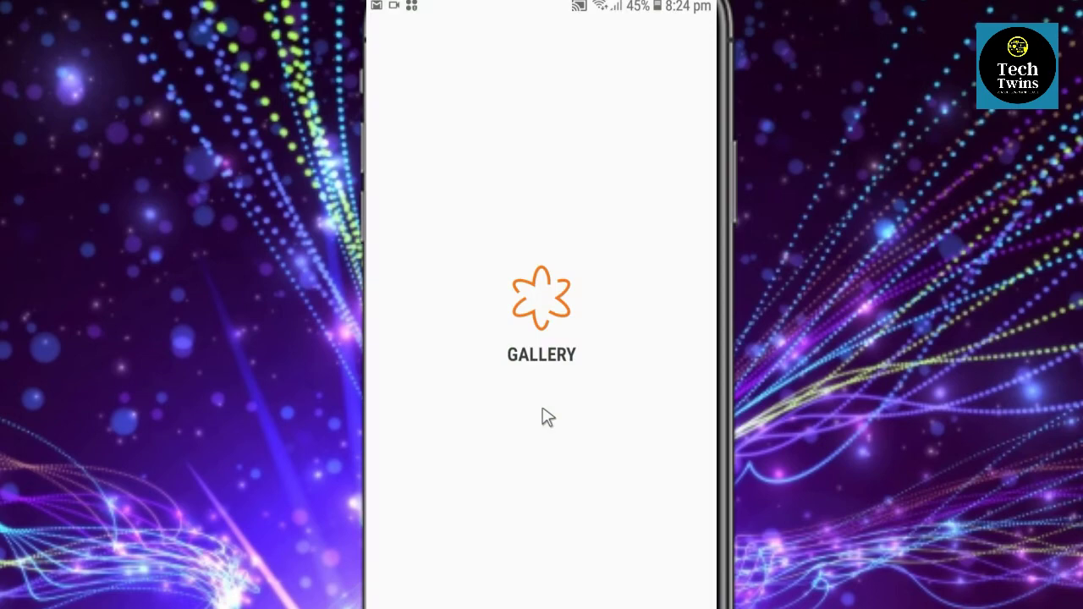
pyautogui.scroll(-10, 578, 326)
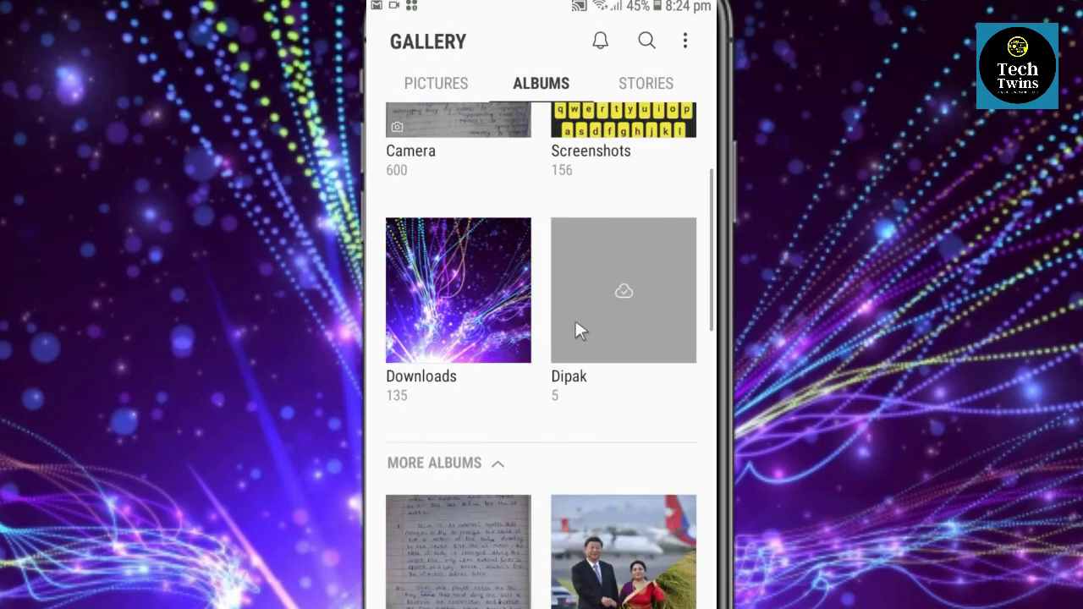
pyautogui.scroll(-5, 576, 322)
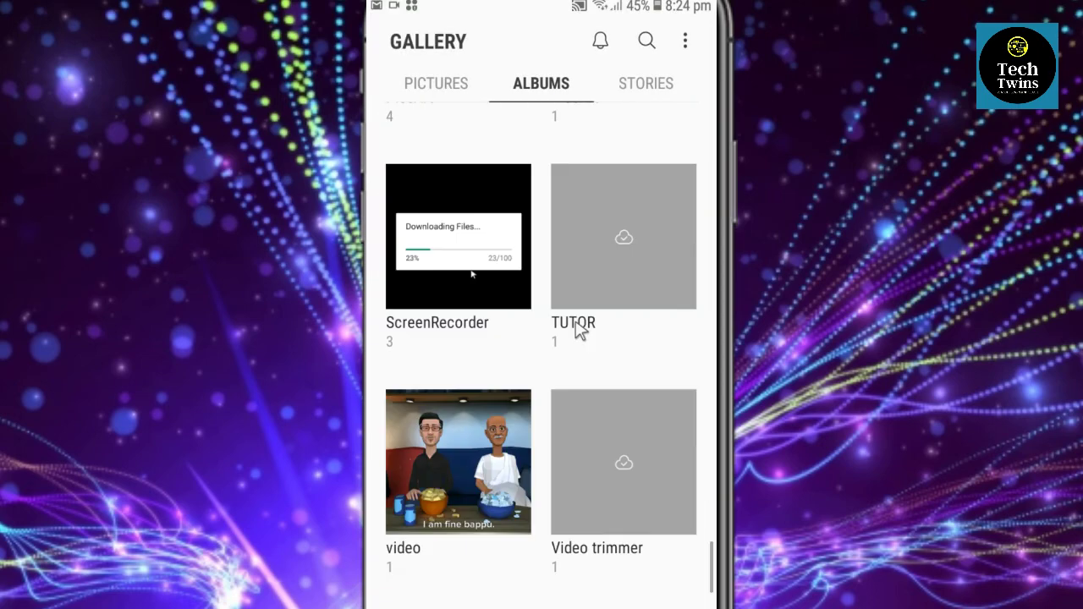
pyautogui.click(443, 465)
pyautogui.click(397, 103)
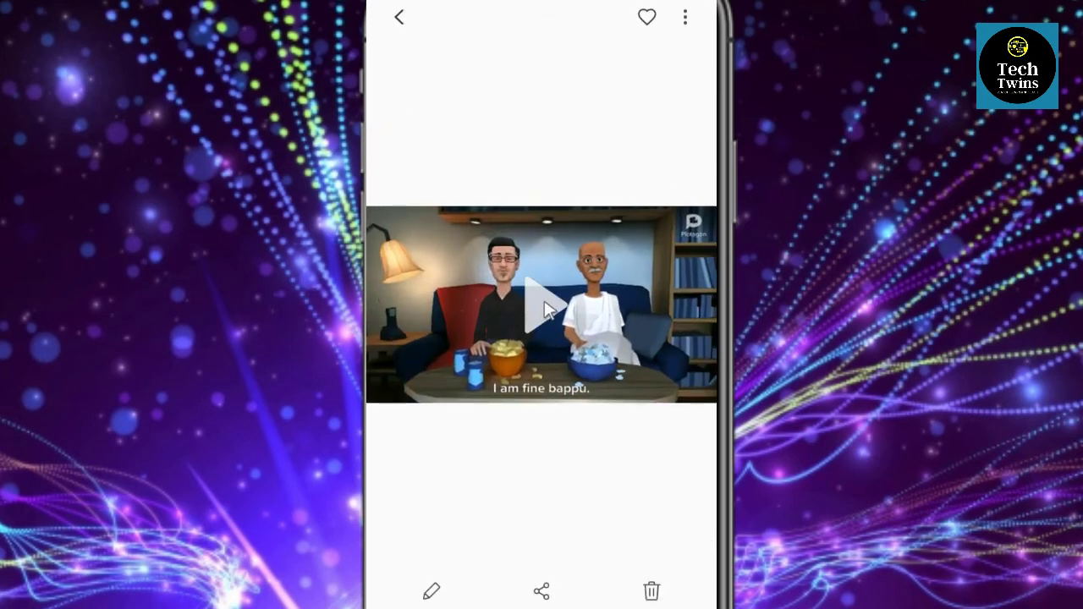
# Play the saved TV sofa movie to review the finished animation
pyautogui.click(545, 310)
pyautogui.click(546, 311)
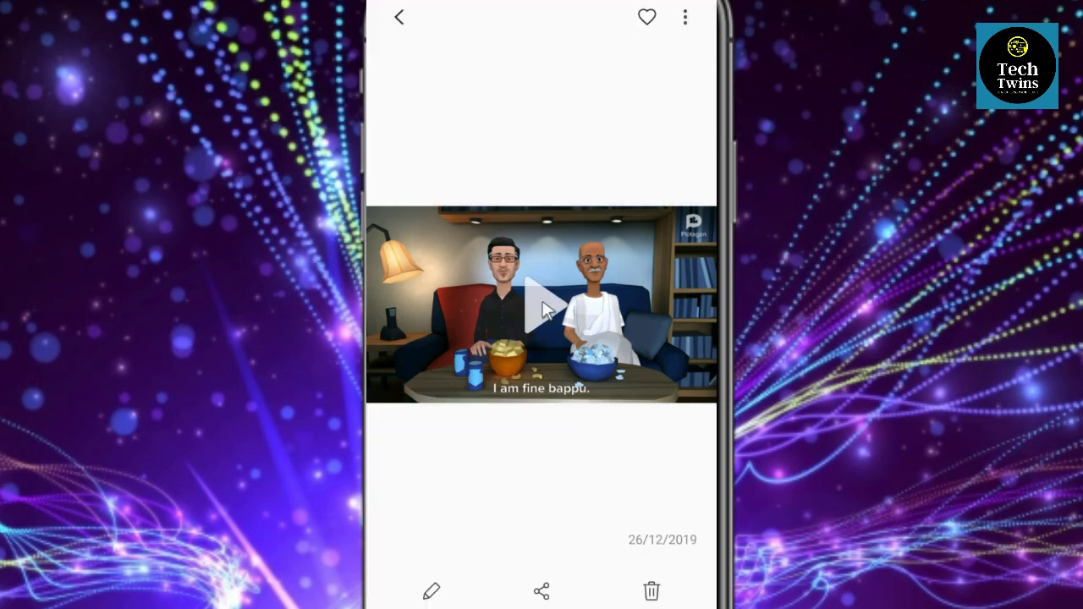
pyautogui.click(545, 310)
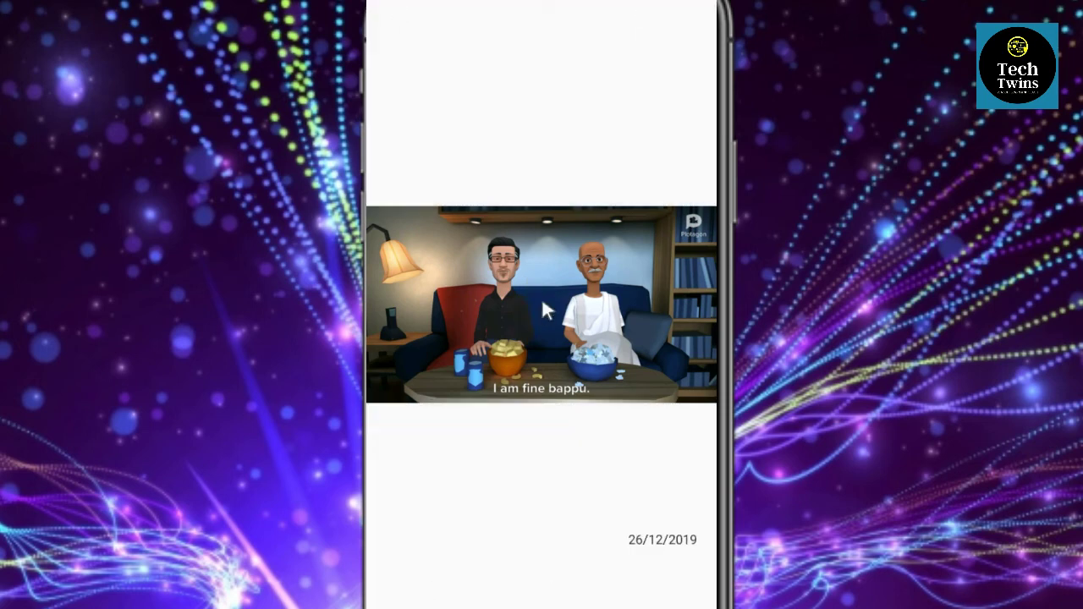
pyautogui.click(545, 311)
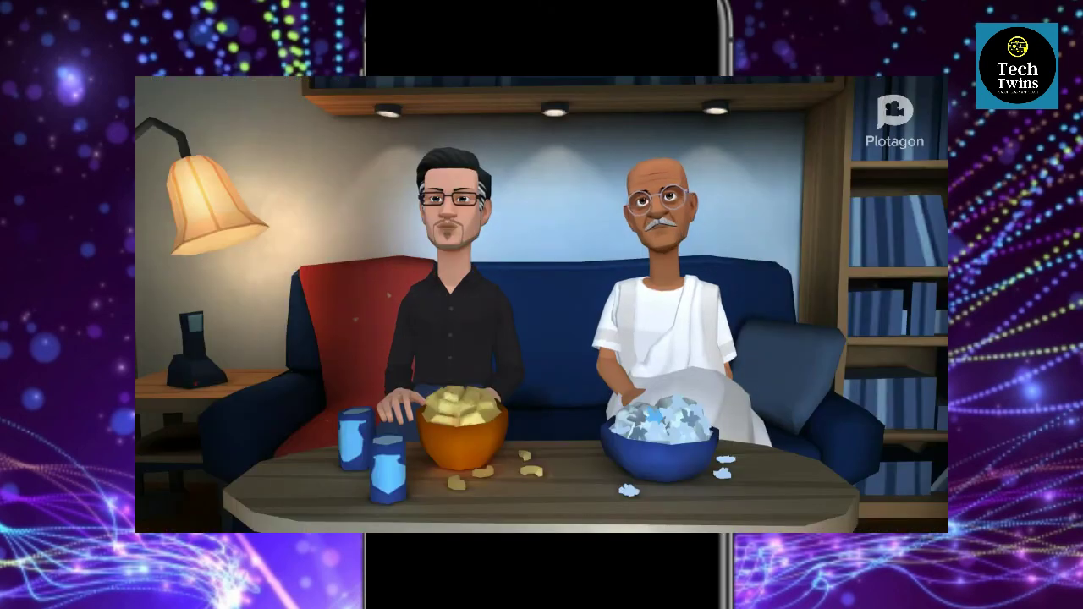